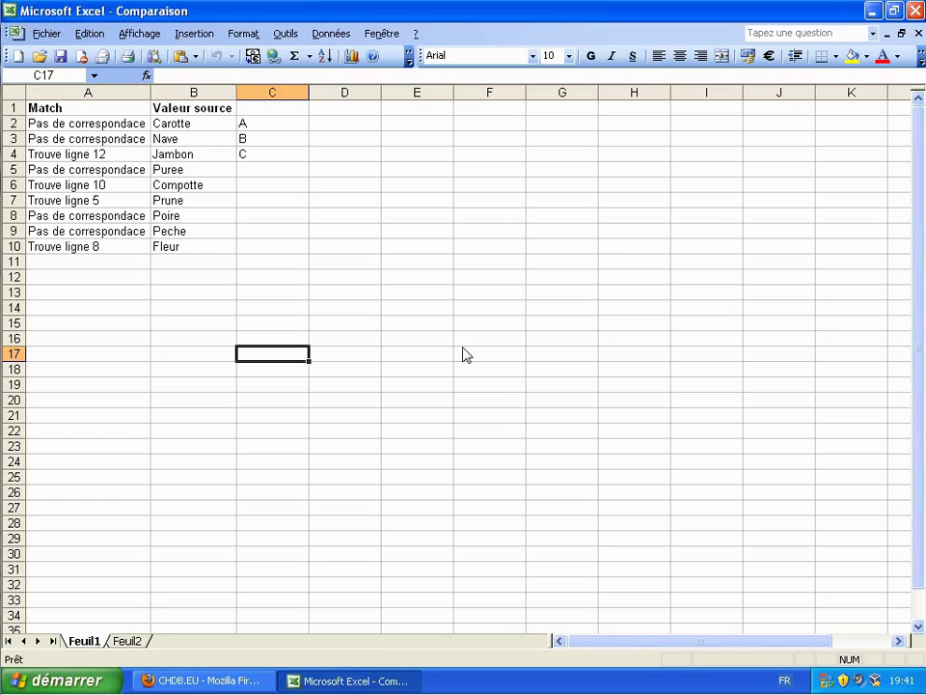
# - Clear the old match results in A2:A15 on Feuil1, keeping the Match header
pyautogui.click(422, 358)
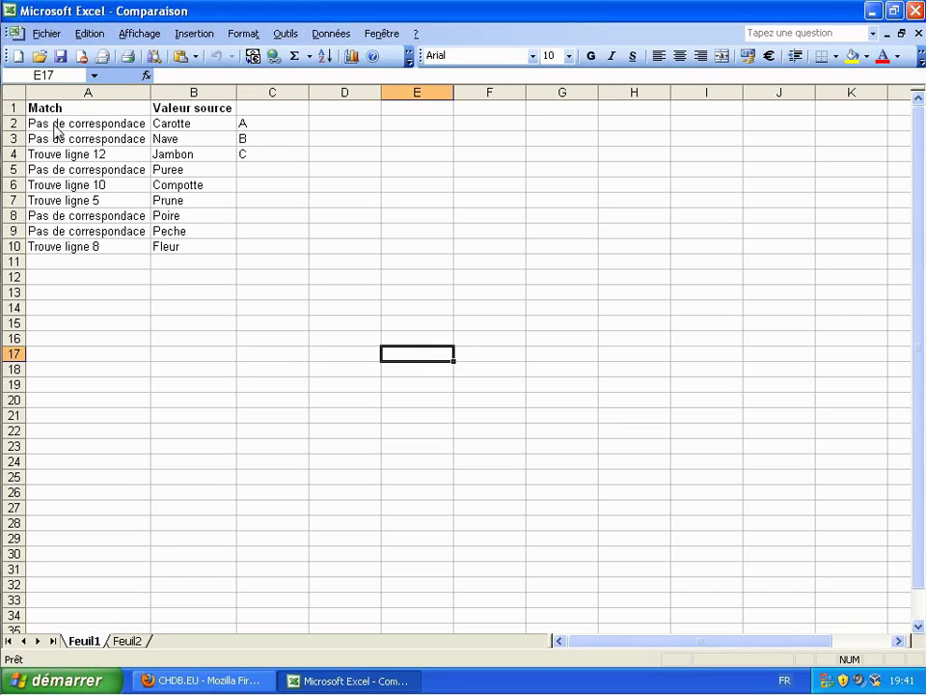
pyautogui.moveTo(55, 131); pyautogui.dragTo(60, 335)
pyautogui.press('Delete')
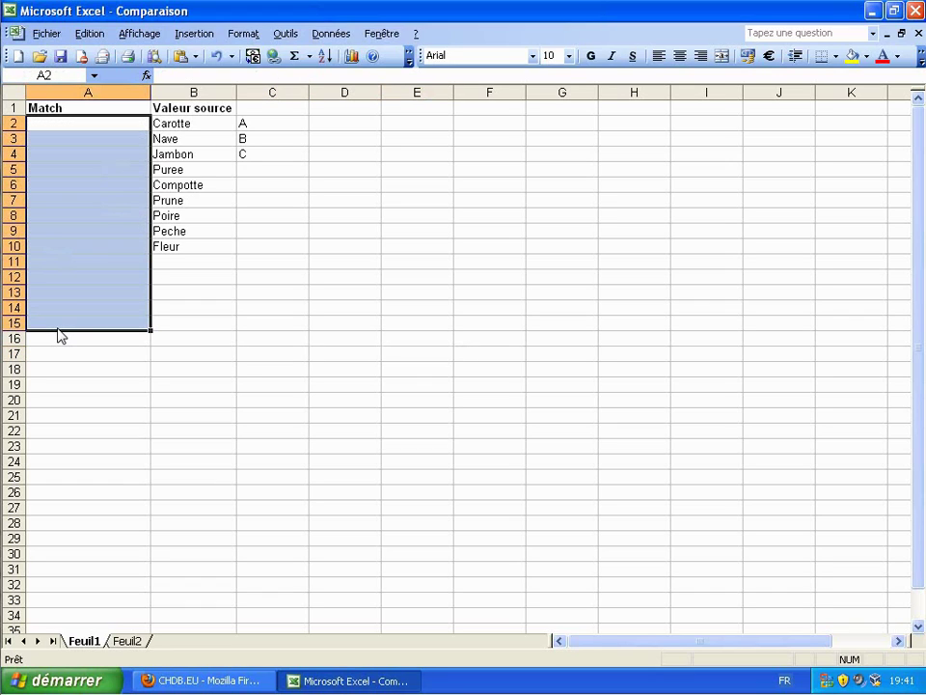
# - Open the Visual Basic Editor from Outils > Macro and put the cursor in the Start macro
pyautogui.click(246, 339)
pyautogui.click(287, 36)
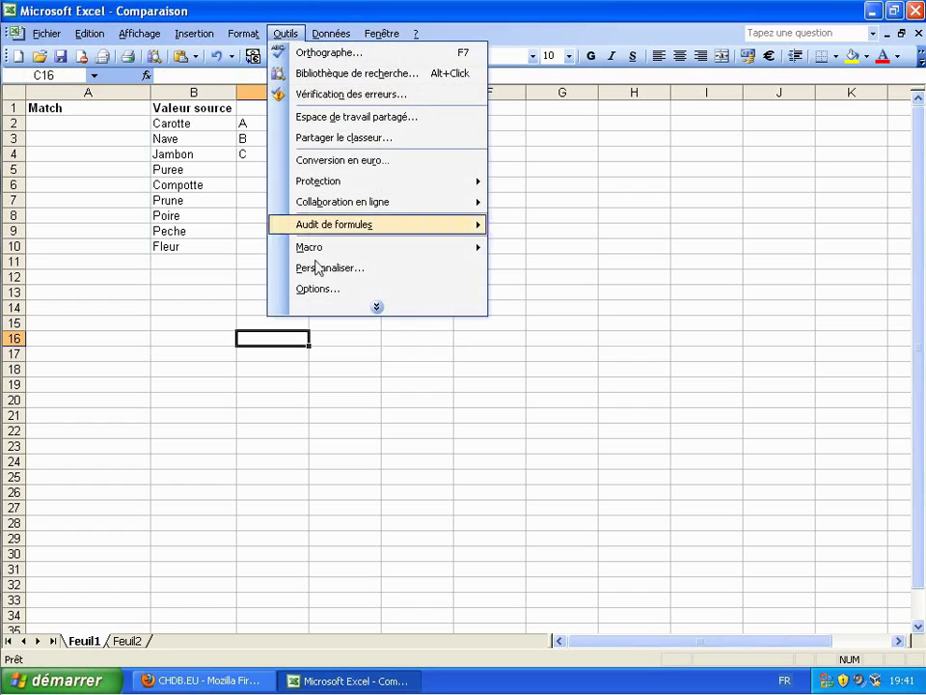
pyautogui.moveTo(340, 249)
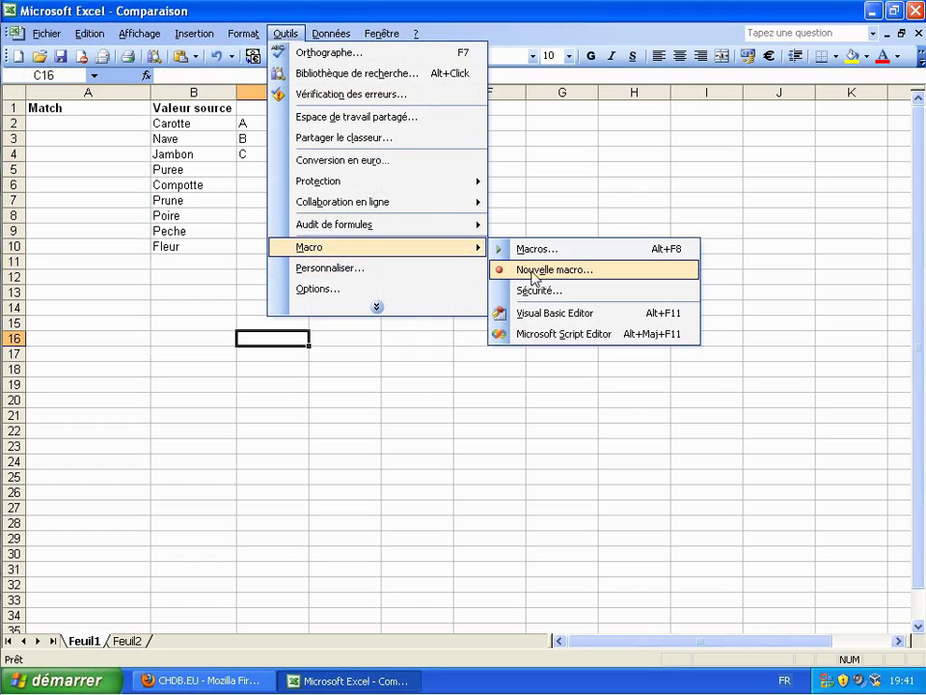
pyautogui.click(543, 322)
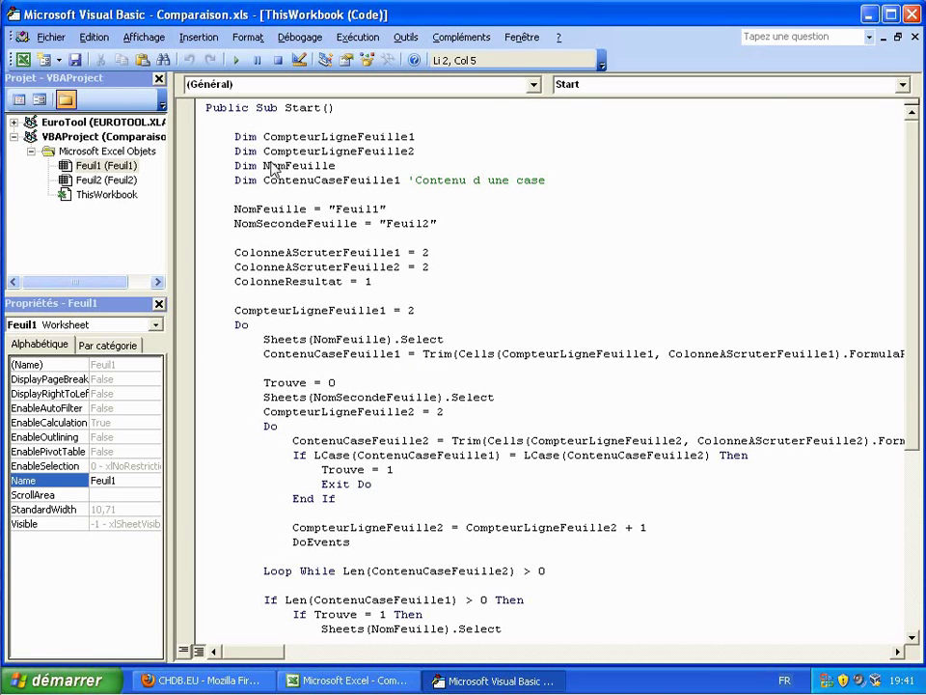
pyautogui.click(302, 38)
pyautogui.click(331, 79)
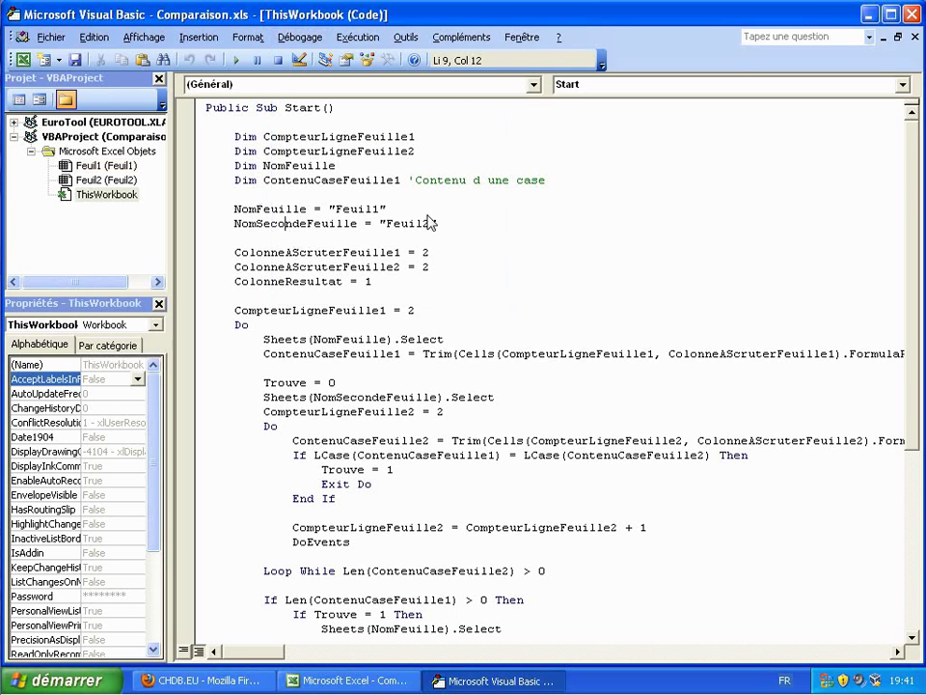
# - Step through the Start macro's sheet-name assignments, checking Feuil1 in Excel between lines
pyautogui.press('F8')
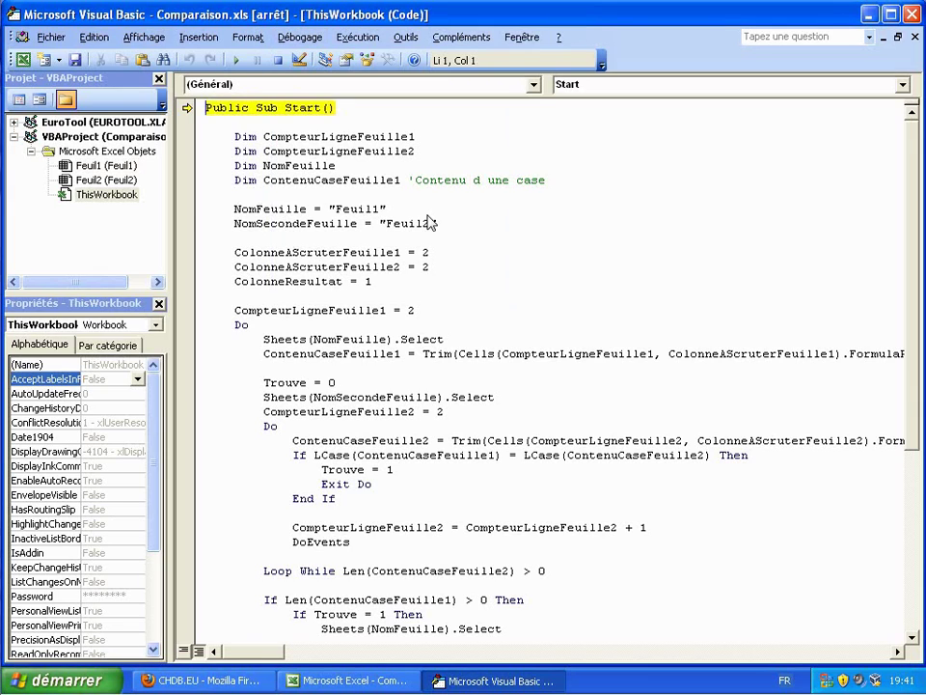
pyautogui.press('F8')
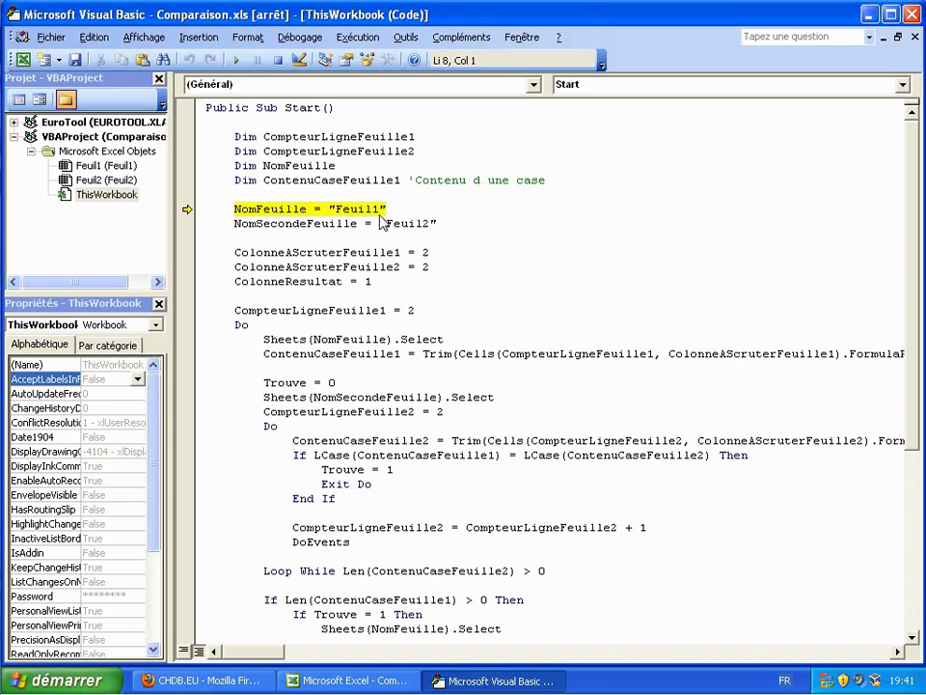
pyautogui.click(343, 680)
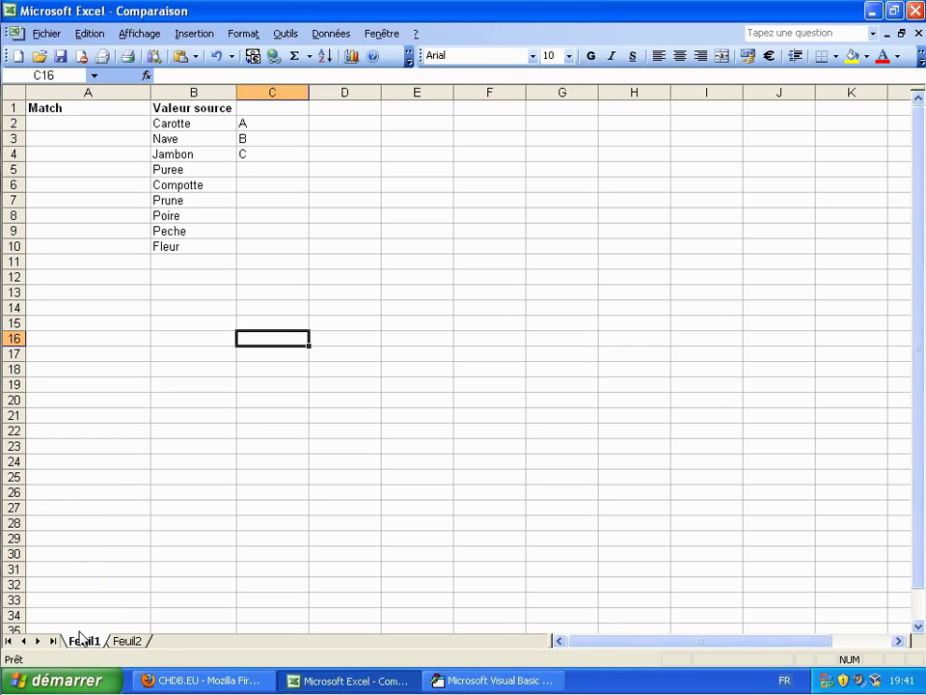
pyautogui.click(449, 681)
pyautogui.press('F8')
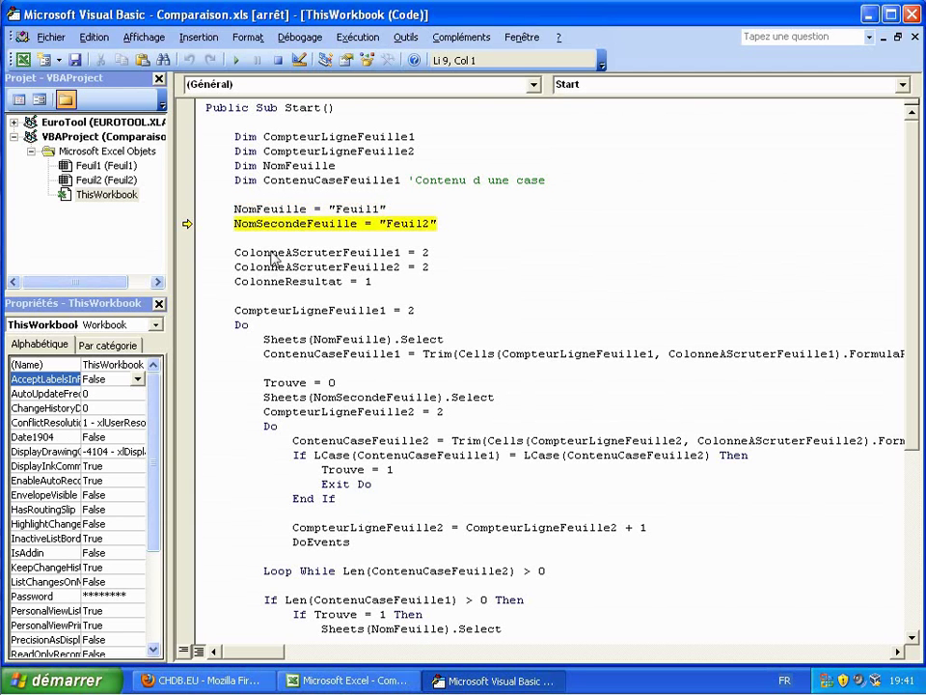
pyautogui.press('F8')
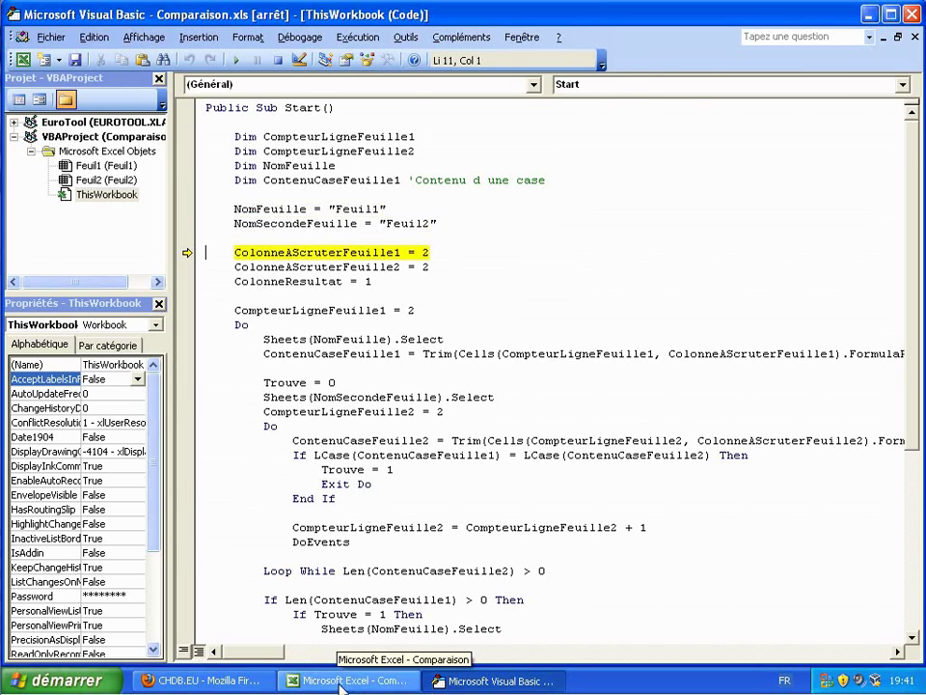
pyautogui.click(333, 680)
pyautogui.click(492, 680)
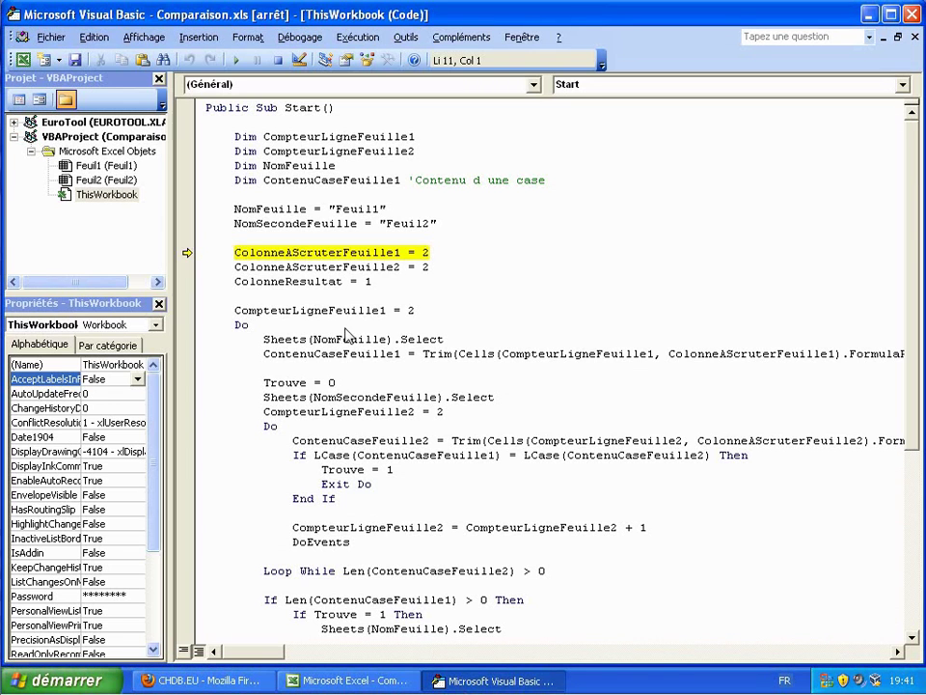
pyautogui.press('F8')
pyautogui.moveTo(312, 283)
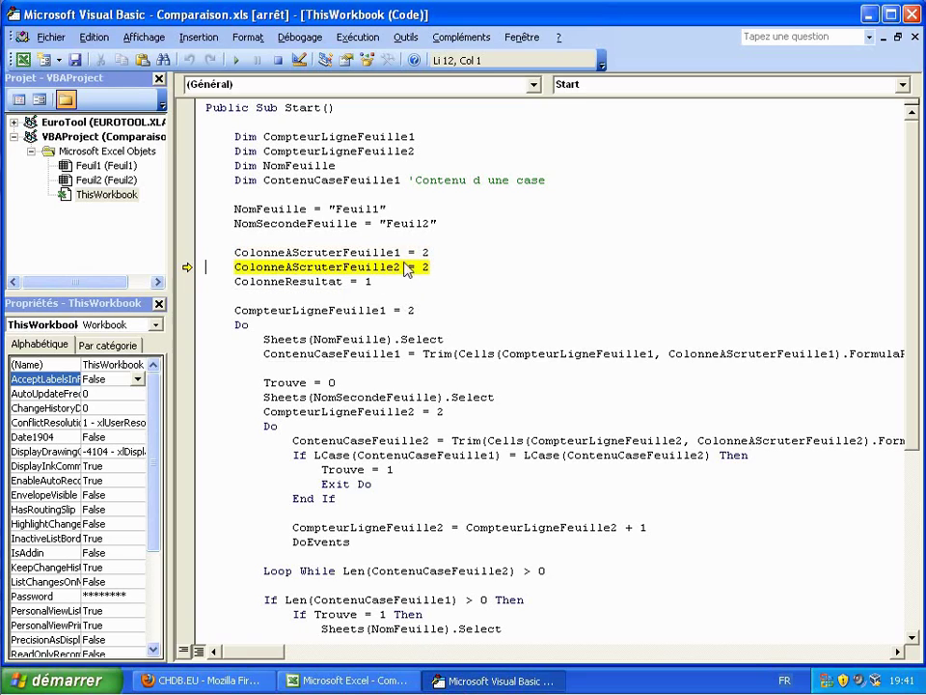
# - Step to the row-counter line, checking Feuil2 and then cells A2 and B2 (Carotte) on Feuil1
pyautogui.click(354, 680)
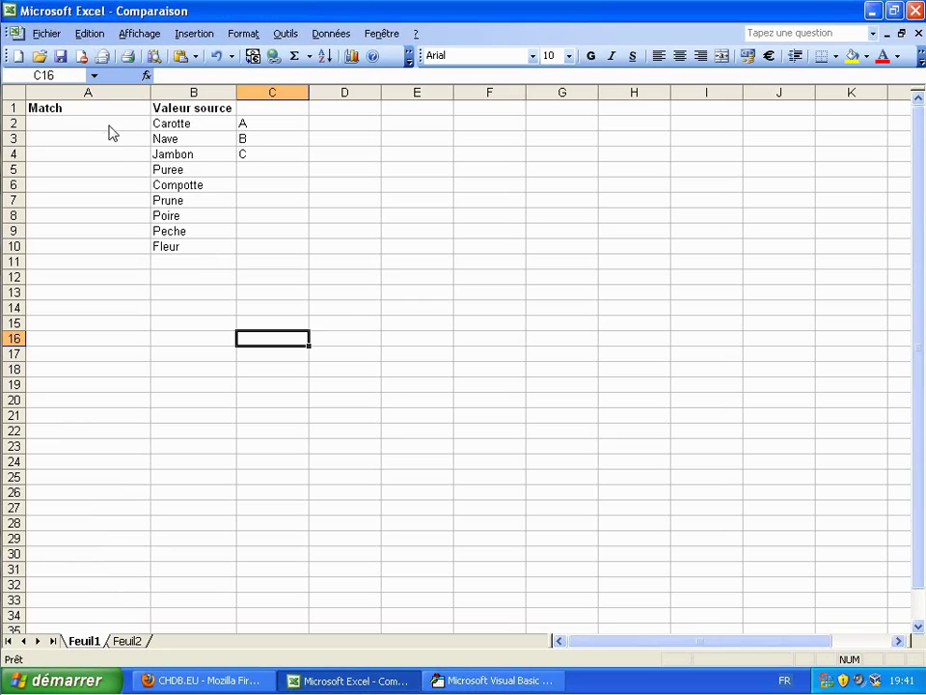
pyautogui.click(451, 681)
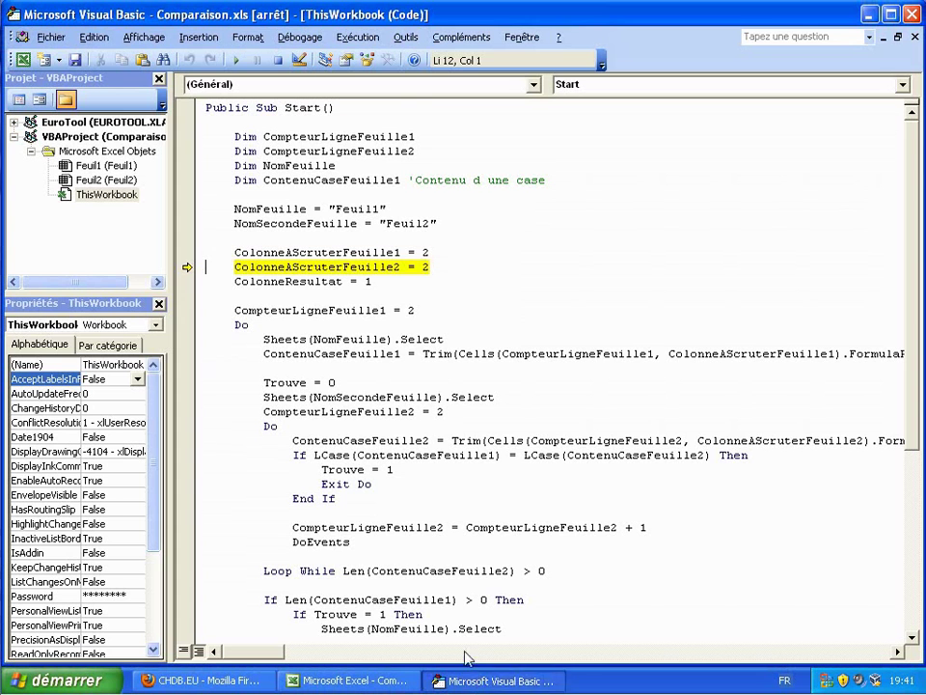
pyautogui.press('F8')
pyautogui.click(299, 675)
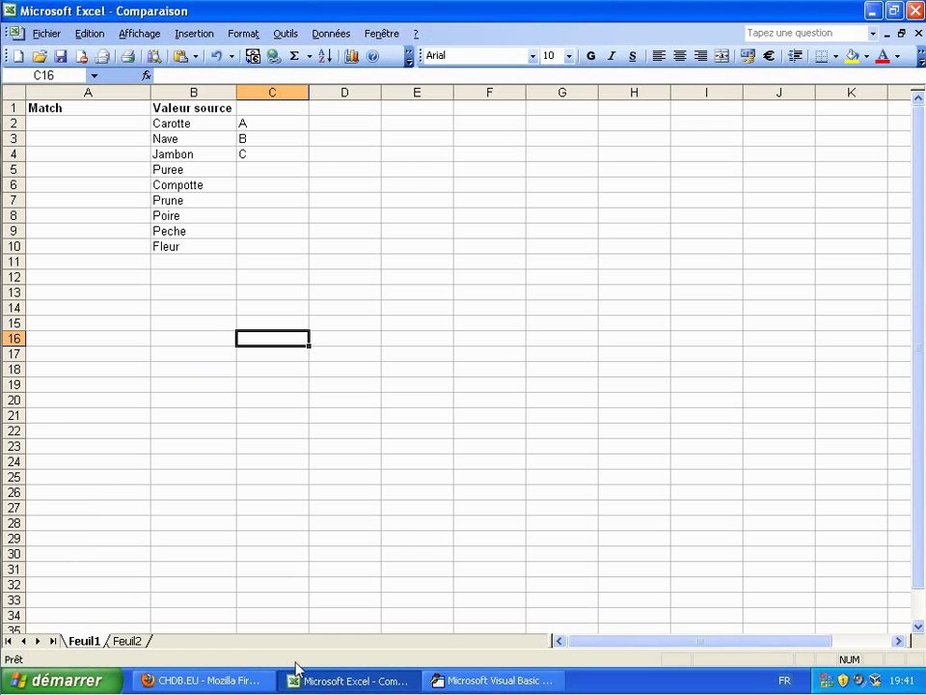
pyautogui.click(135, 641)
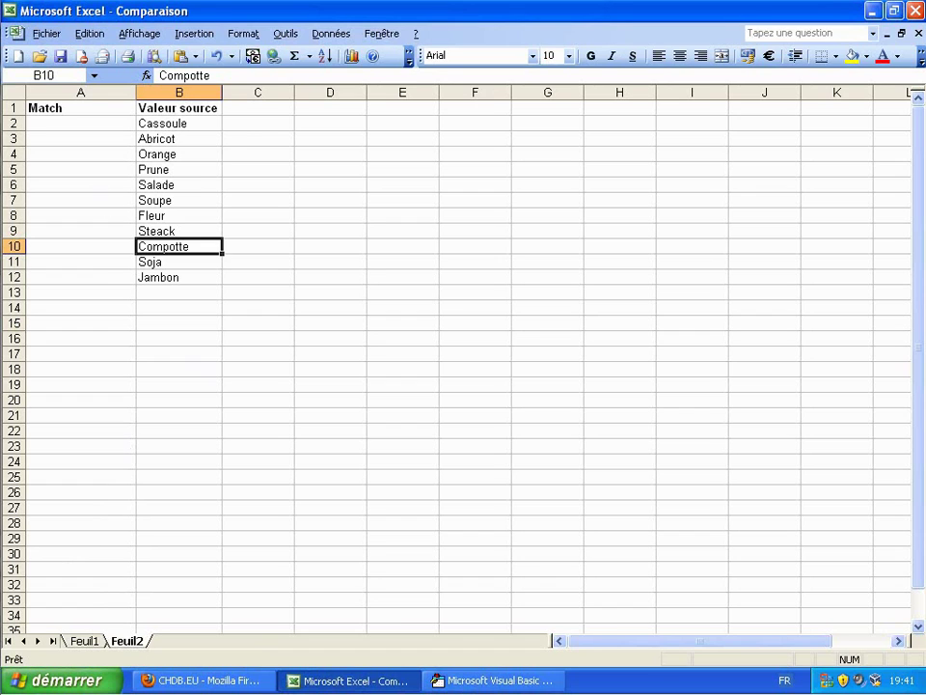
pyautogui.click(84, 641)
pyautogui.click(497, 681)
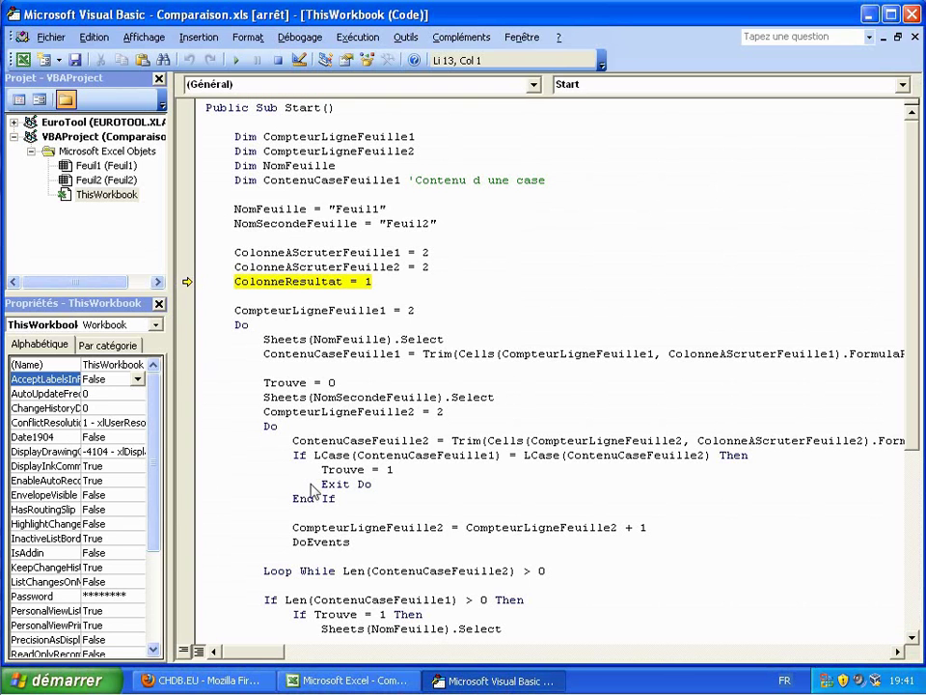
pyautogui.press('F8')
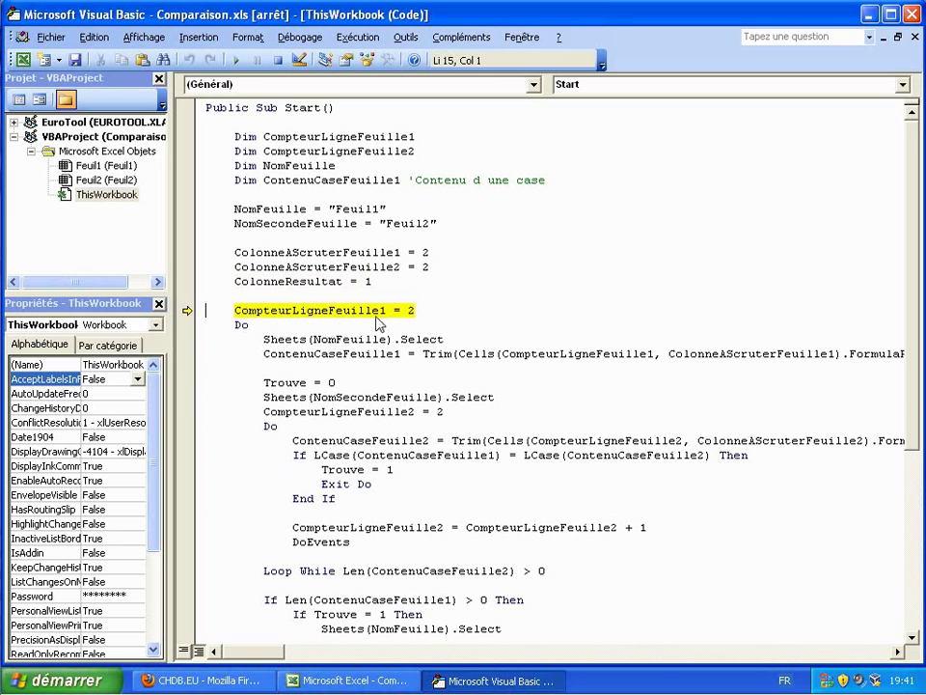
pyautogui.click(347, 681)
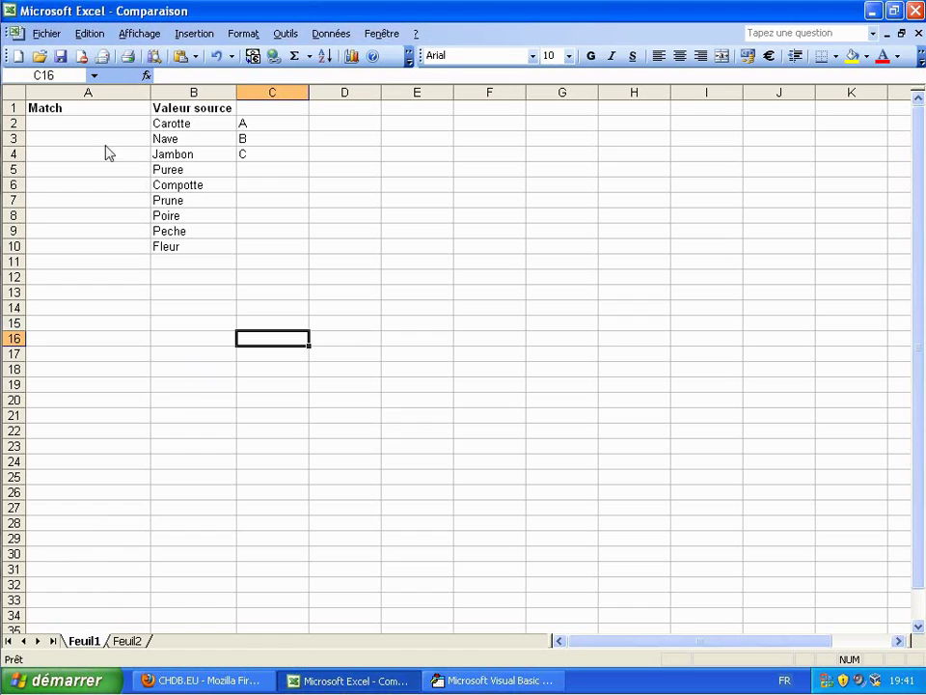
pyautogui.click(46, 125)
pyautogui.click(168, 127)
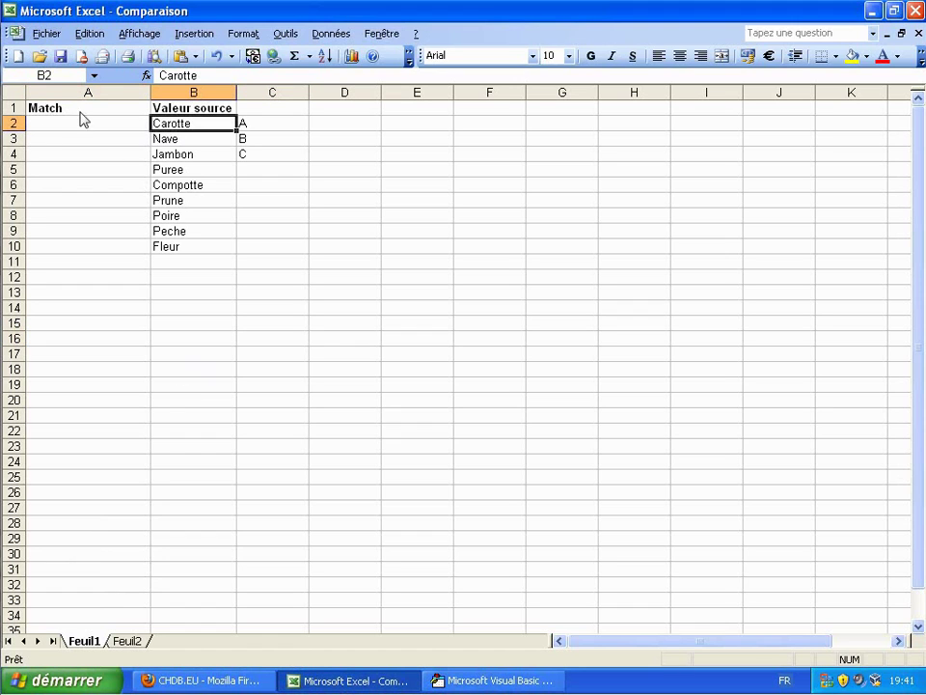
# - Step into the main comparison loop and review the code down to the Terminé MsgBox
pyautogui.click(471, 681)
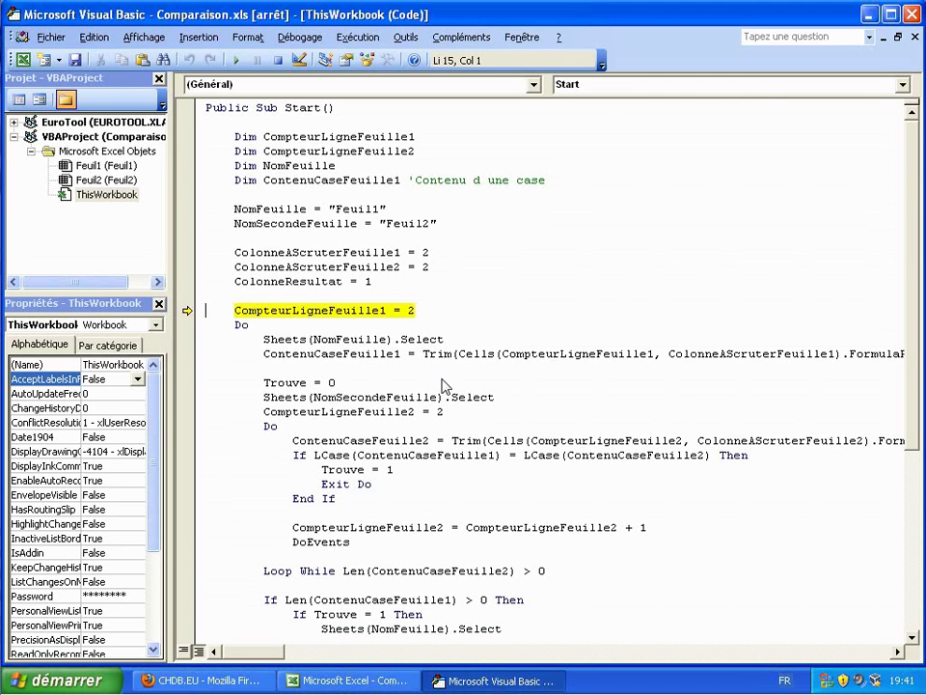
pyautogui.moveTo(425, 403)
pyautogui.press('F8')
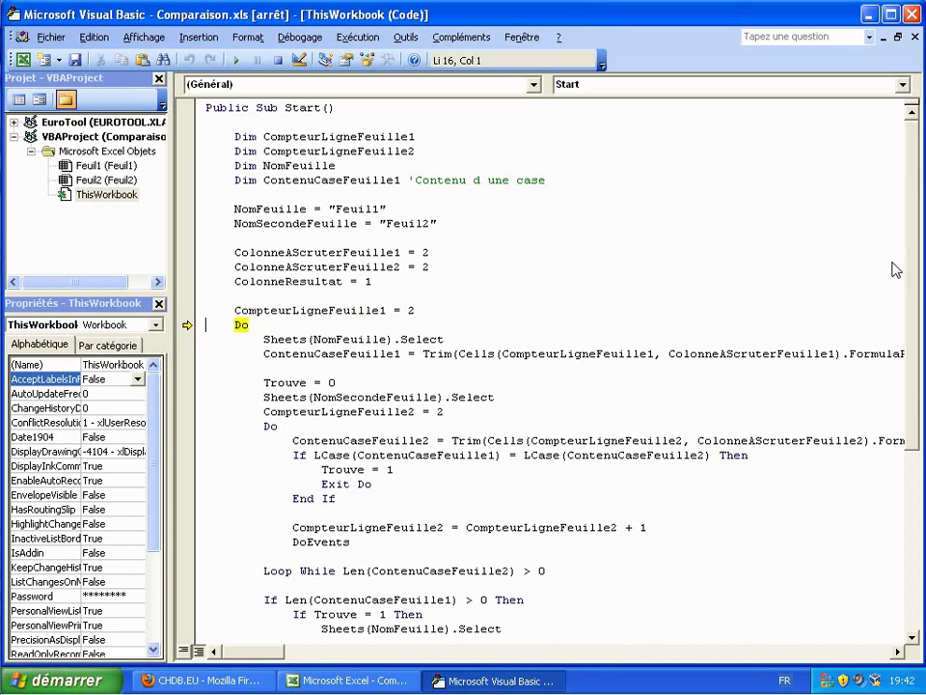
pyautogui.scroll(-1, 912, 260)
pyautogui.moveTo(912, 261); pyautogui.dragTo(899, 391)
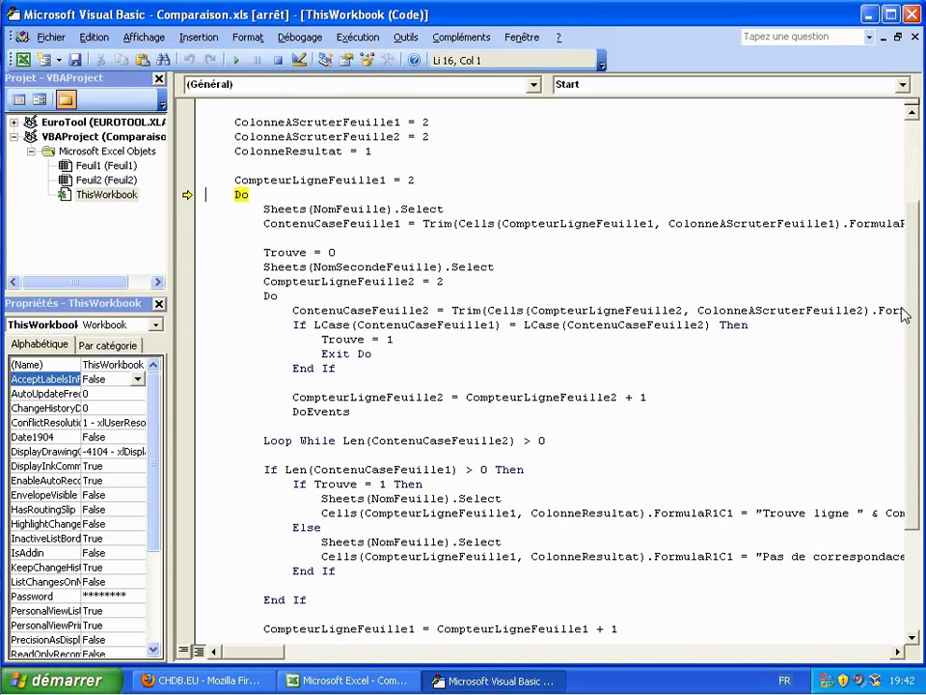
pyautogui.scroll(-1, 900, 391)
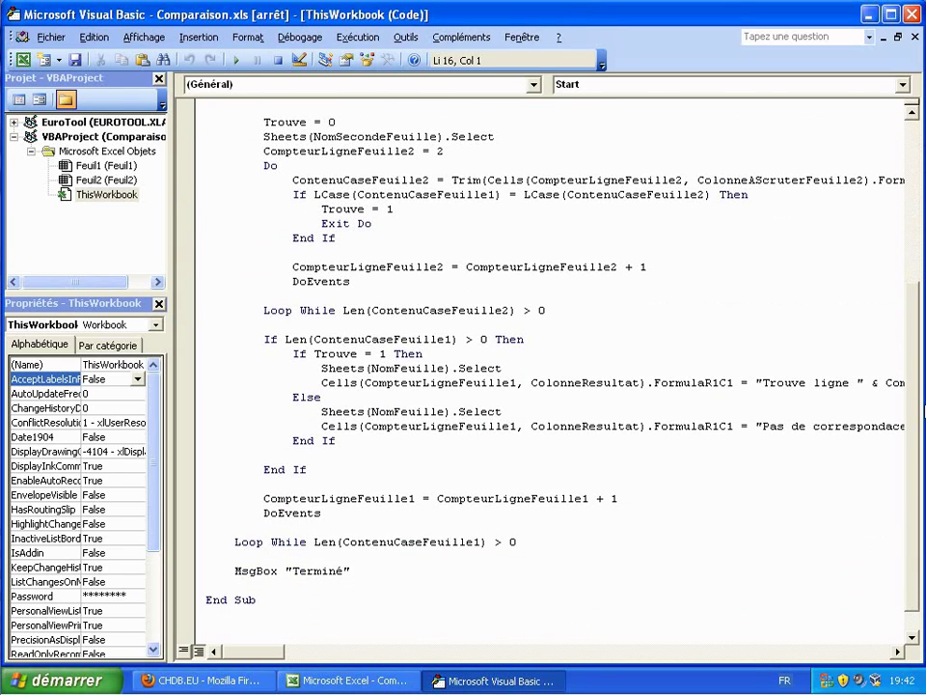
pyautogui.scroll(3, 914, 406)
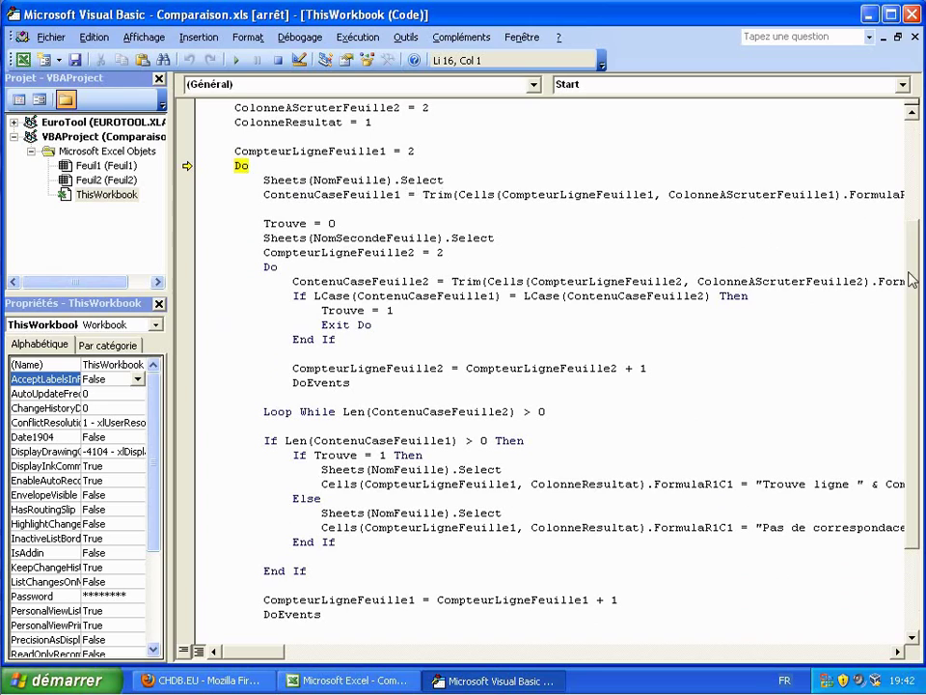
pyautogui.scroll(3, 911, 280)
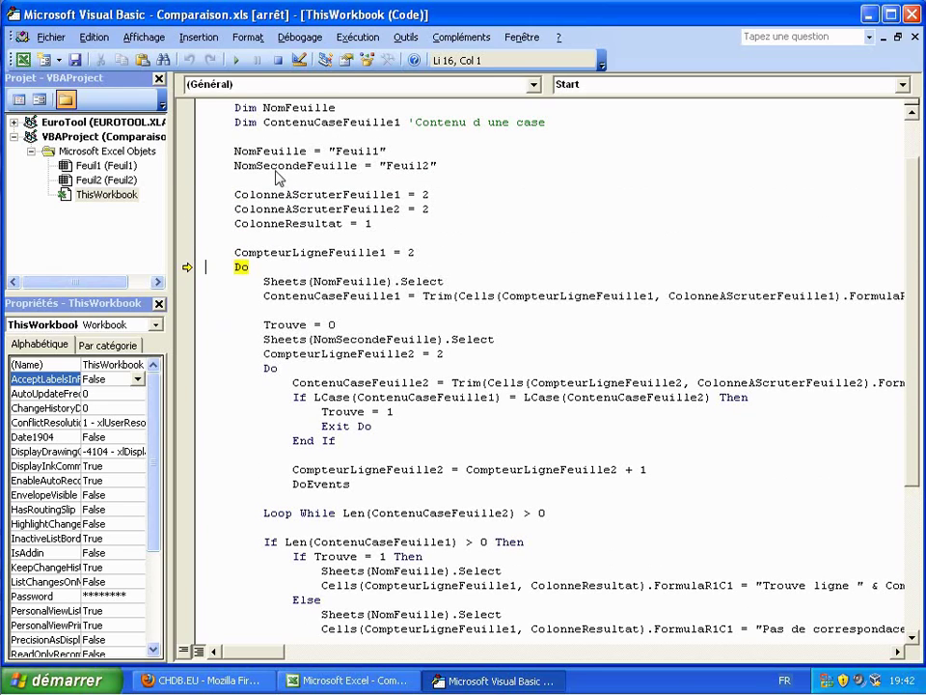
# - Check the workbook, then step to the line reading Feuil1's first cell
pyautogui.click(351, 681)
pyautogui.click(444, 681)
pyautogui.press('F8')
pyautogui.press('F8')
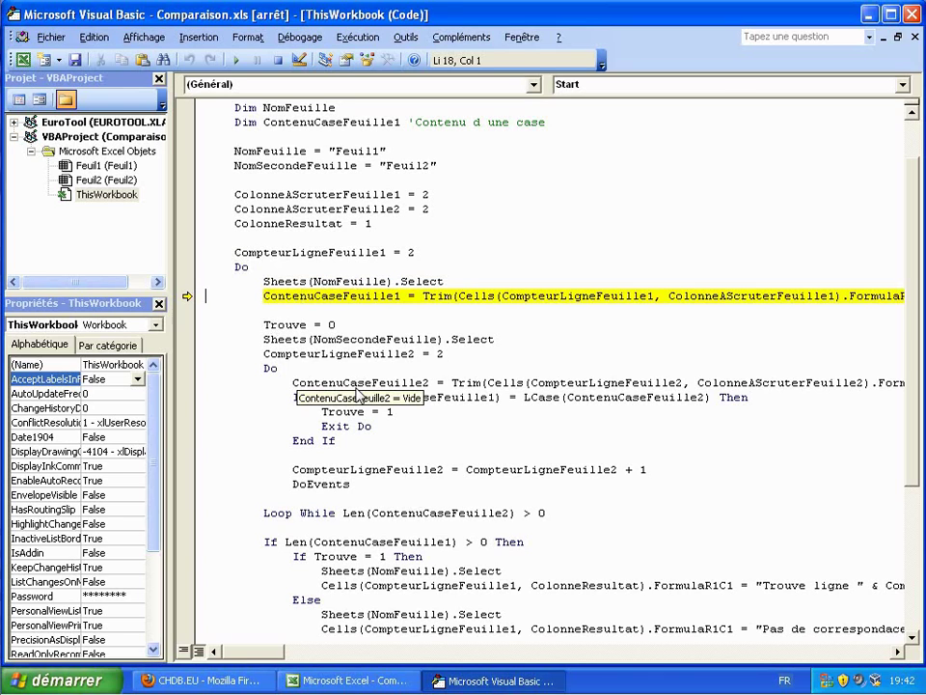
pyautogui.click(332, 682)
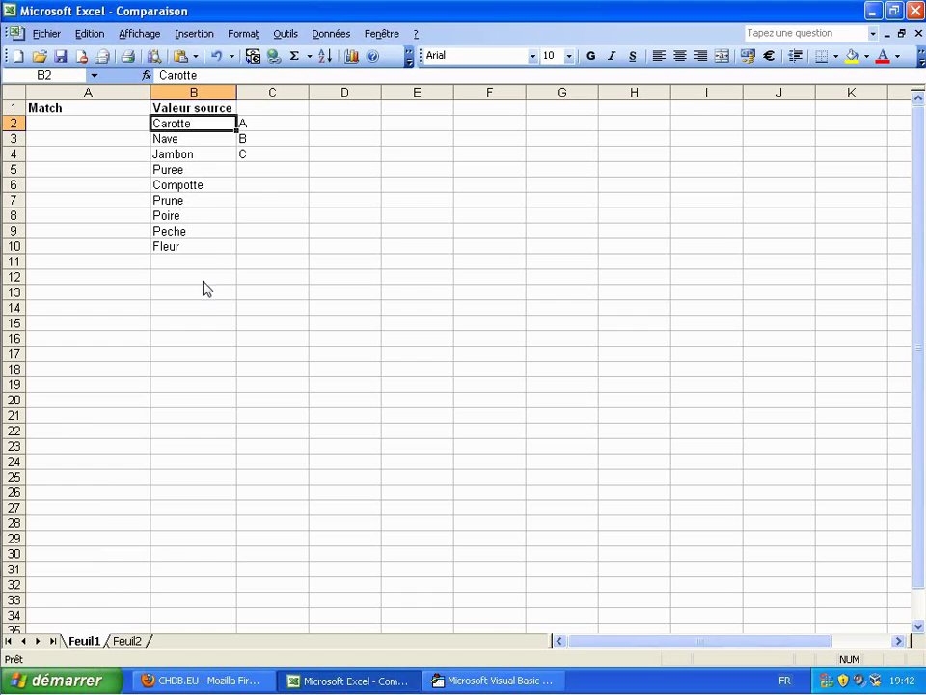
pyautogui.click(497, 681)
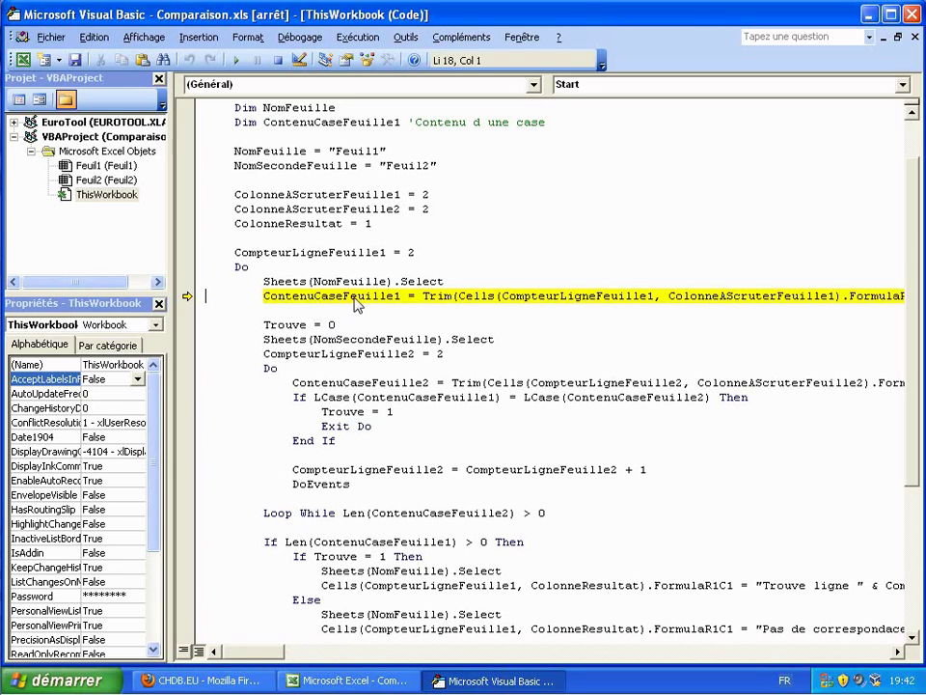
pyautogui.moveTo(355, 304)
pyautogui.moveTo(269, 652)
pyautogui.mouseDown()
pyautogui.moveTo(293, 654)
pyautogui.moveTo(271, 657)
pyautogui.mouseUp()
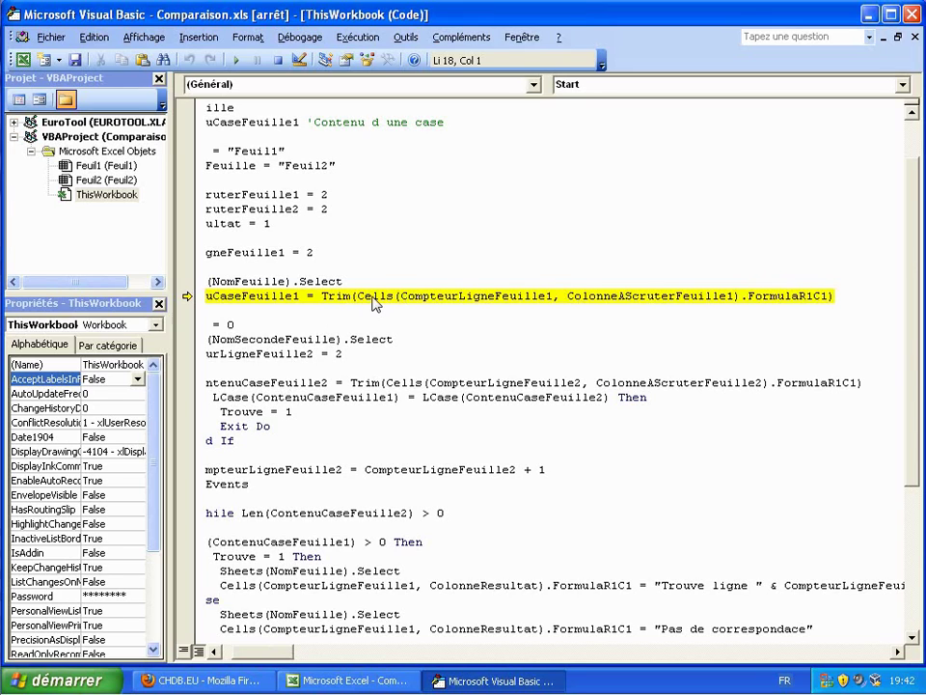
# - Run the Feuil1 cell read (Carotte) and Trouve = 0, then the line activating Feuil2
pyautogui.moveTo(450, 299)
pyautogui.moveTo(609, 307)
pyautogui.press('F8')
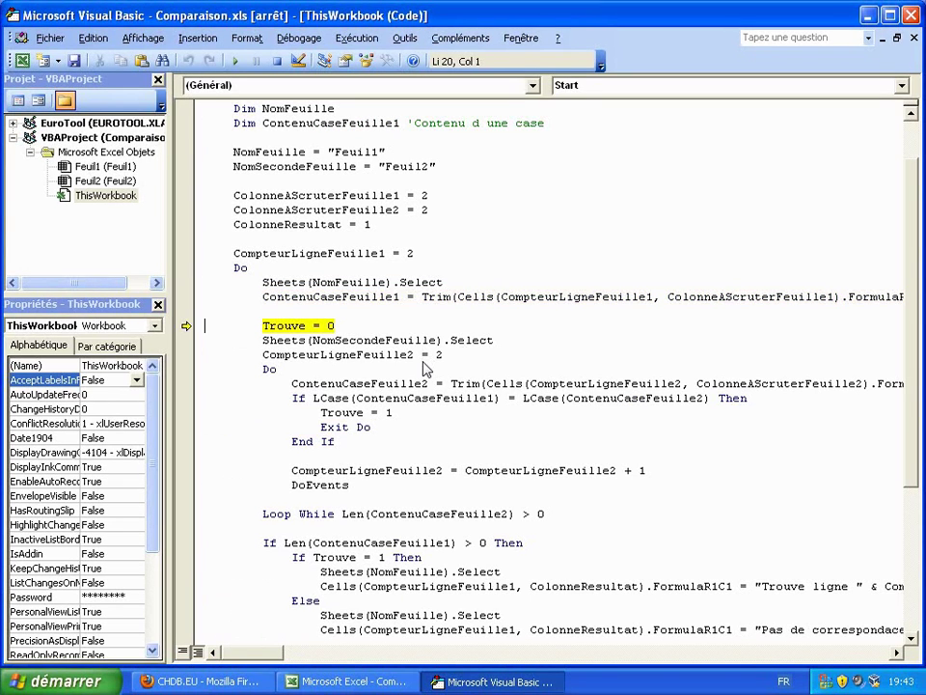
pyautogui.press('F8')
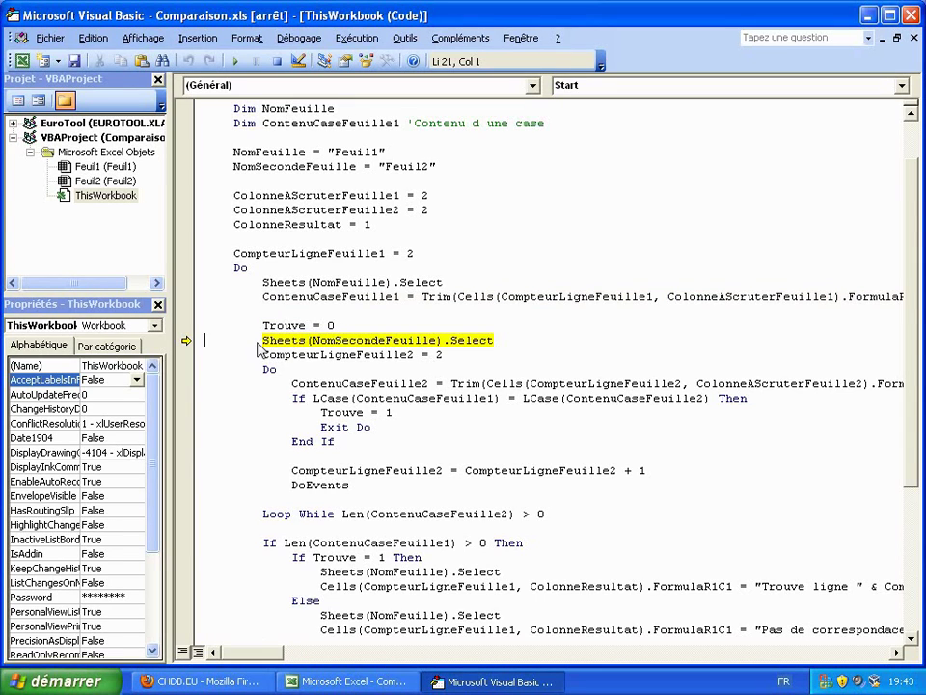
pyautogui.moveTo(305, 302)
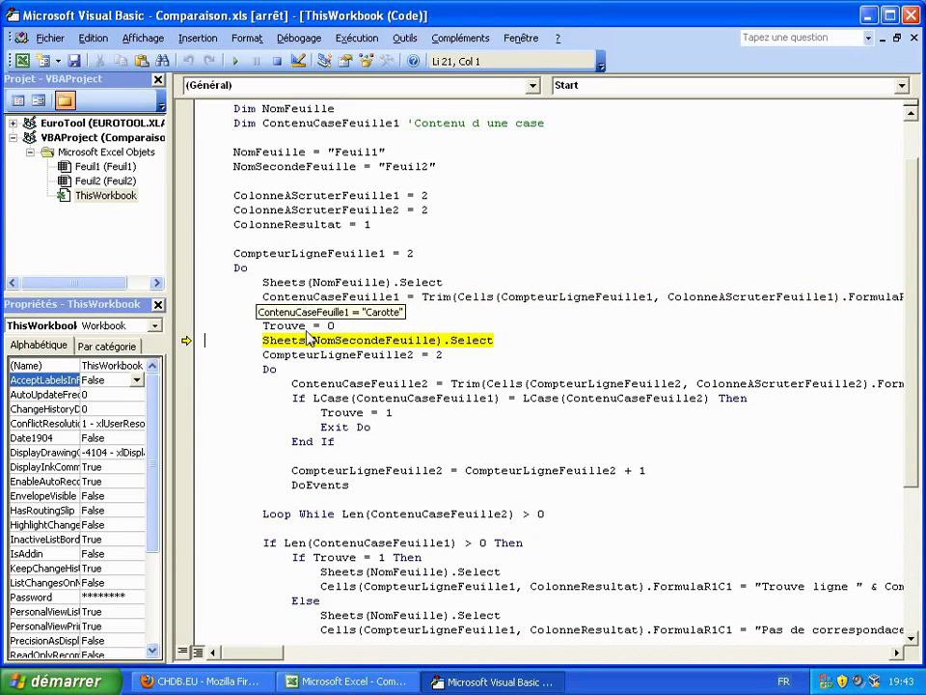
pyautogui.click(359, 681)
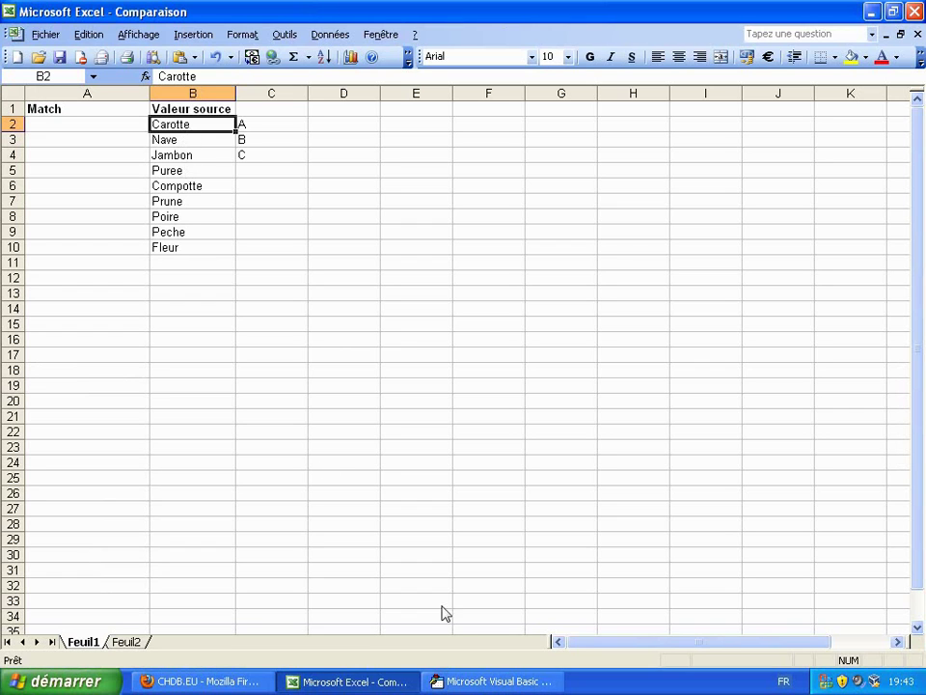
pyautogui.click(481, 682)
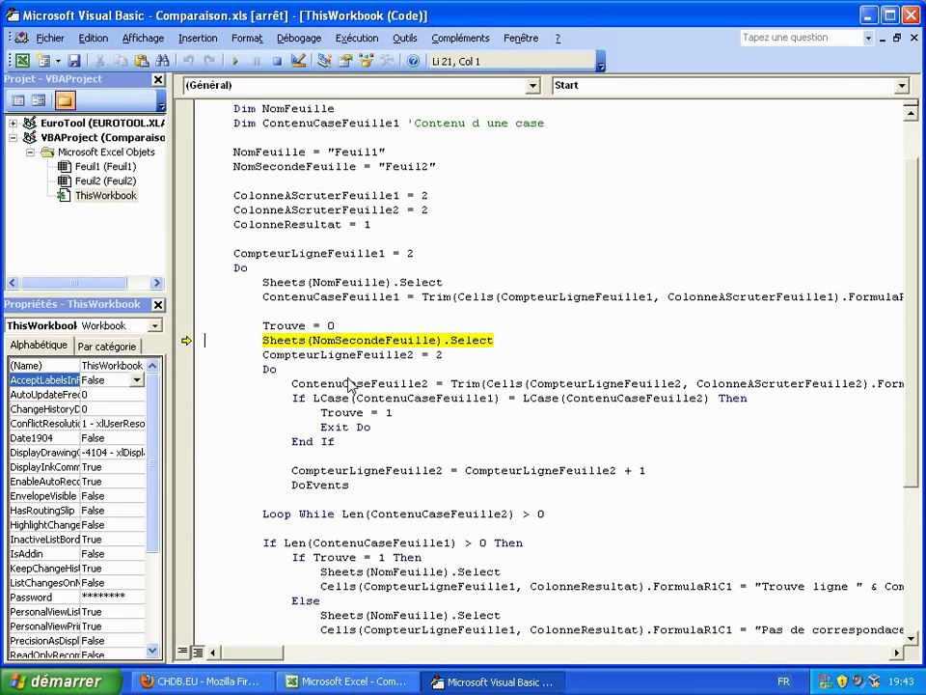
pyautogui.press('F8')
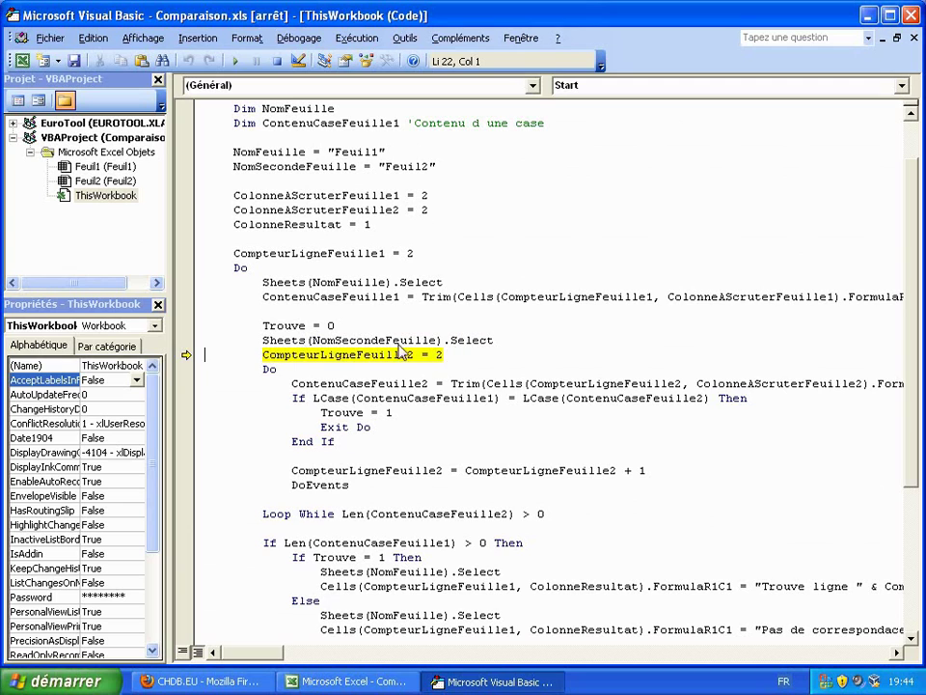
# - Run CompteurLigneFeuille2 = 2 and step into the inner Do loop, checking Feuil2 between steps
pyautogui.moveTo(370, 346)
pyautogui.click(347, 681)
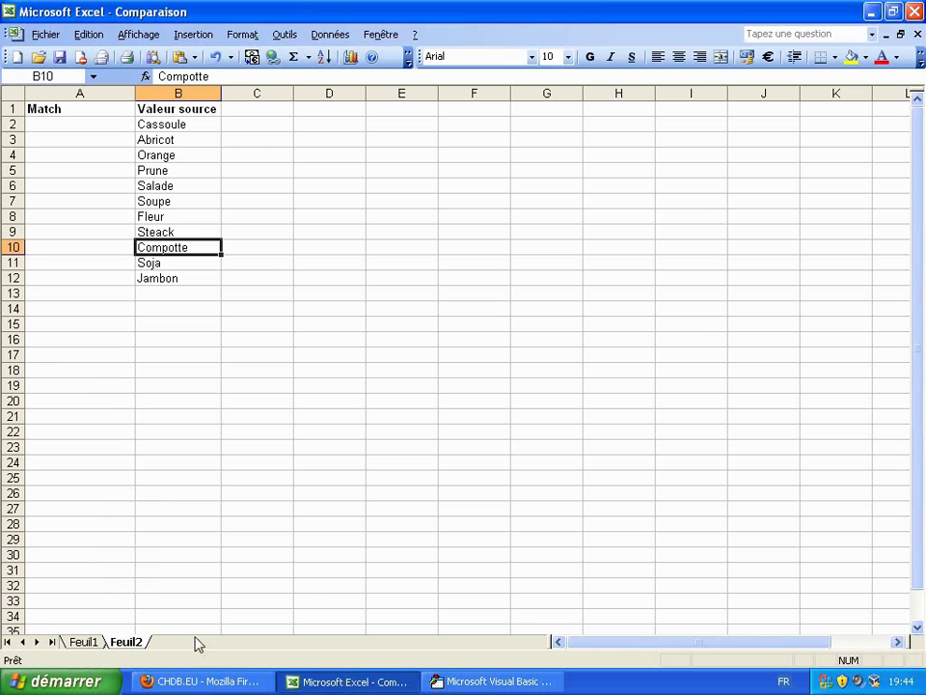
pyautogui.click(463, 681)
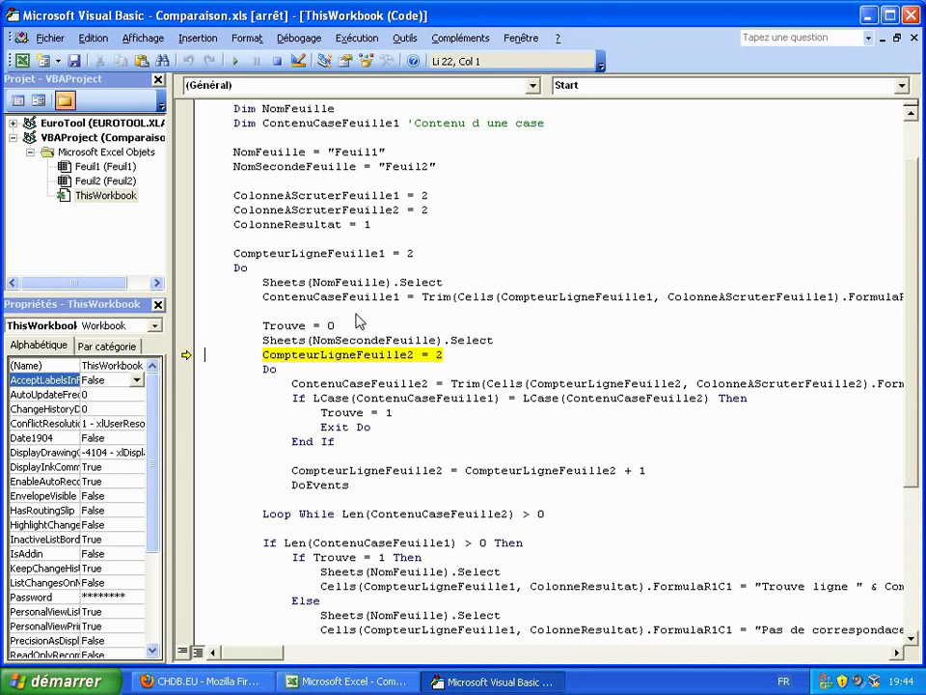
pyautogui.moveTo(325, 298)
pyautogui.press('F8')
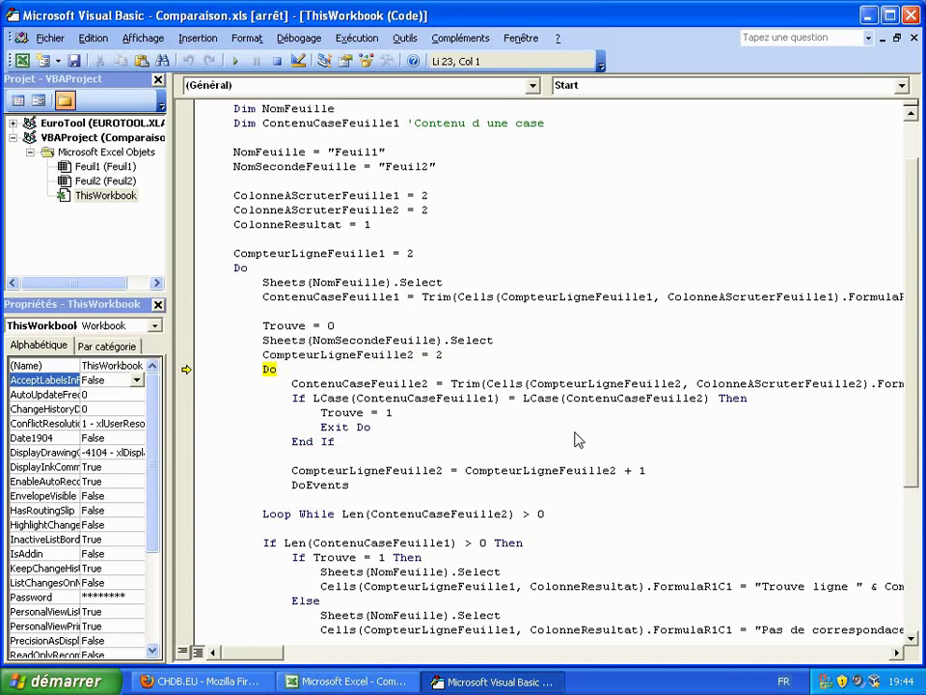
pyautogui.click(338, 680)
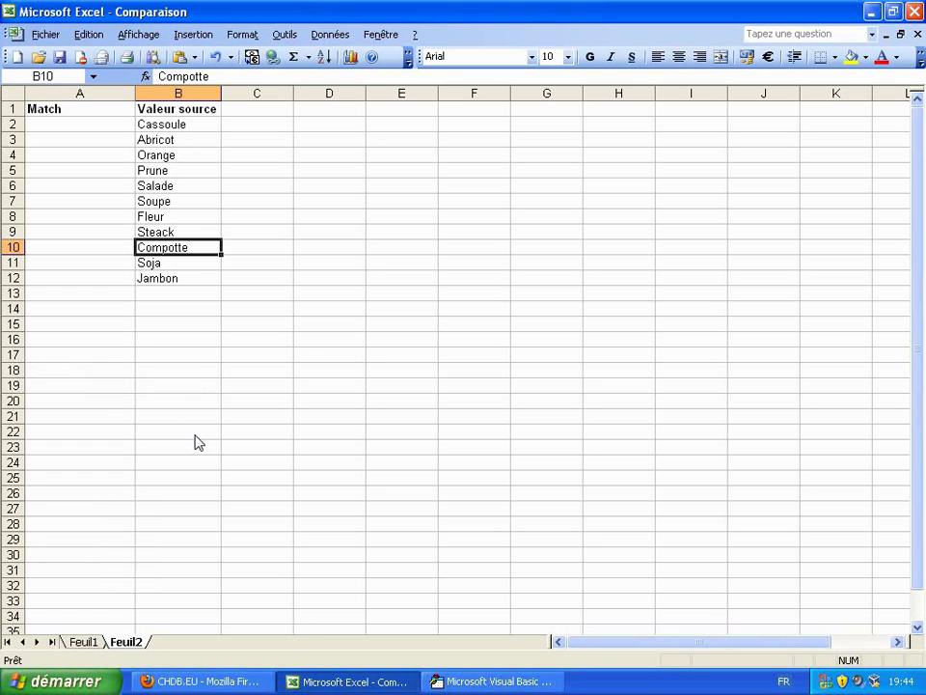
pyautogui.click(481, 683)
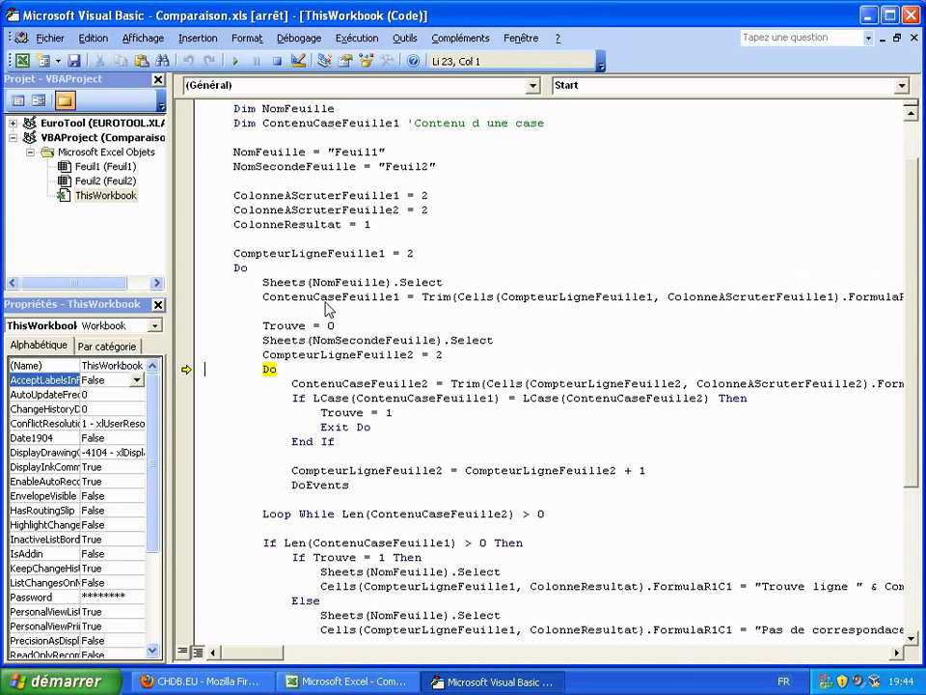
pyautogui.moveTo(328, 306)
pyautogui.press('F8')
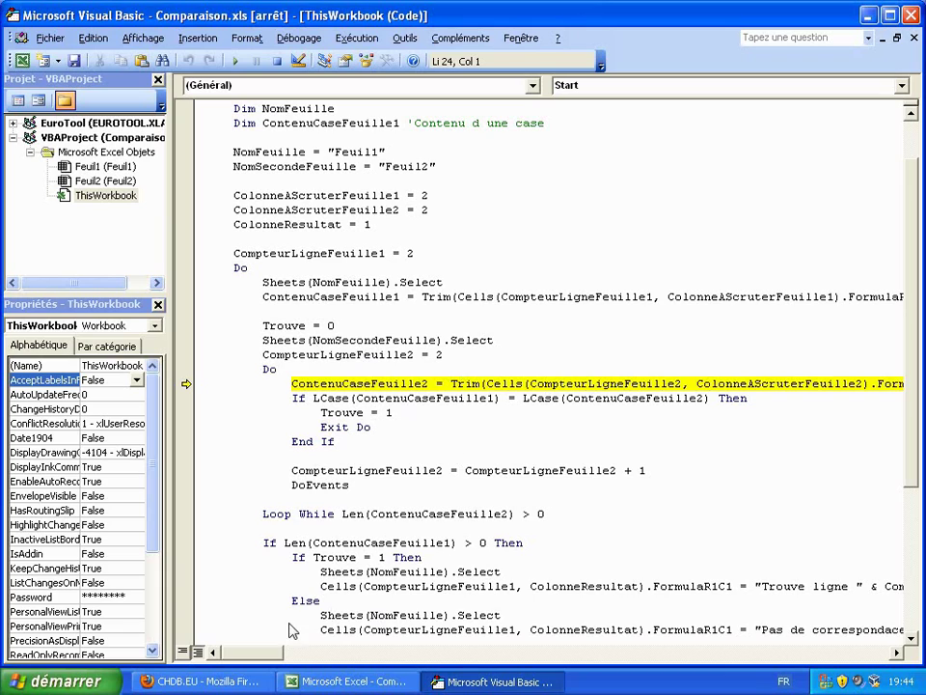
# - Inspect the Trim line variables, then read Cassoule and inspect the Carotte-versus-Cassoule comparison values
pyautogui.moveTo(749, 389)
pyautogui.moveTo(258, 659); pyautogui.dragTo(272, 659)
pyautogui.moveTo(479, 391)
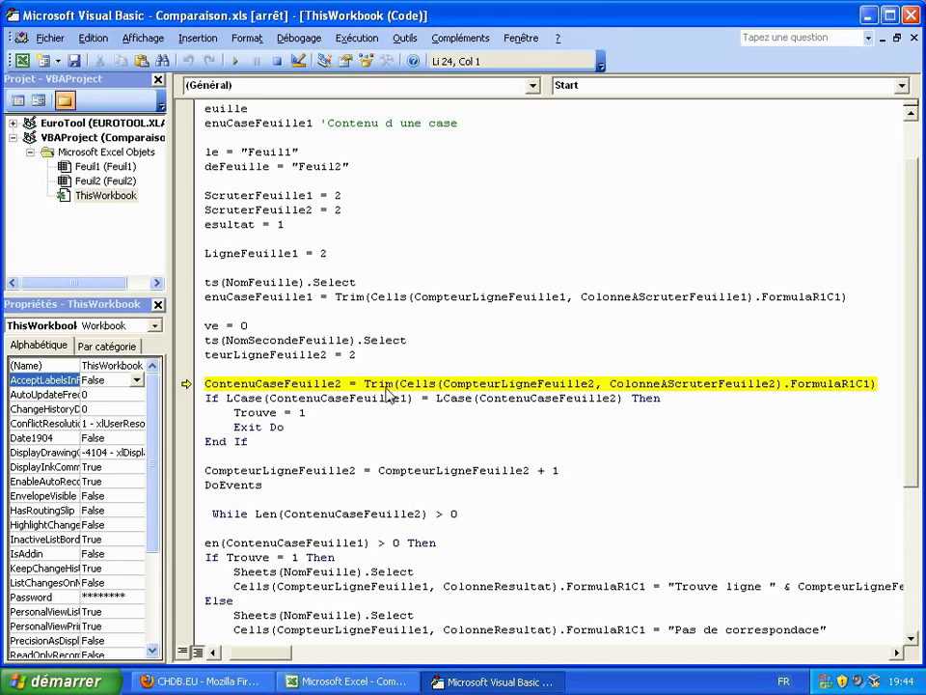
pyautogui.moveTo(280, 653); pyautogui.dragTo(217, 653)
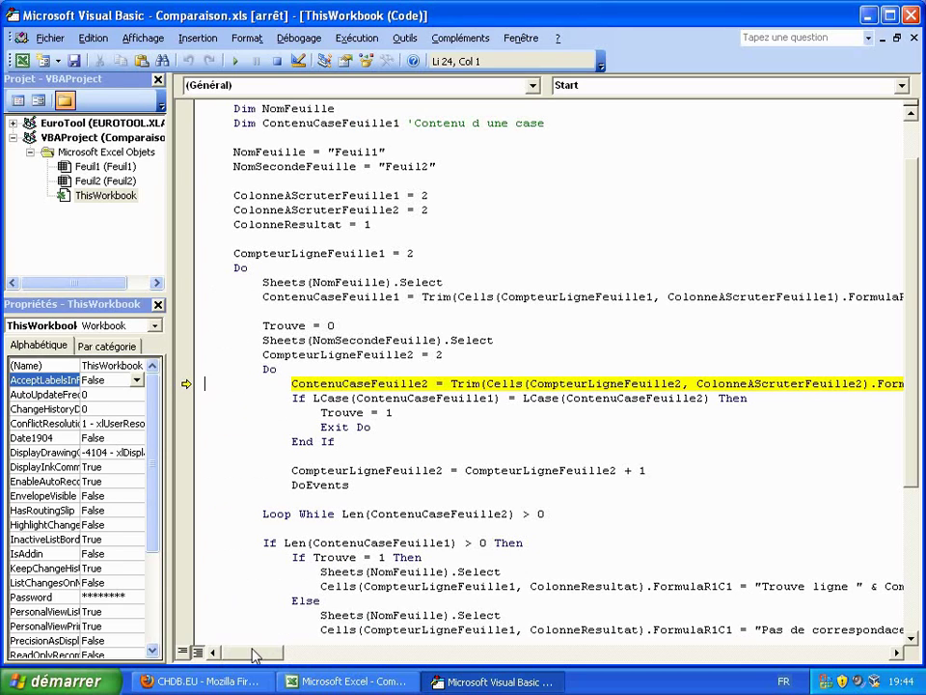
pyautogui.press('F8')
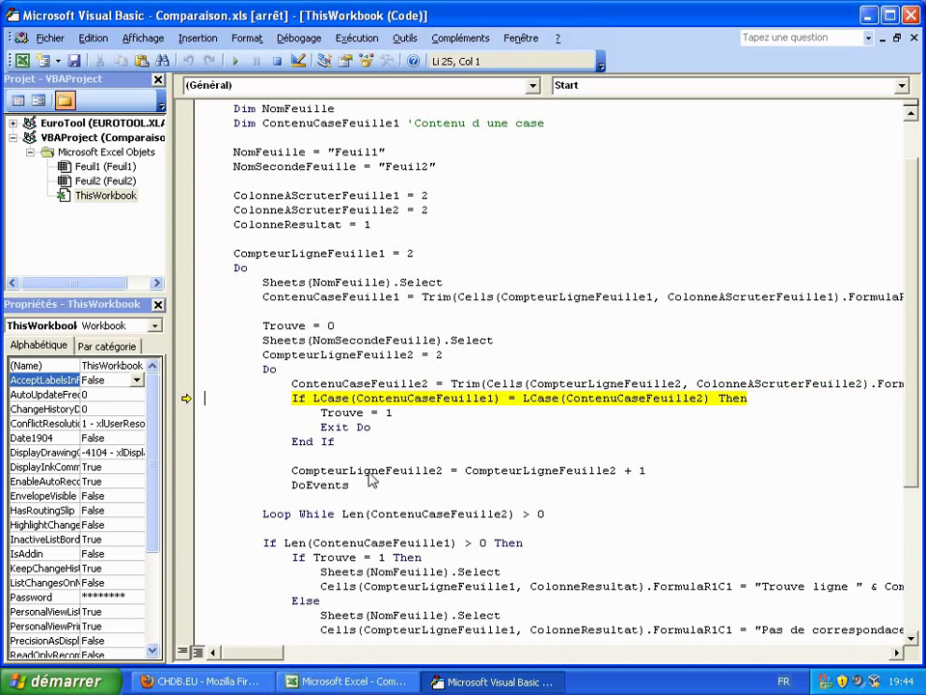
pyautogui.moveTo(423, 406)
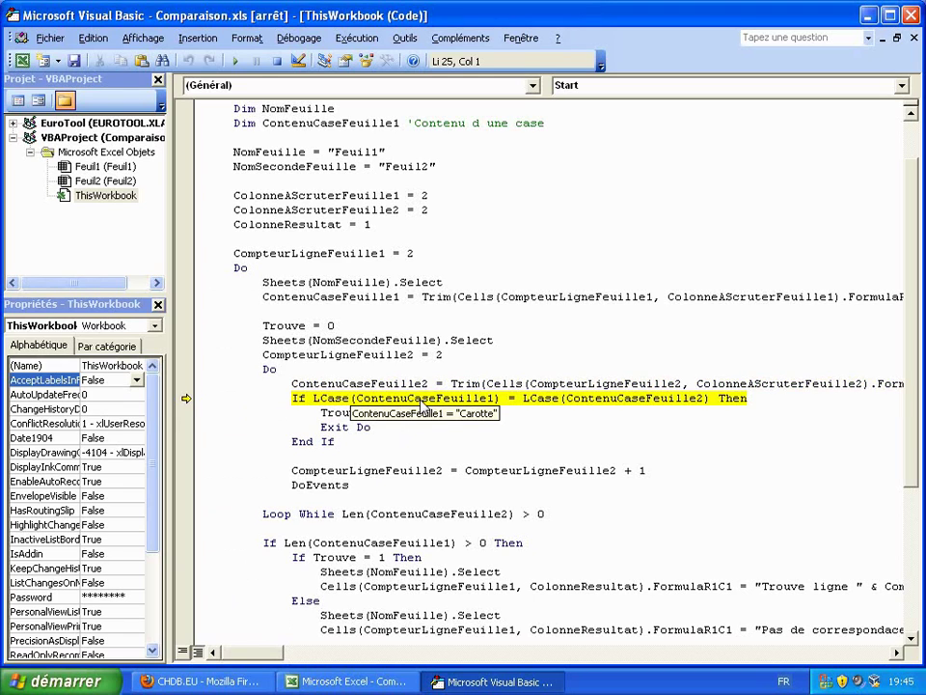
pyautogui.moveTo(602, 399)
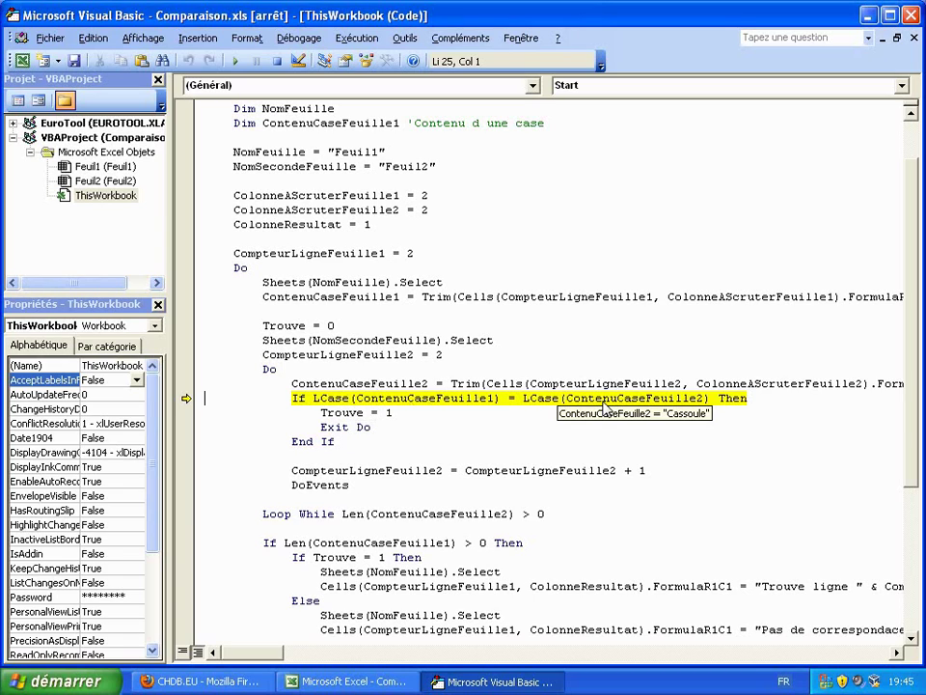
# - Step past the non-matching Carotte/Cassoule comparison, increment the Feuil2 row counter, and loop back
pyautogui.press('F8')
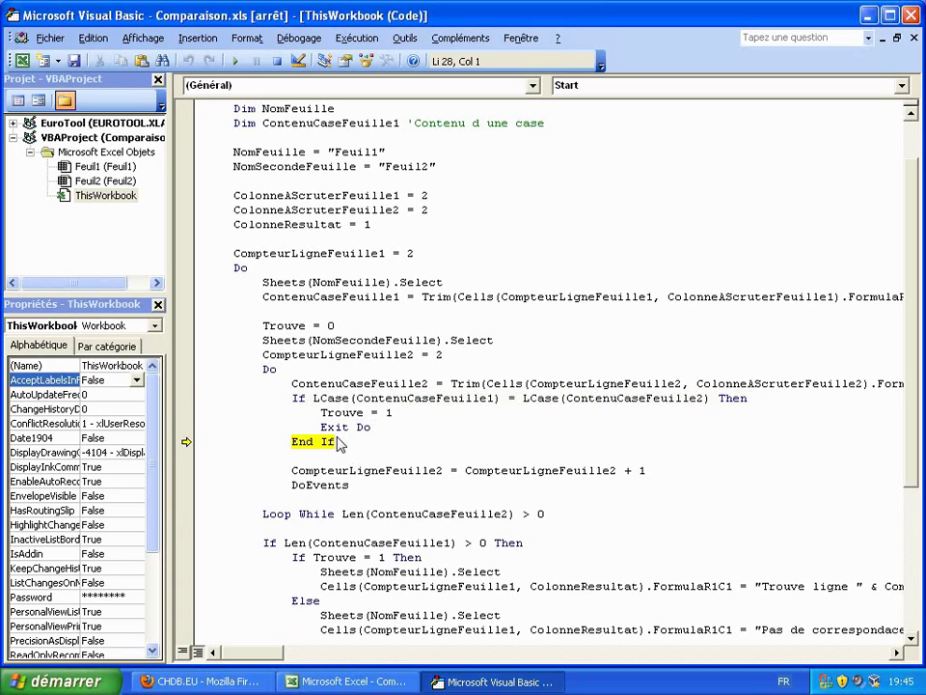
pyautogui.moveTo(364, 415)
pyautogui.press('F8')
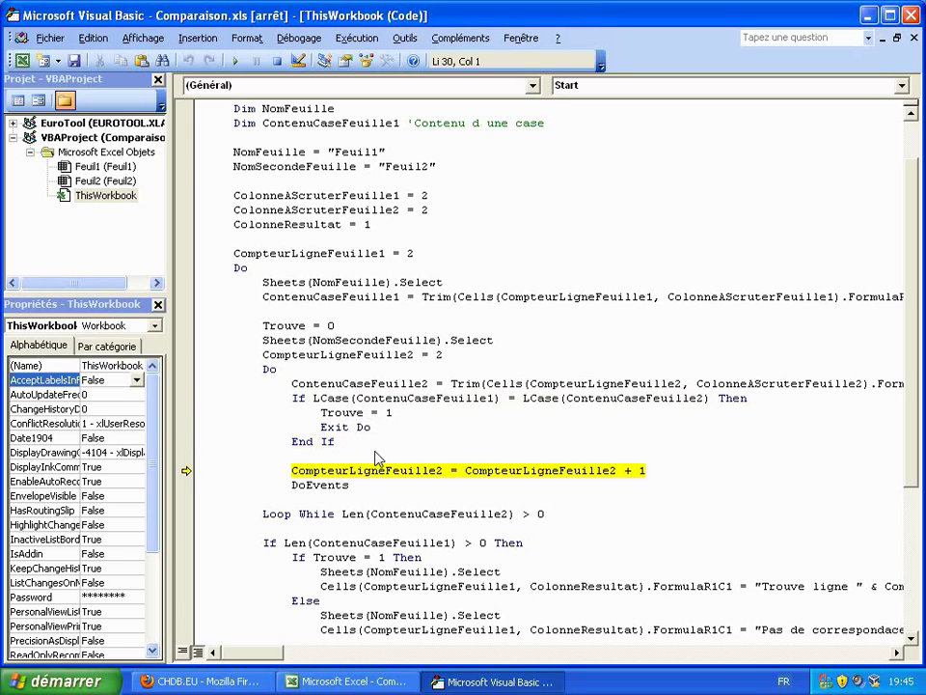
pyautogui.moveTo(515, 480)
pyautogui.press('F8')
pyautogui.press('F8')
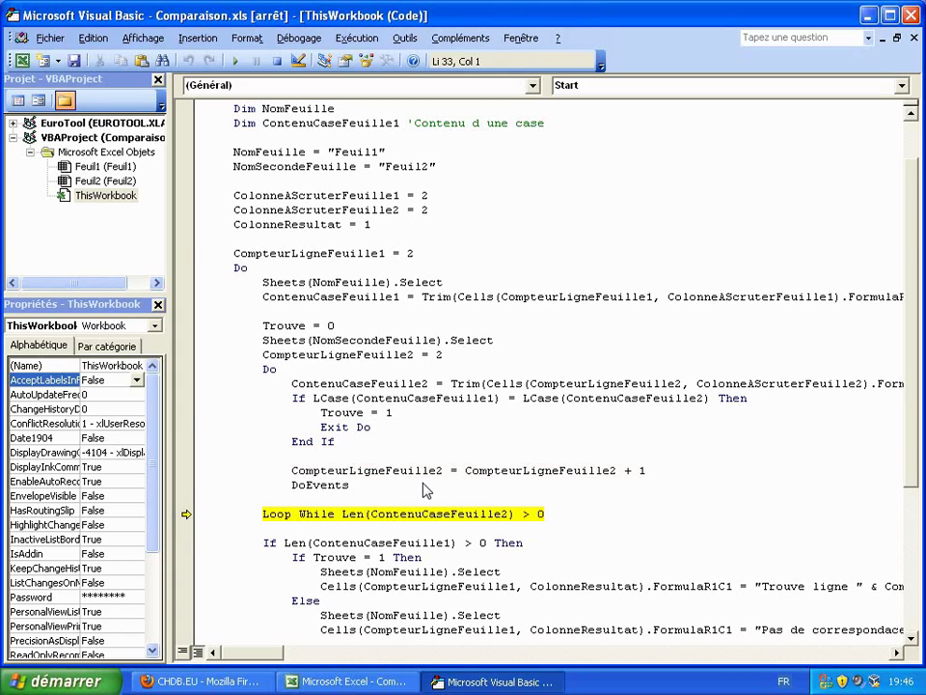
pyautogui.press('F8')
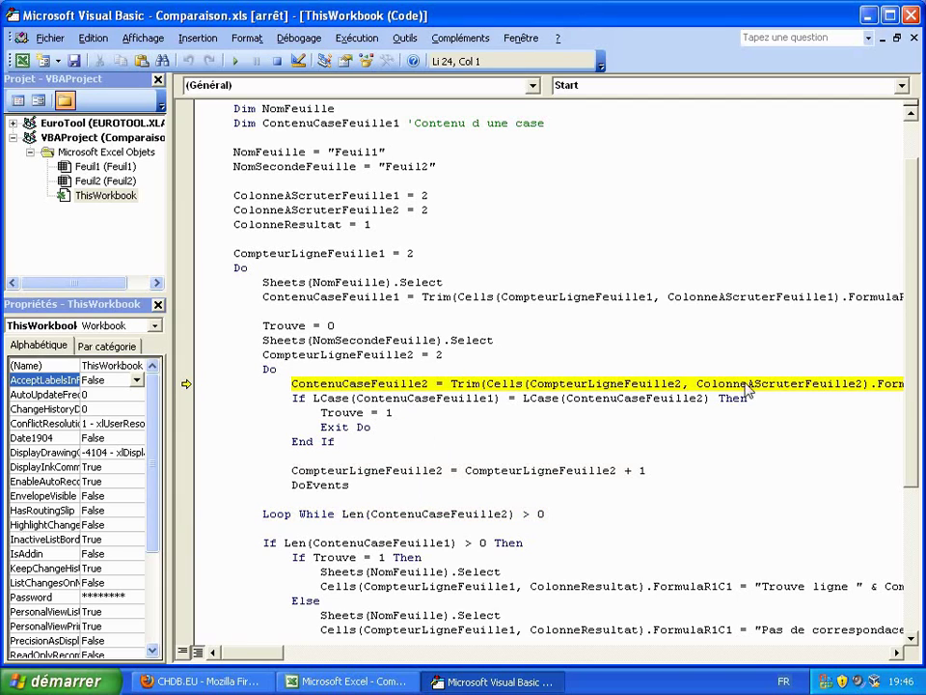
# - Read Abricot, step past its non-matching comparison and DoEvents to the next row's comparison
pyautogui.press('F8')
pyautogui.moveTo(388, 391)
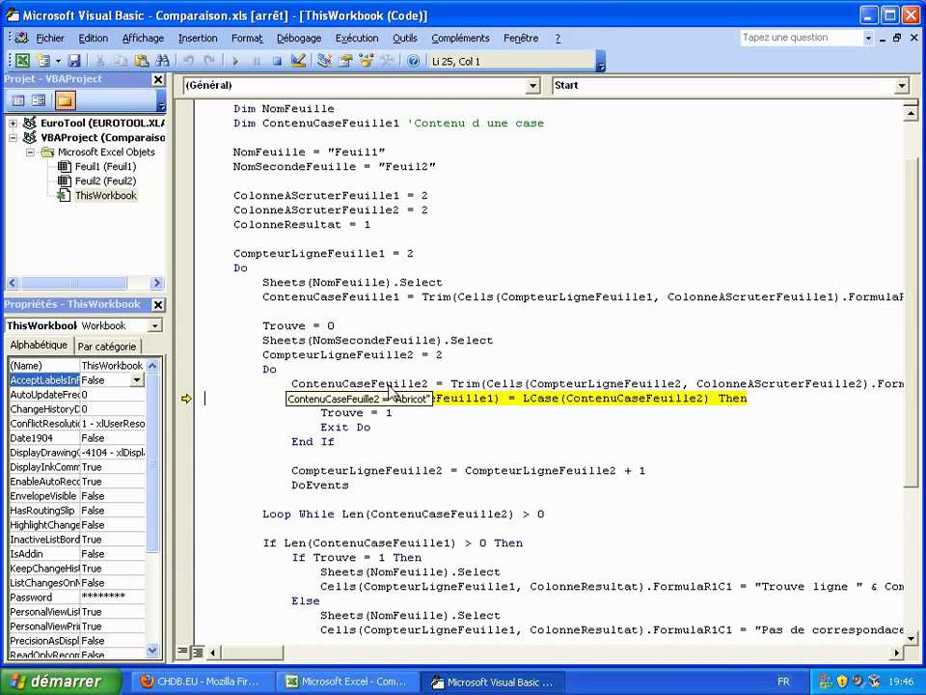
pyautogui.moveTo(551, 386)
pyautogui.press('F8')
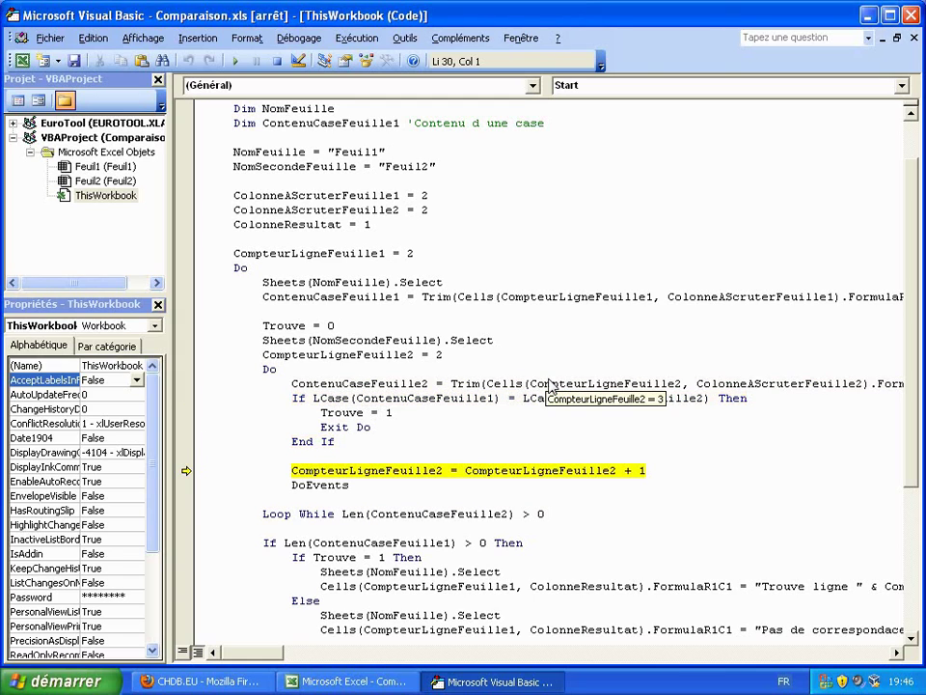
pyautogui.press('F8')
pyautogui.press('F8')
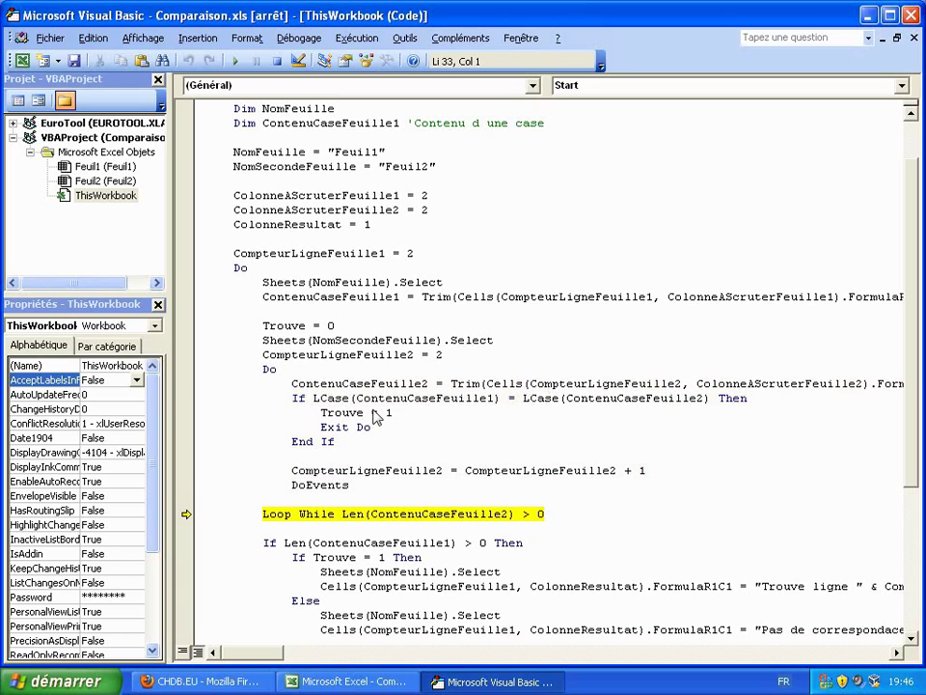
pyautogui.press('F8')
pyautogui.press('F8')
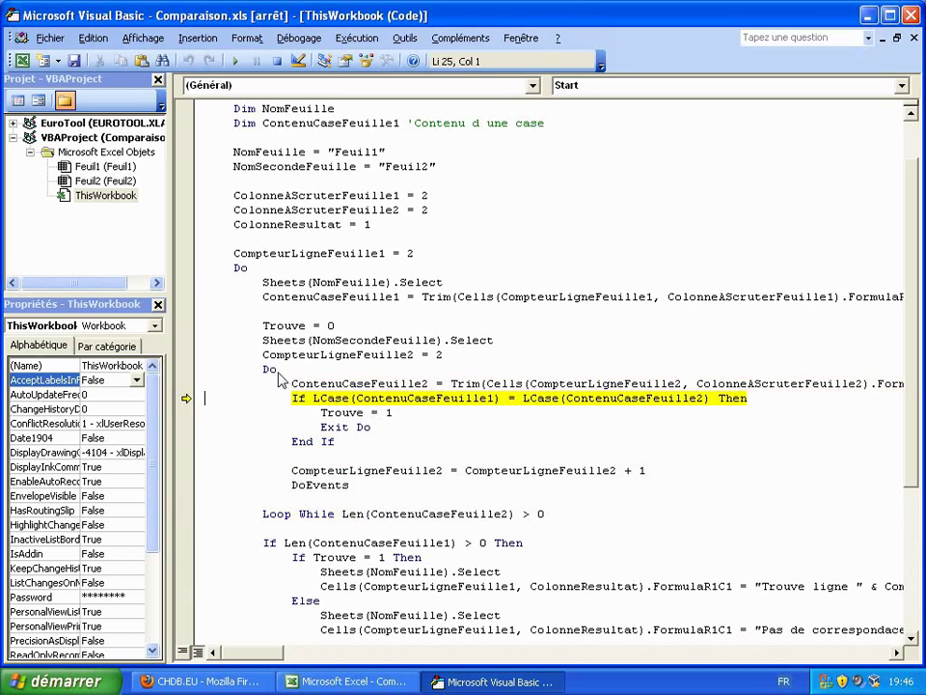
pyautogui.press('F8')
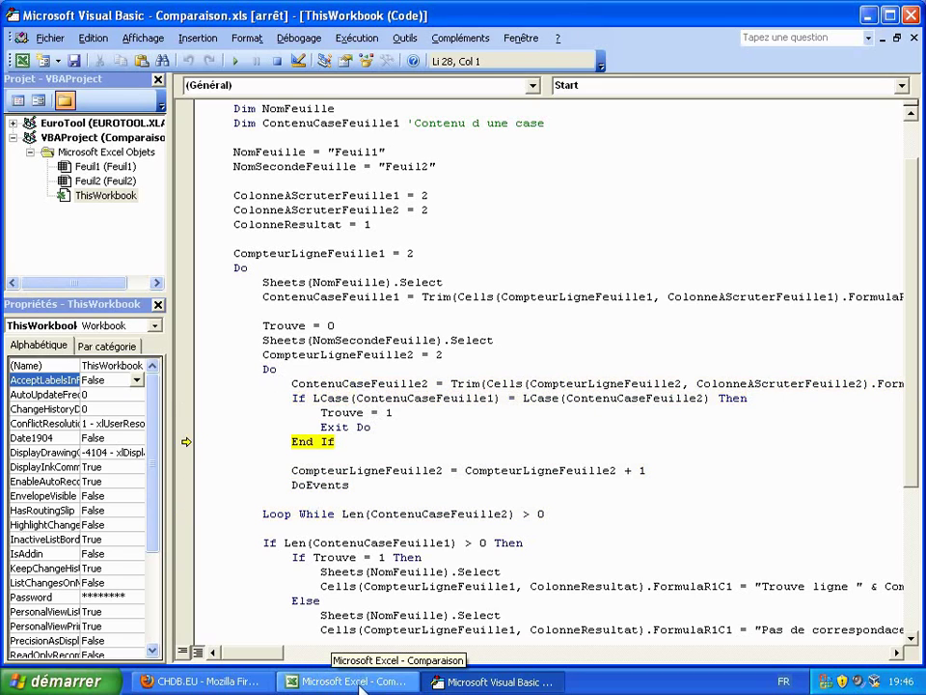
# - Step the inner search loop forward three lines, comparing the Feuil1 and Feuil2 lists in Excel
pyautogui.click(361, 683)
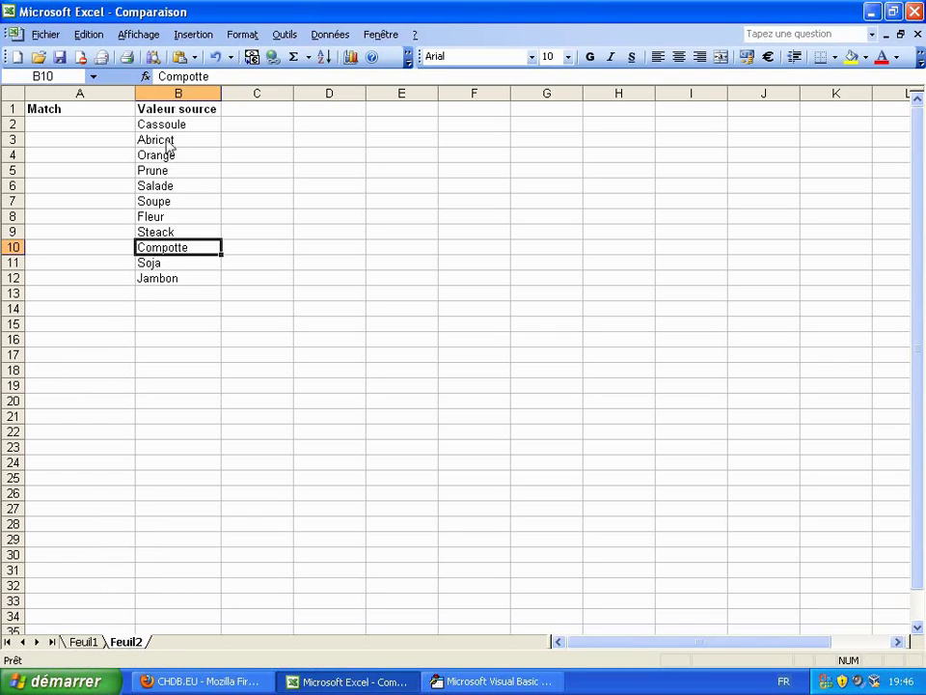
pyautogui.click(89, 643)
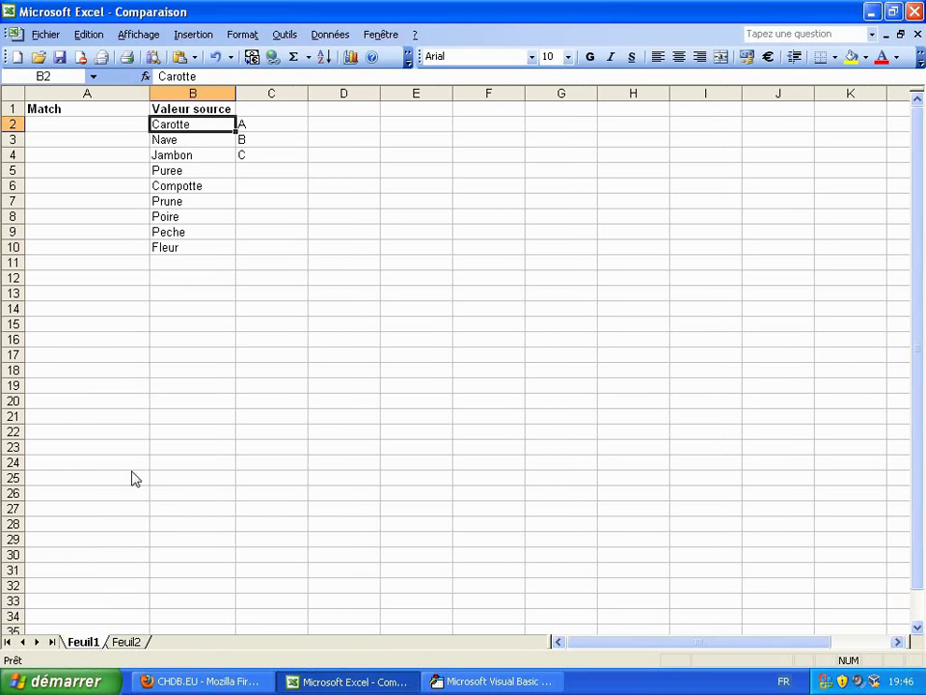
pyautogui.click(126, 642)
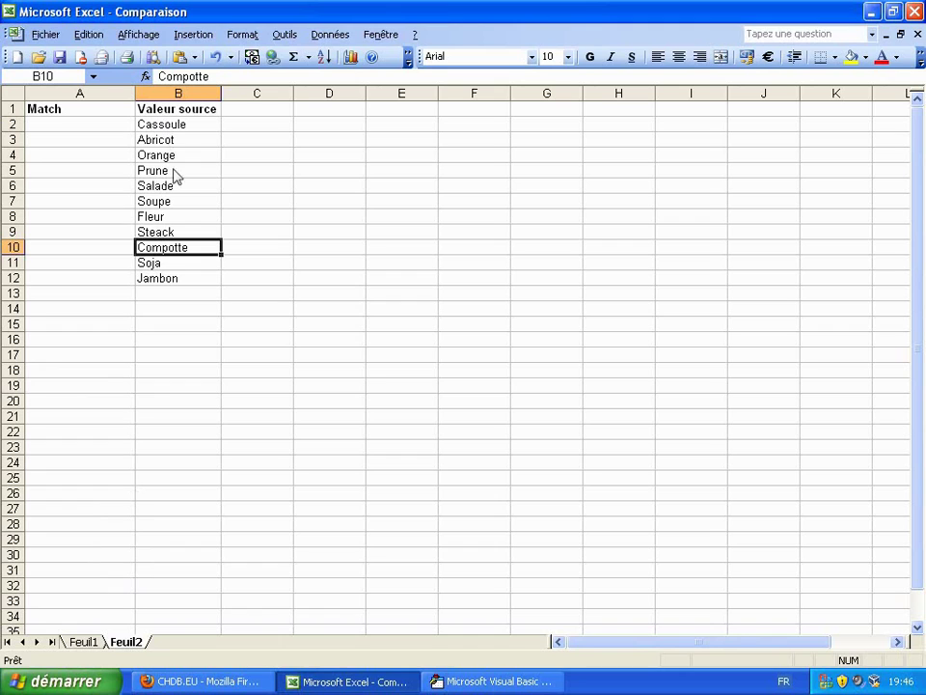
pyautogui.click(480, 685)
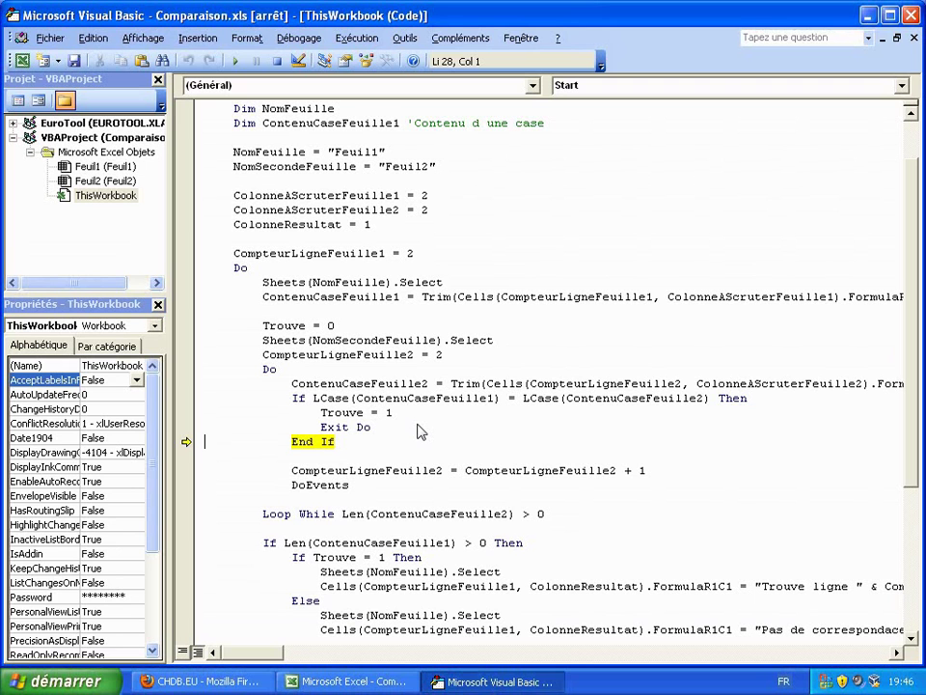
pyautogui.press('F8')
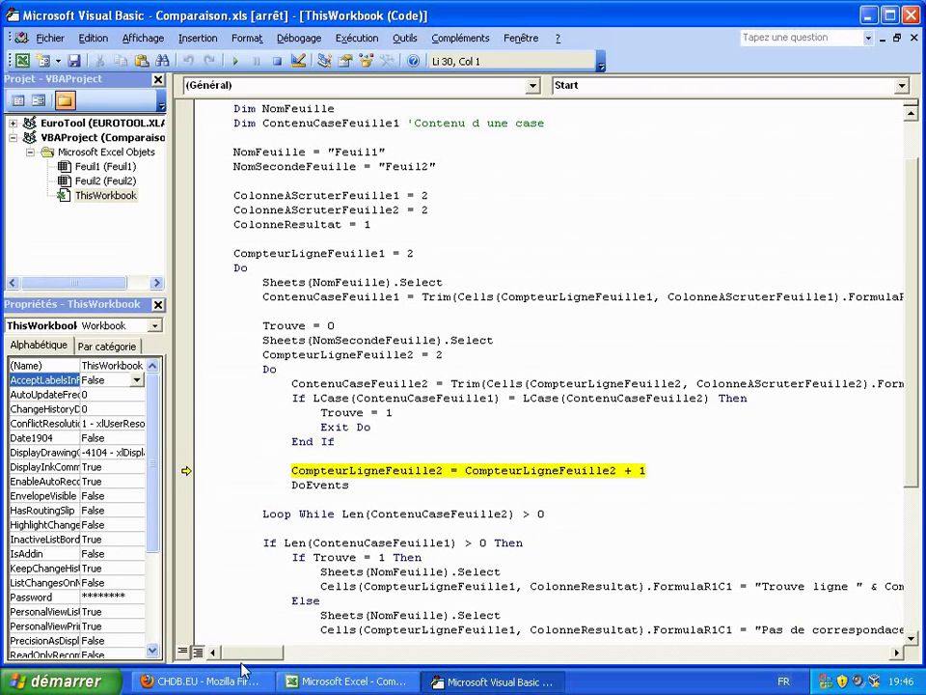
pyautogui.click(299, 681)
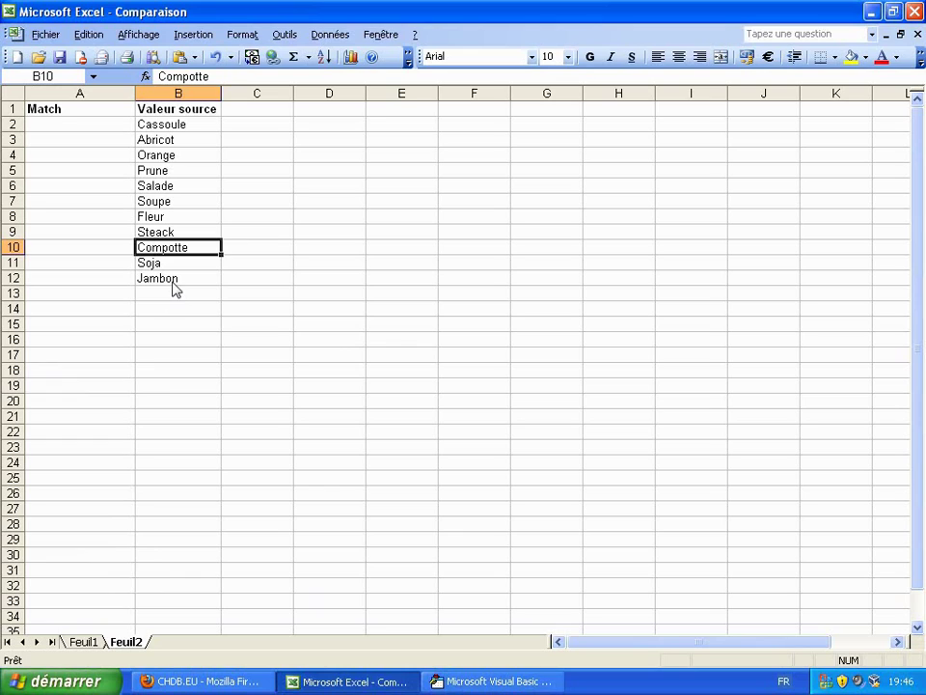
pyautogui.click(87, 642)
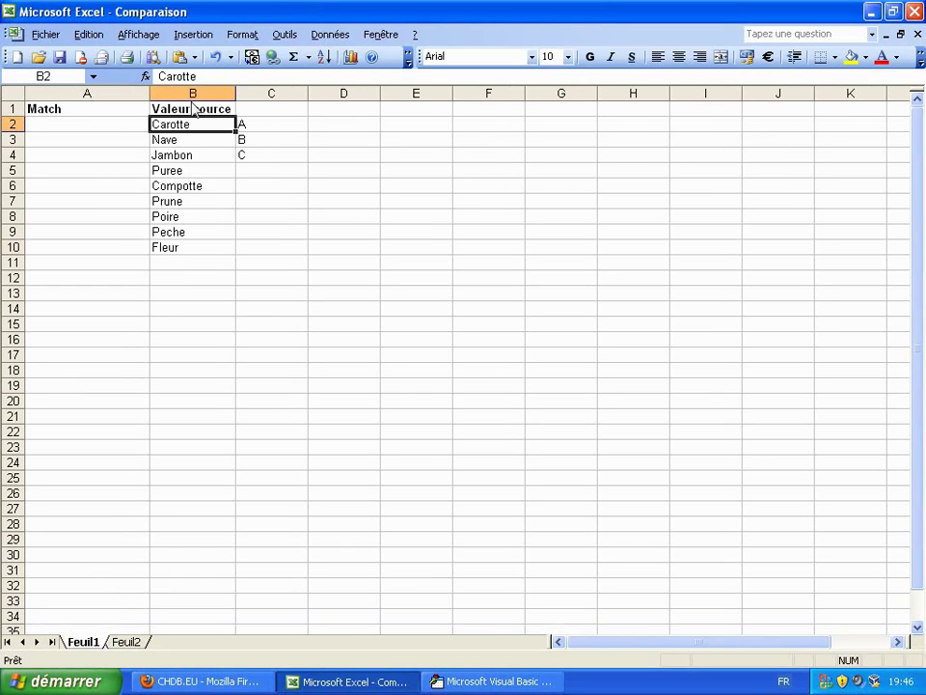
pyautogui.click(135, 642)
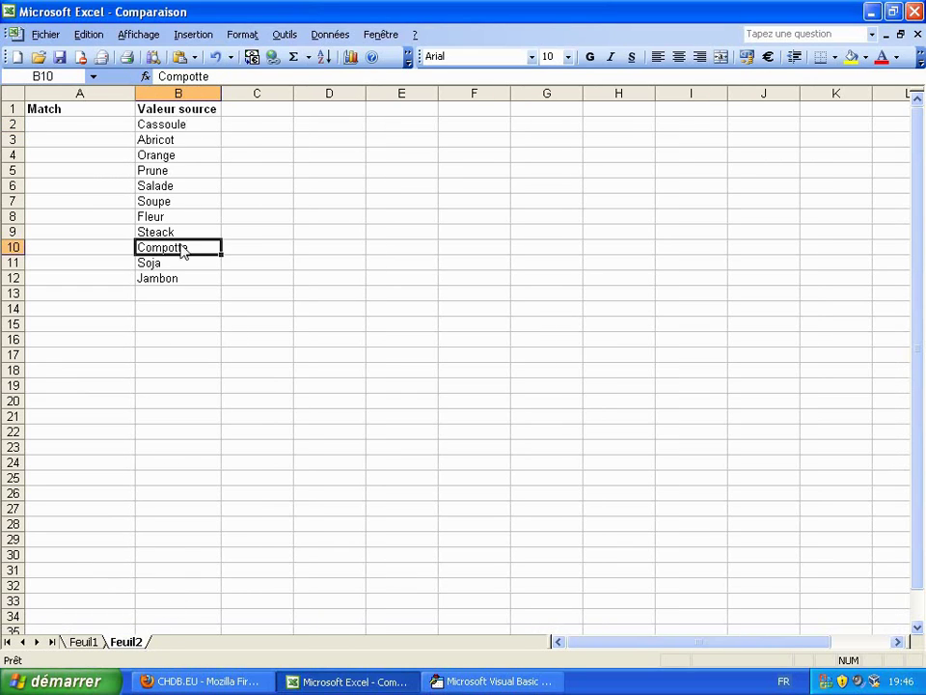
pyautogui.click(456, 678)
pyautogui.press('F8')
pyautogui.press('F8')
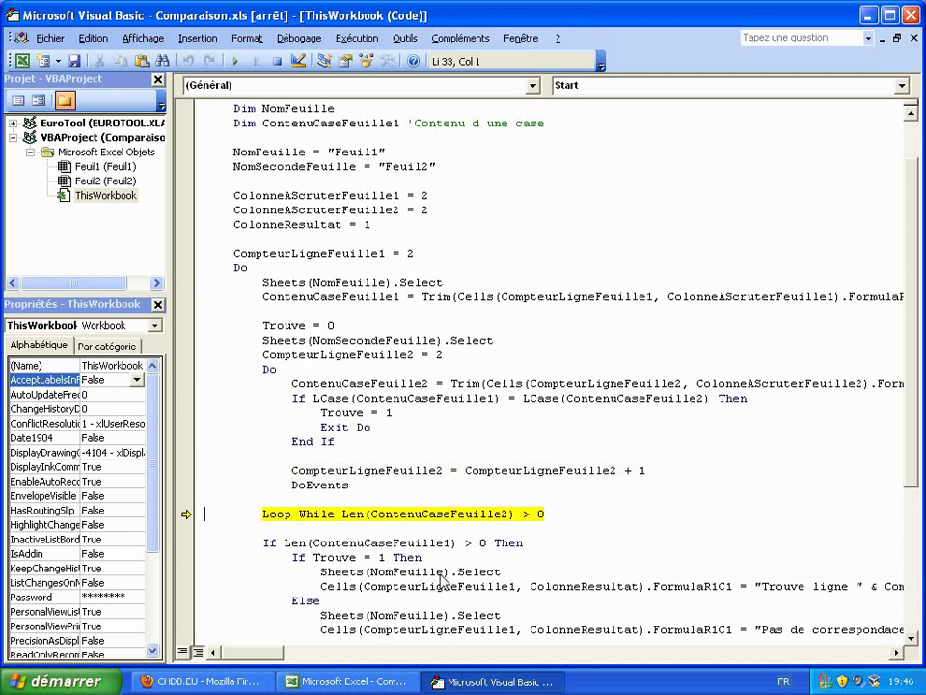
pyautogui.press('F8')
pyautogui.press('F8')
# - Set a breakpoint on If Len(ContenuCaseFeuille1) > 0, continue to it, then remove the breakpoint
pyautogui.click(184, 542)
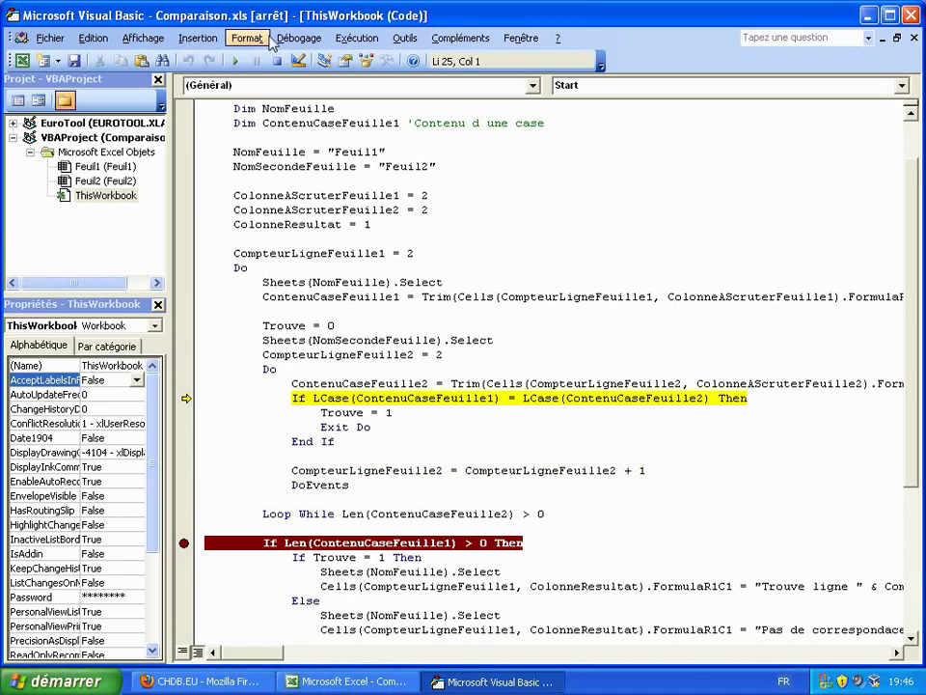
pyautogui.click(236, 62)
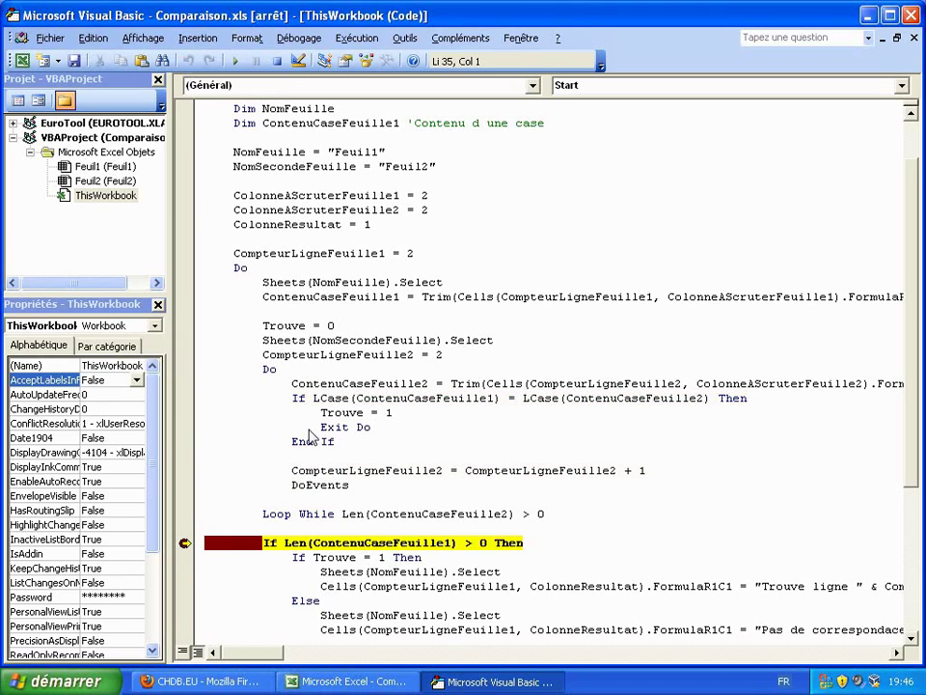
pyautogui.click(184, 542)
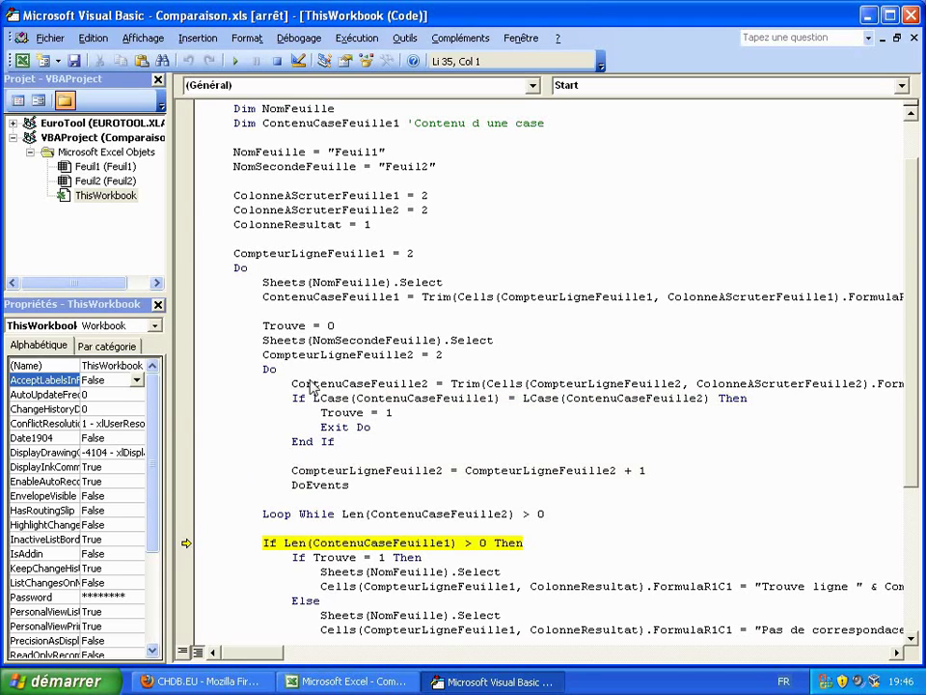
pyautogui.moveTo(284, 329)
pyautogui.scroll(-1, 689, 487)
pyautogui.scroll(-2, 729, 540)
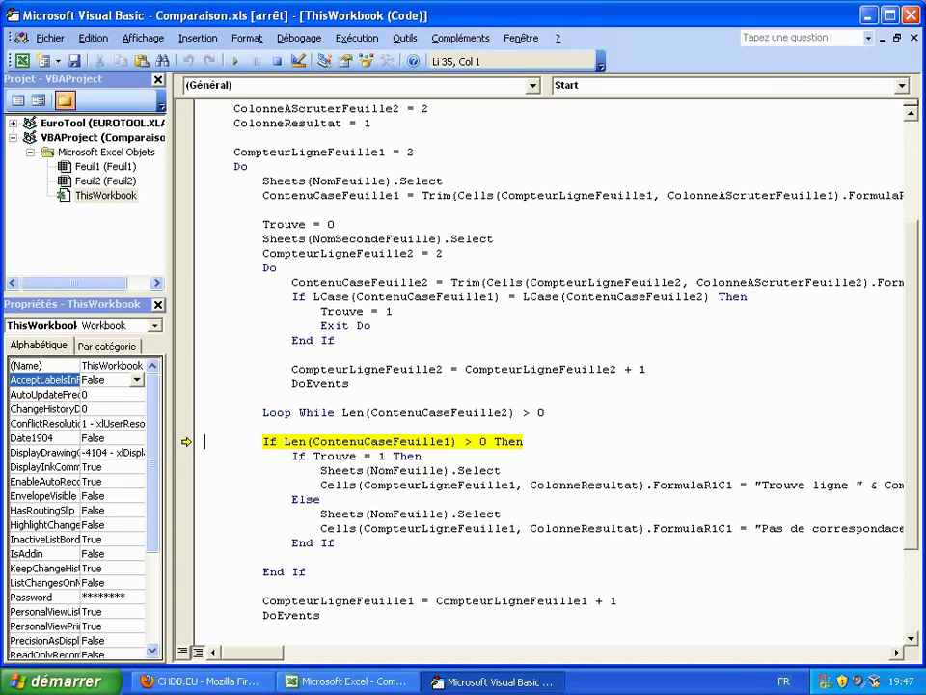
pyautogui.moveTo(347, 446)
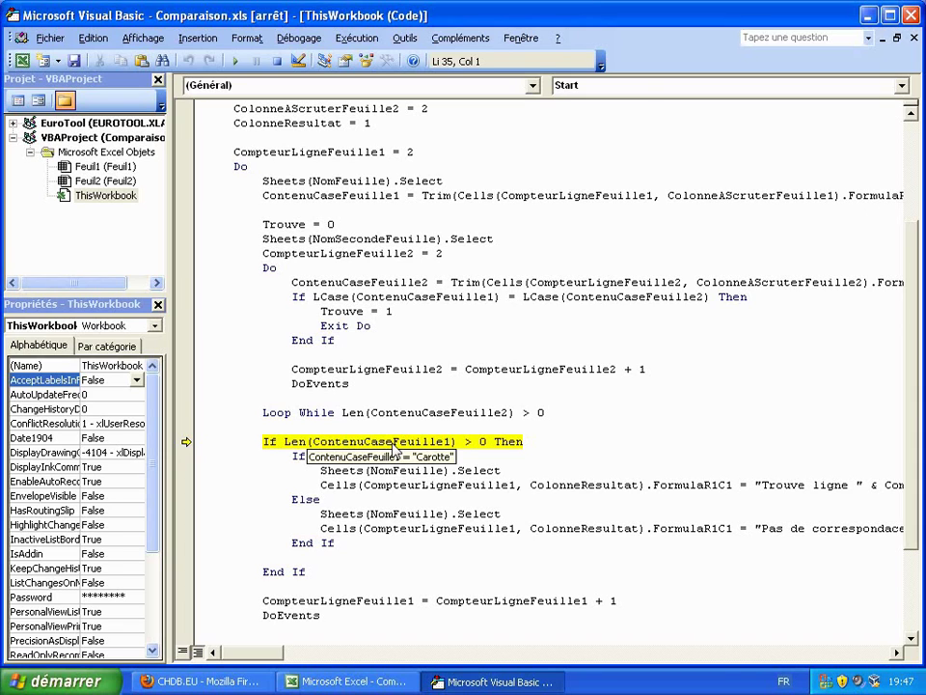
# - Check the Feuil1 list, then step the macro past the length check into the Else branch
pyautogui.click(349, 680)
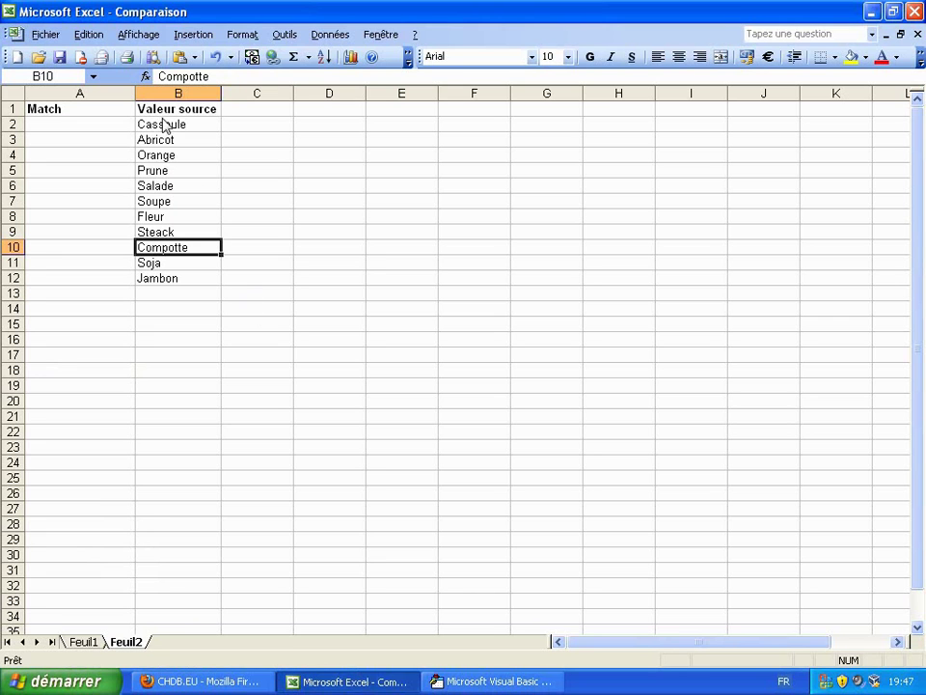
pyautogui.click(83, 641)
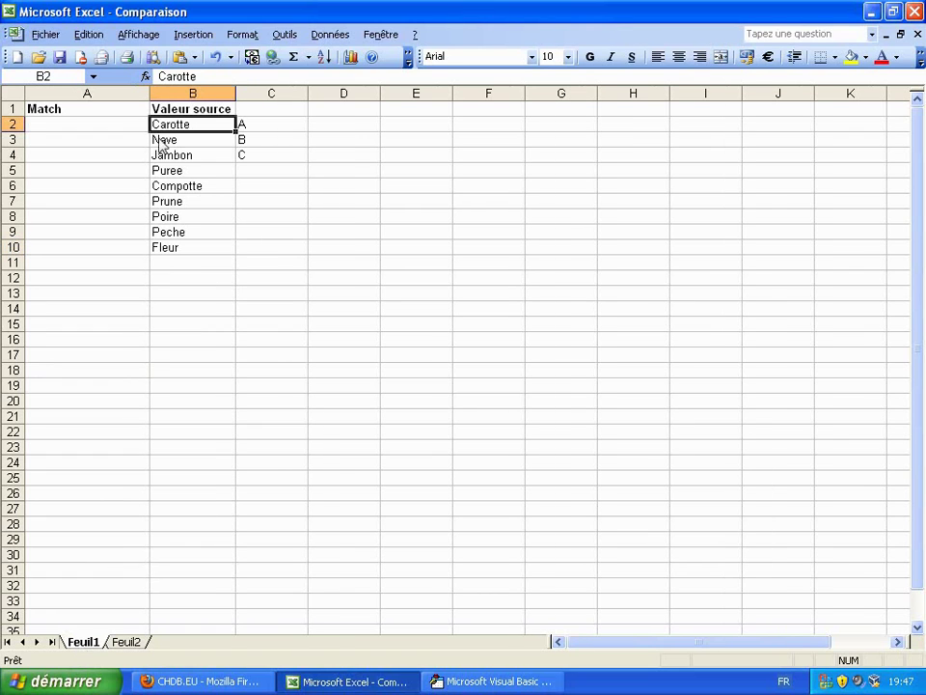
pyautogui.click(506, 678)
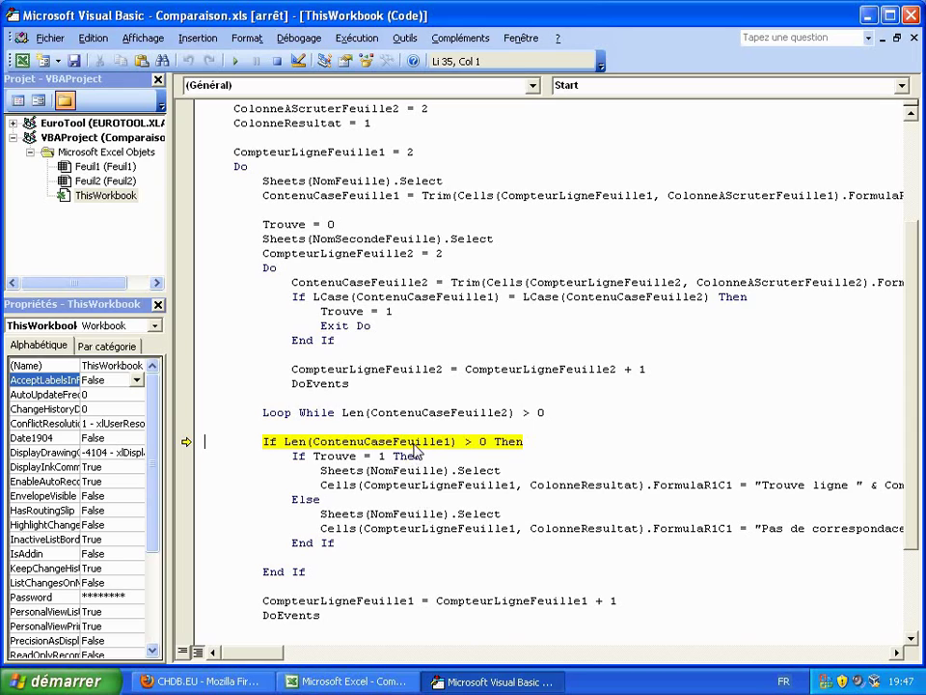
pyautogui.moveTo(415, 450)
pyautogui.press('F8')
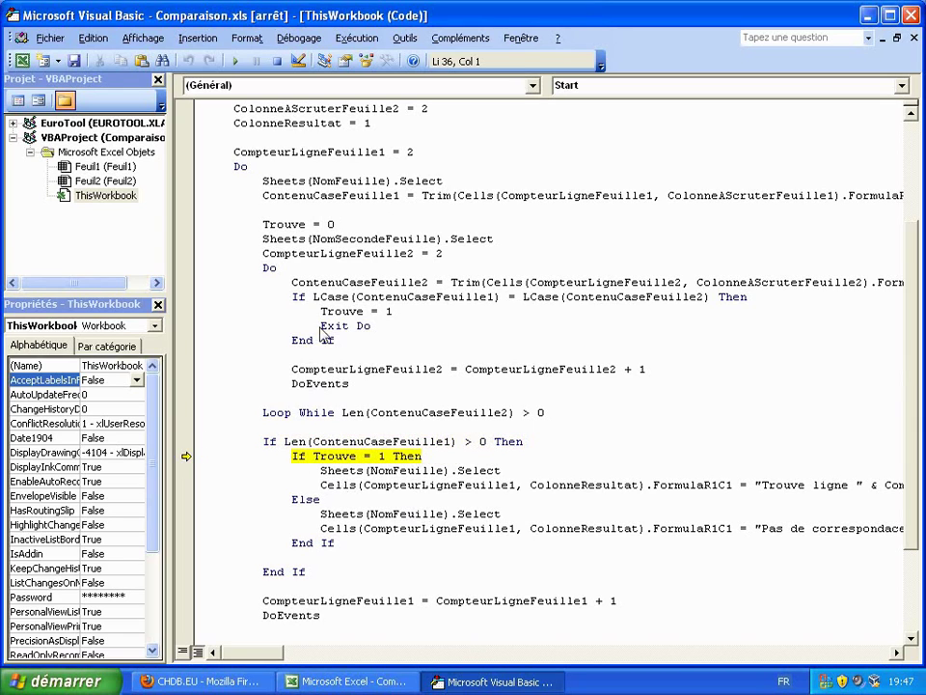
pyautogui.moveTo(361, 314)
pyautogui.press('F8')
pyautogui.press('F8')
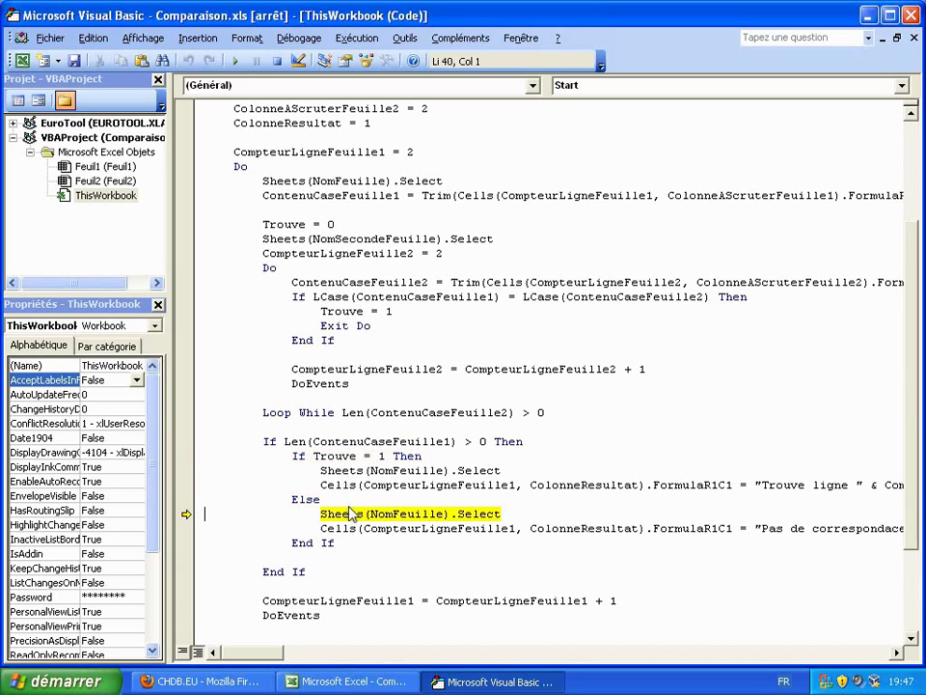
pyautogui.press('F8')
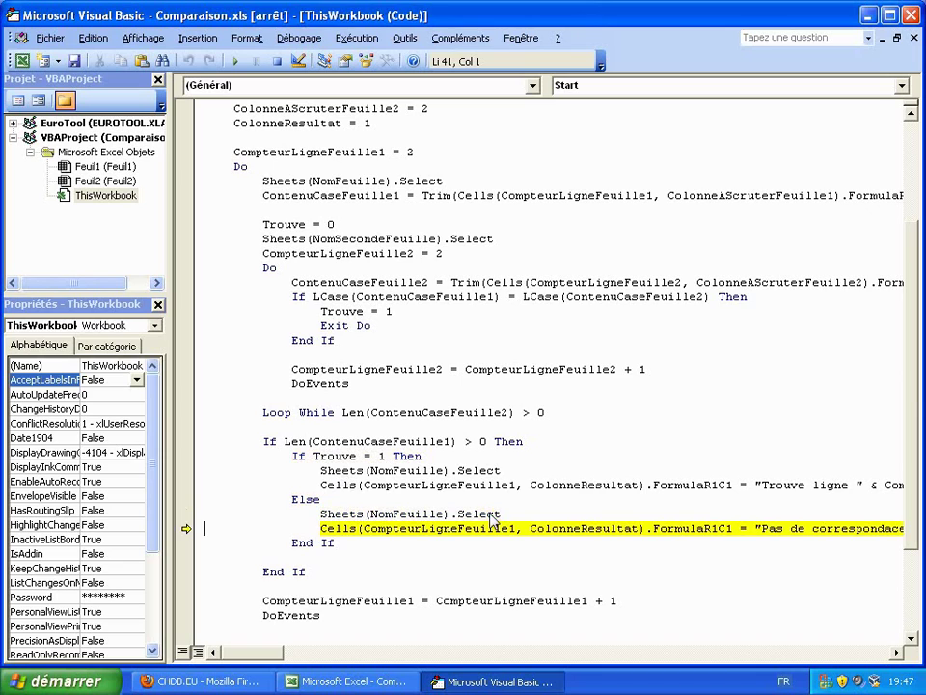
# - Execute the no-match line, verifying cell A2 and Carotte in B2 on Feuil1
pyautogui.click(347, 681)
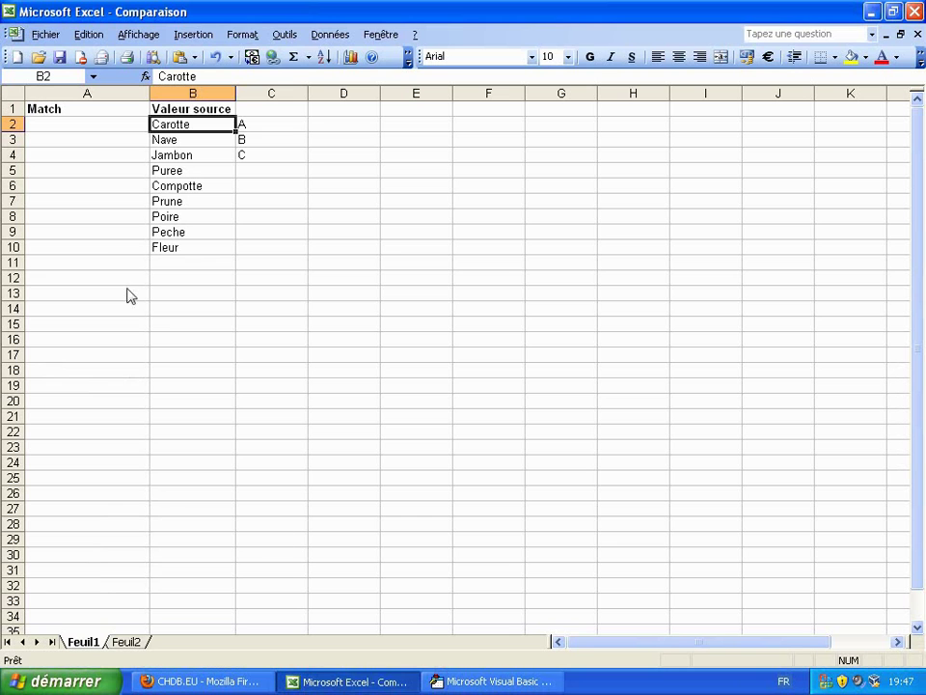
pyautogui.click(86, 127)
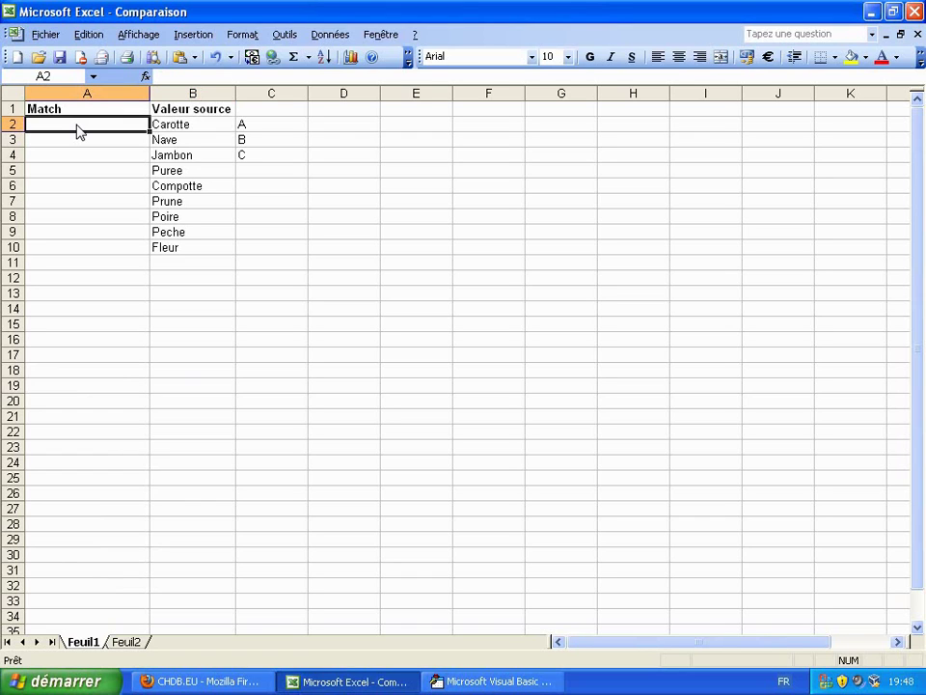
pyautogui.click(518, 683)
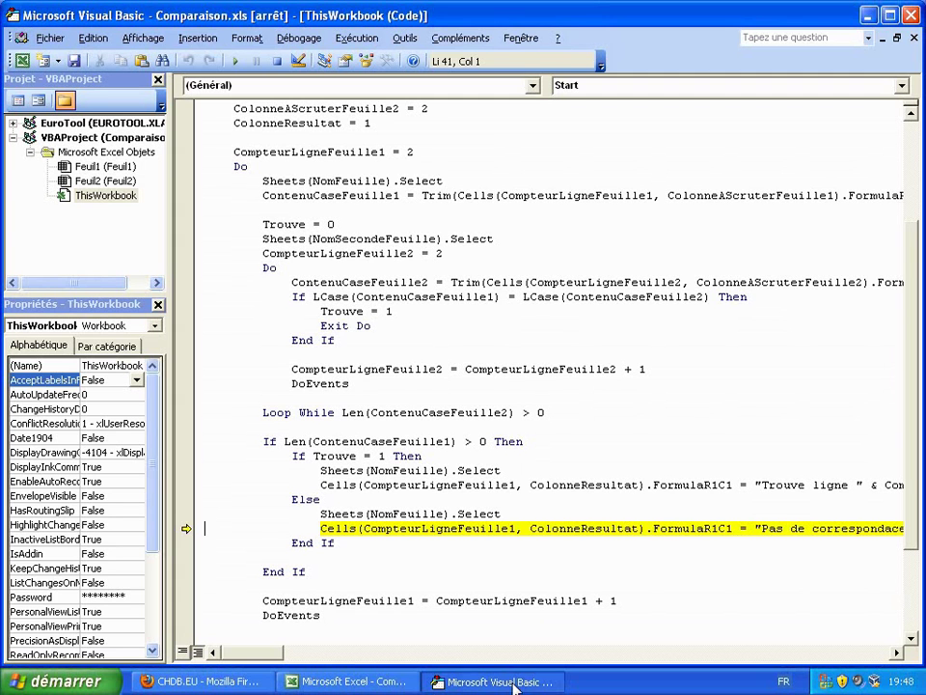
pyautogui.moveTo(249, 653)
pyautogui.mouseDown()
pyautogui.moveTo(290, 660)
pyautogui.moveTo(268, 653)
pyautogui.mouseUp()
pyautogui.press('F8')
pyautogui.press('F8')
pyautogui.press('F8')
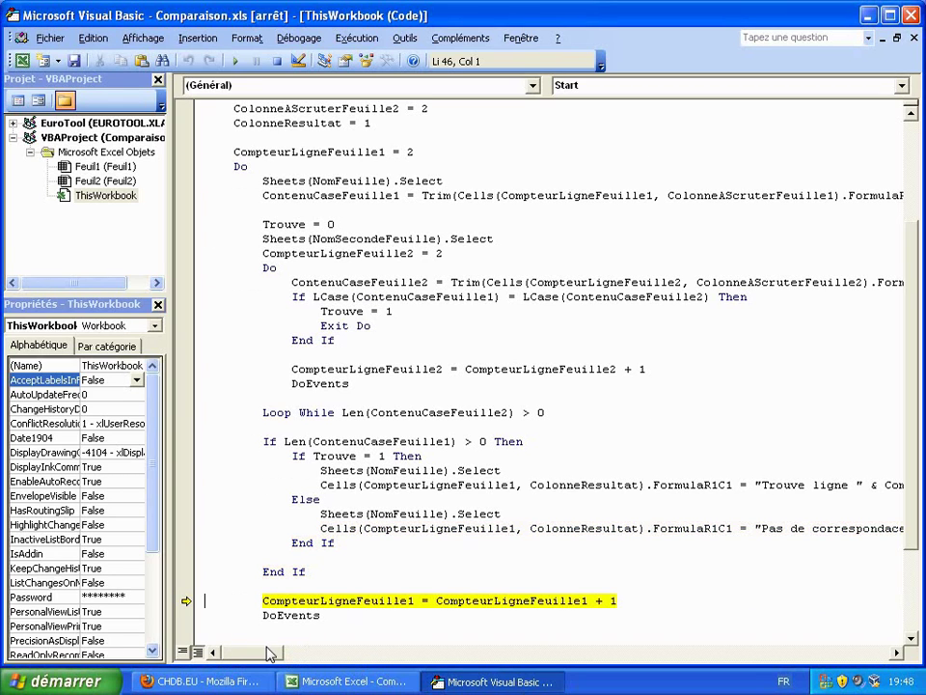
pyautogui.click(314, 680)
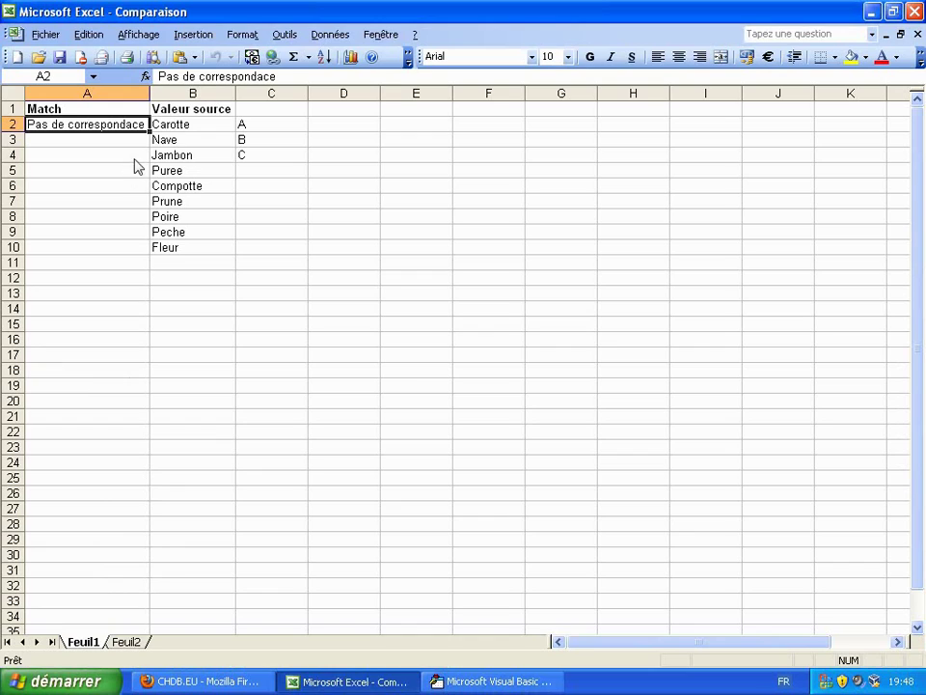
pyautogui.click(181, 125)
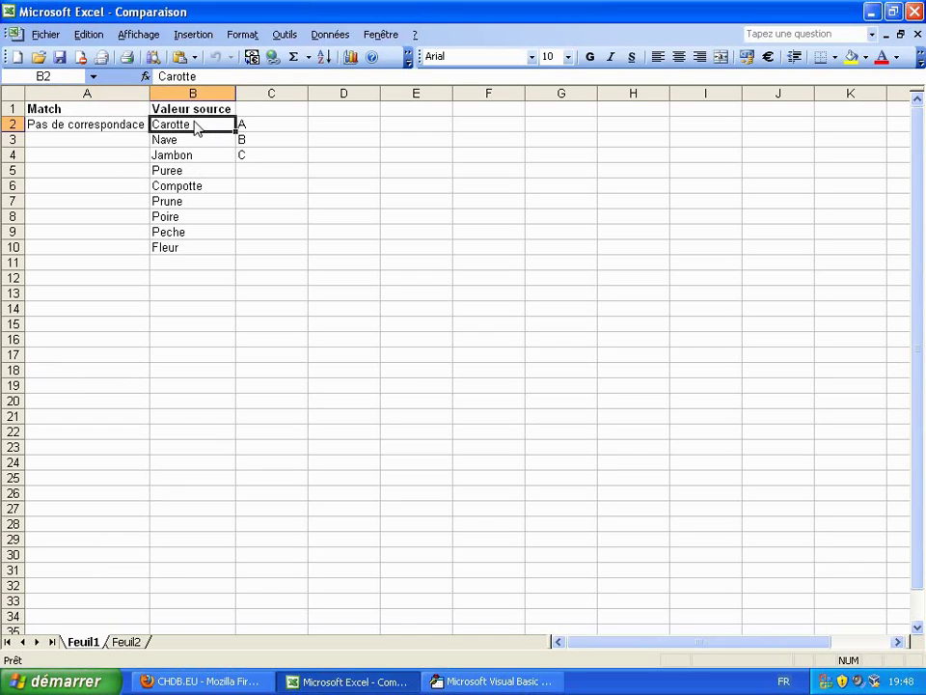
pyautogui.click(516, 681)
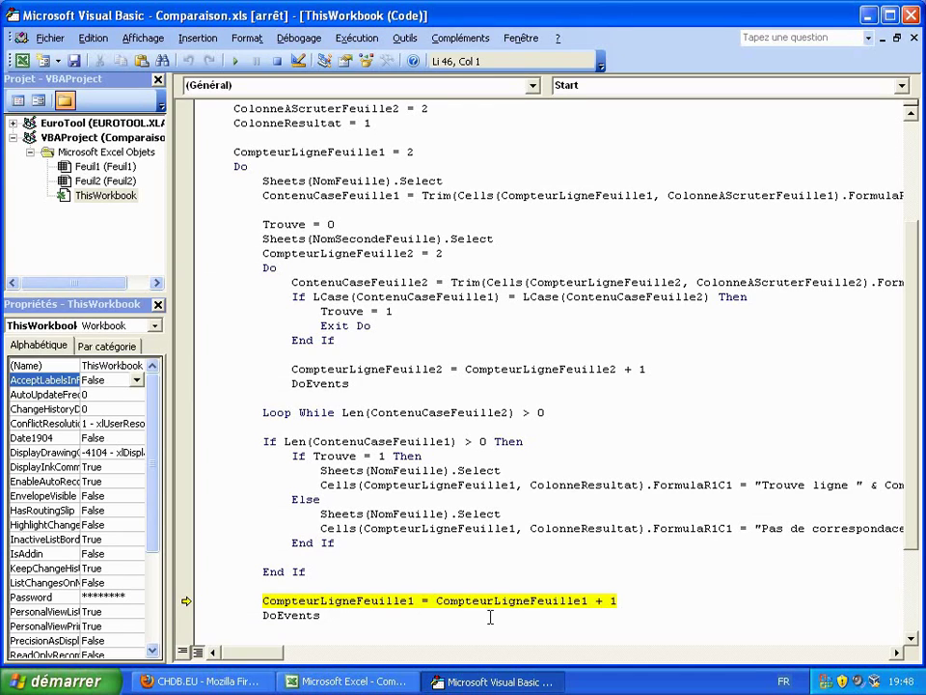
# - Step through DoEvents and Loop While, moving the Excel selection down to Nave in B3
pyautogui.press('F8')
pyautogui.press('F8')
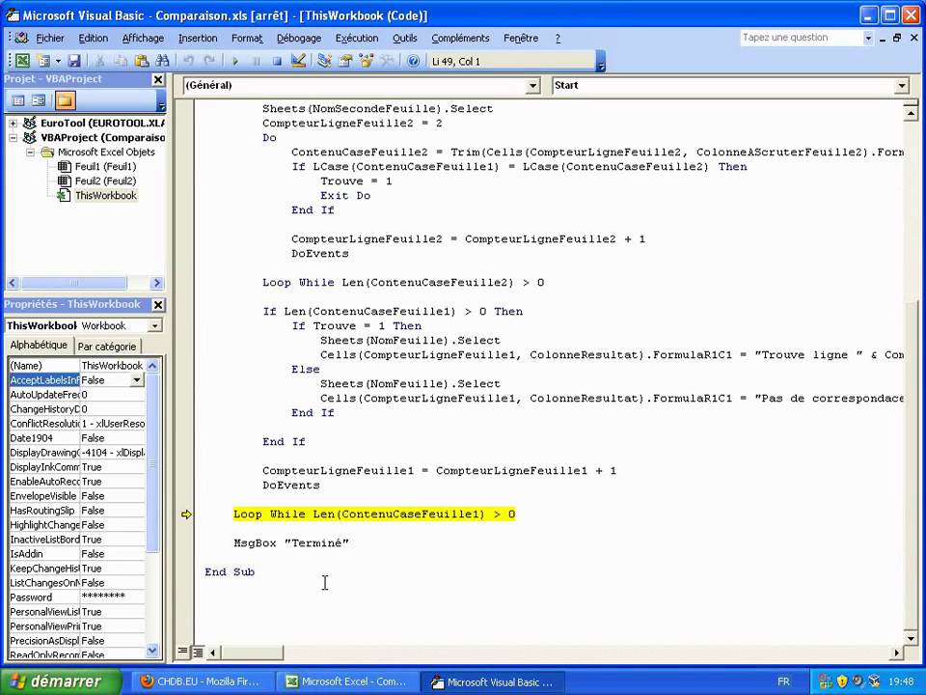
pyautogui.press('F8')
pyautogui.press('F8')
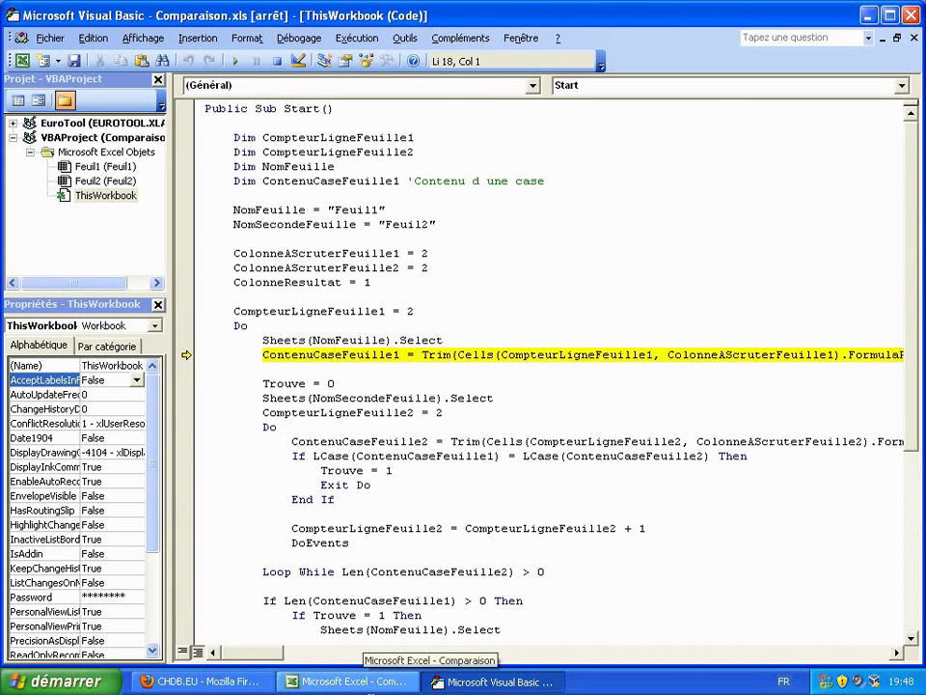
pyautogui.click(369, 681)
pyautogui.press('Down')
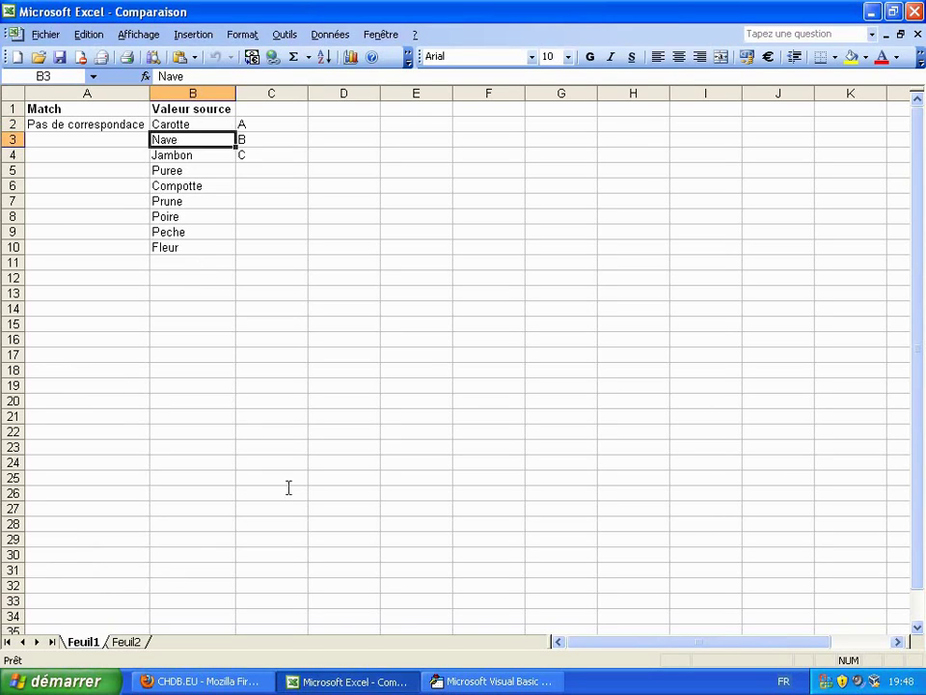
pyautogui.click(473, 681)
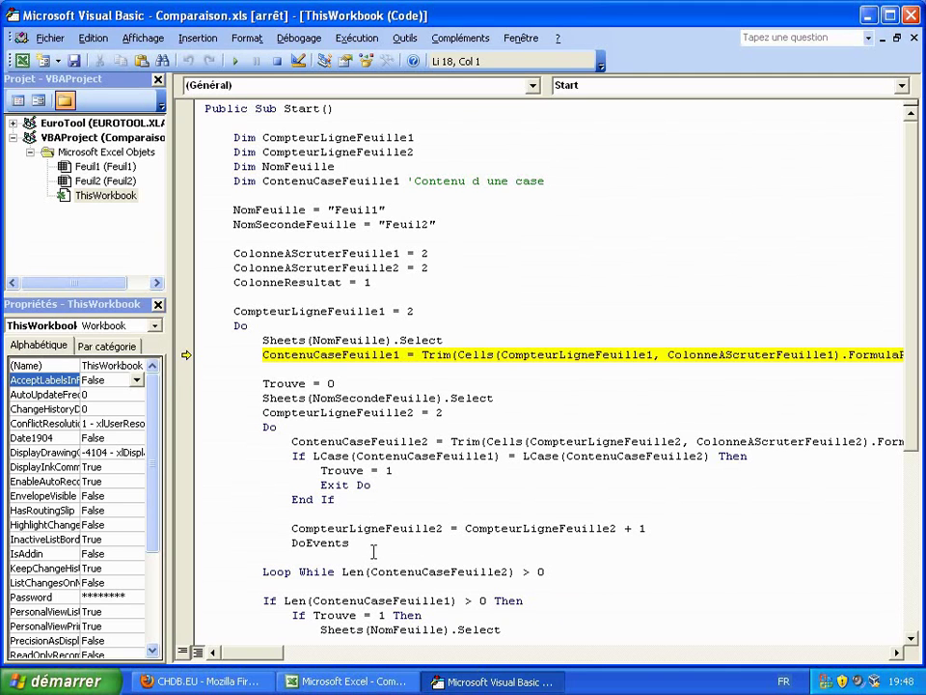
# - Step the macro to the Do line of the inner loop and bring up Excel with Alt+F11
pyautogui.press('F8')
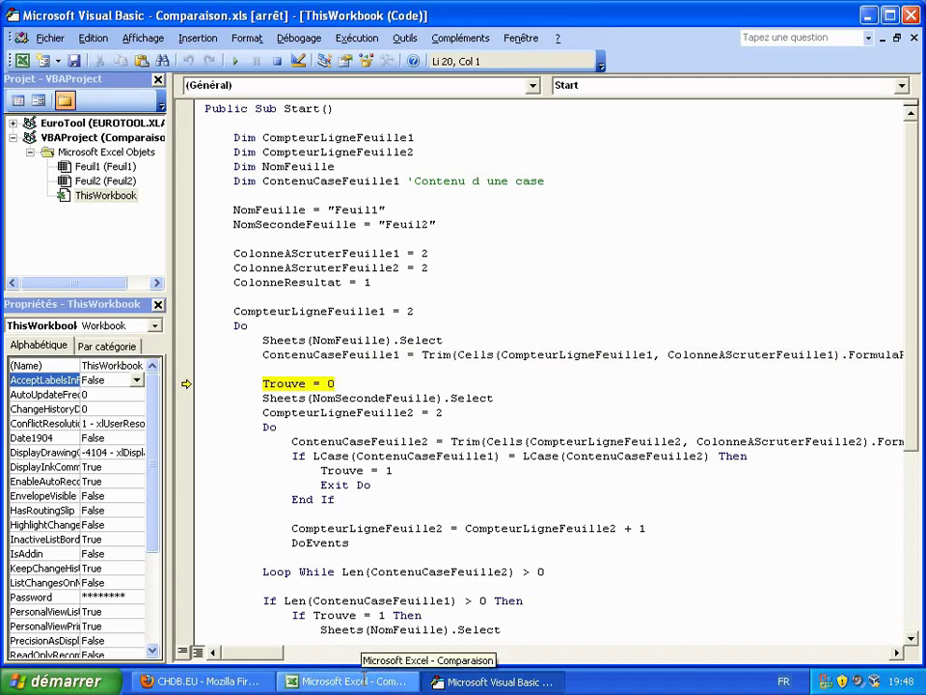
pyautogui.click(347, 681)
pyautogui.click(488, 681)
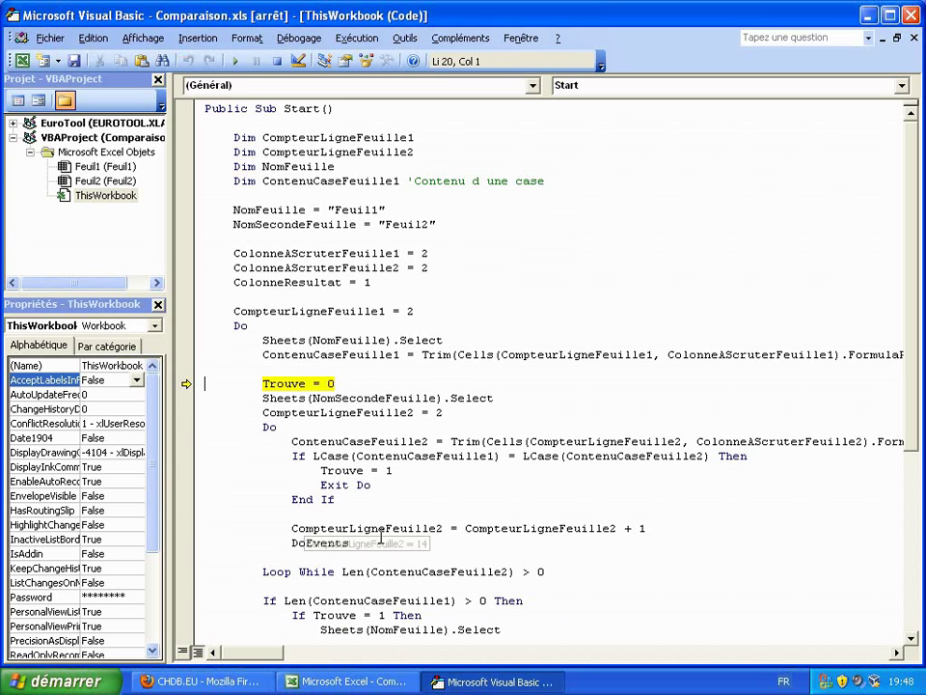
pyautogui.press('F8')
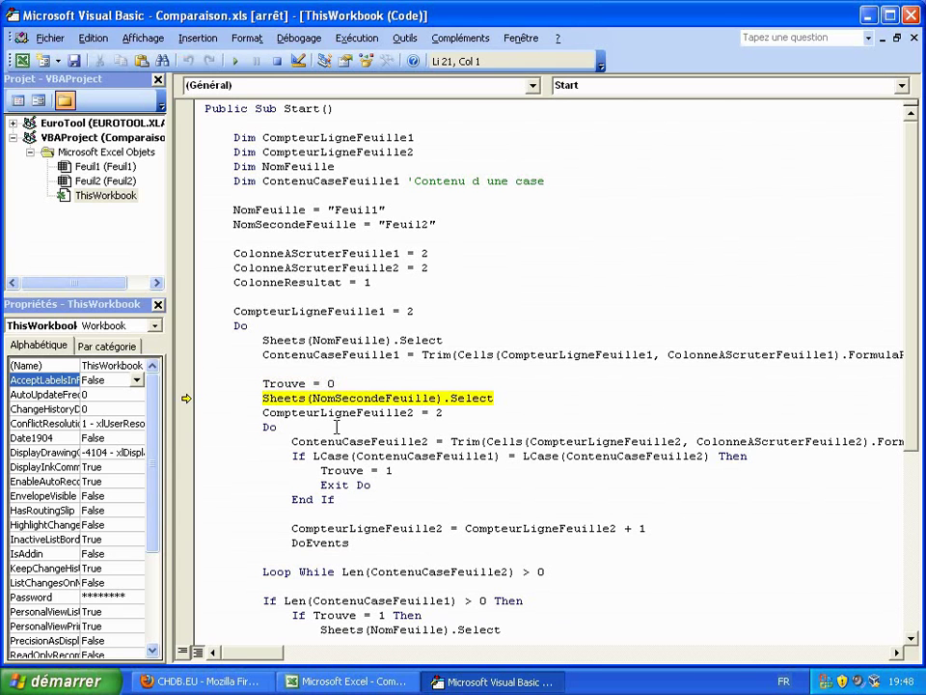
pyautogui.moveTo(387, 352)
pyautogui.moveTo(552, 357)
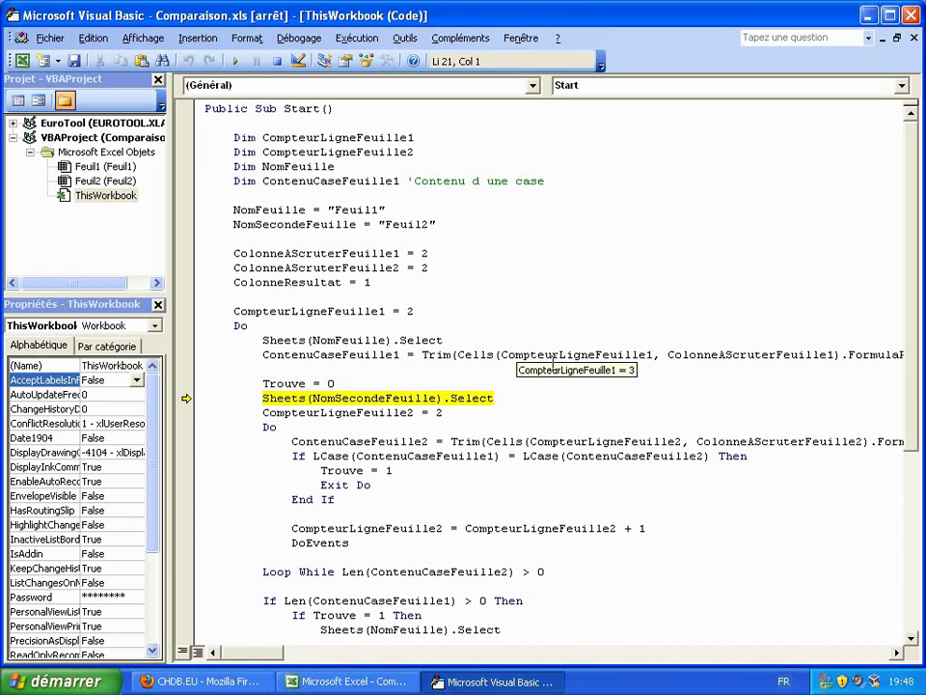
pyautogui.press('F8')
pyautogui.press('F8')
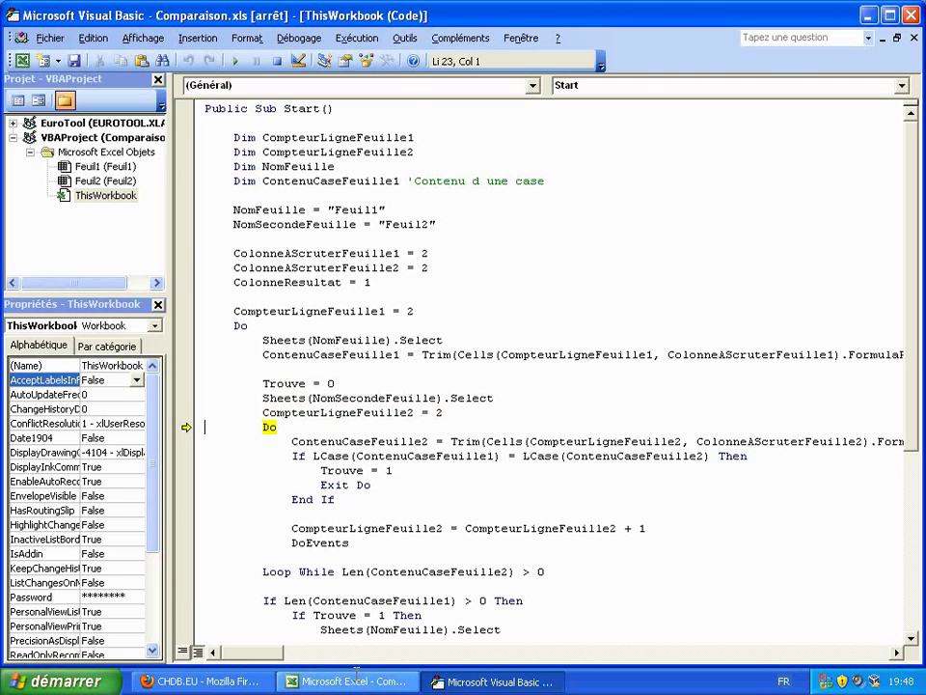
pyautogui.hotkey('alt', 'F11')
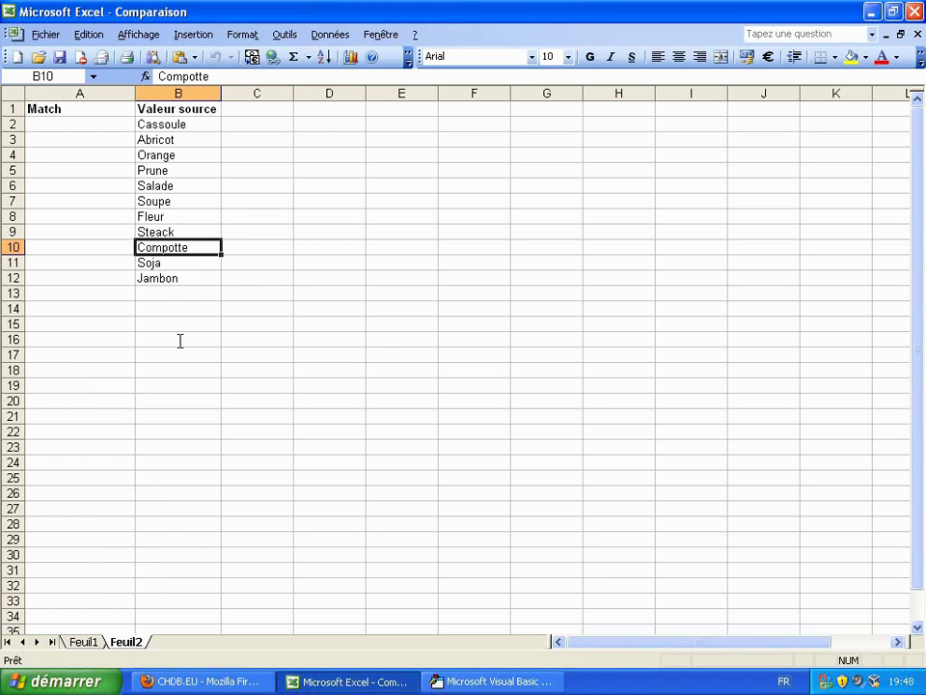
# - Compare the Feuil1 and Feuil2 lists, then breakpoint the If Len(ContenuCaseFeuille1) > 0 Then line
pyautogui.click(487, 681)
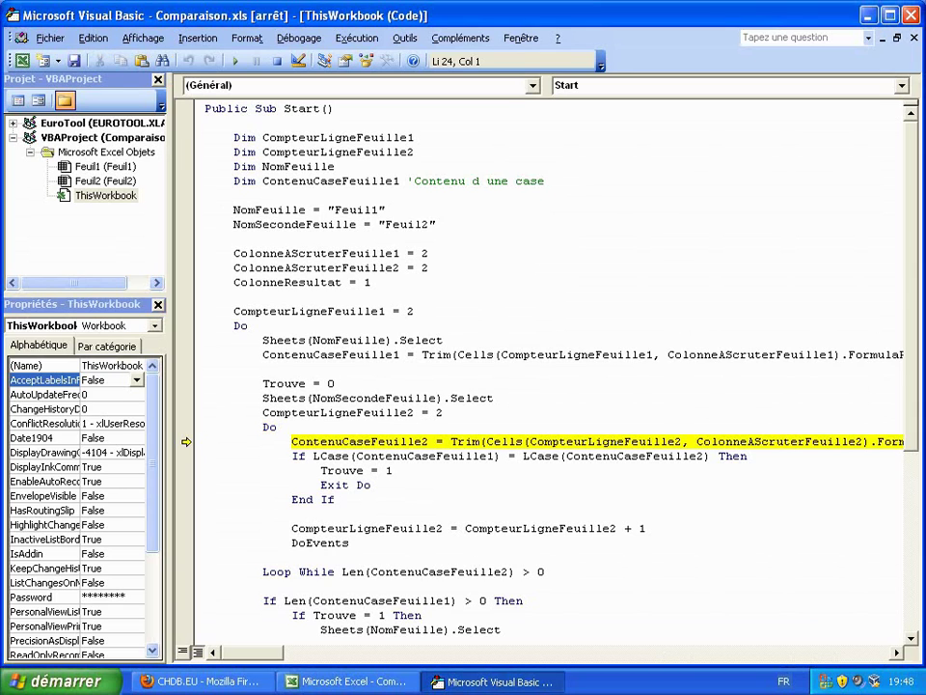
pyautogui.click(328, 681)
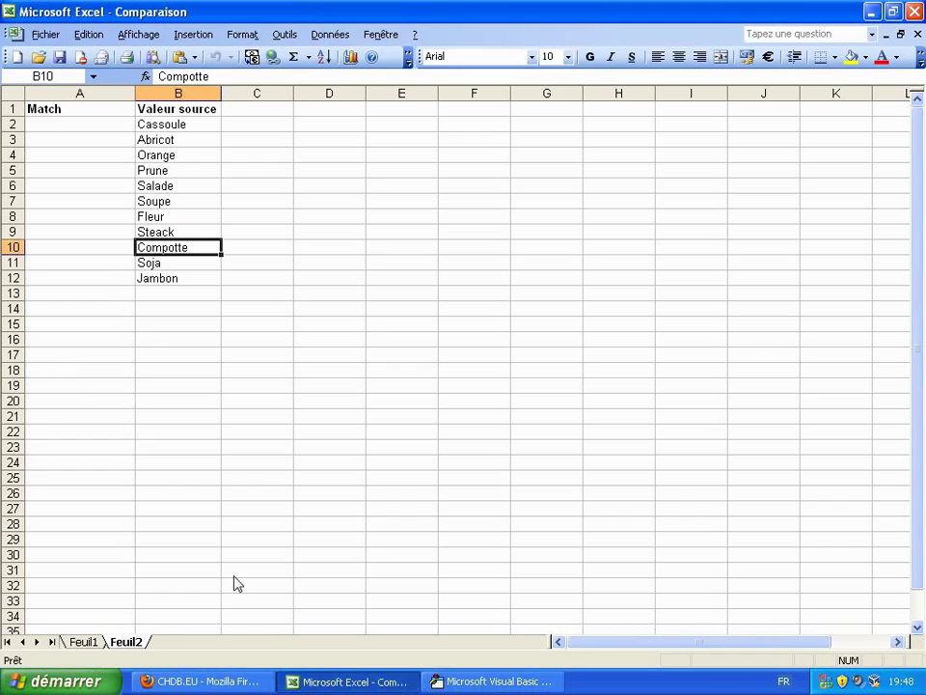
pyautogui.click(77, 643)
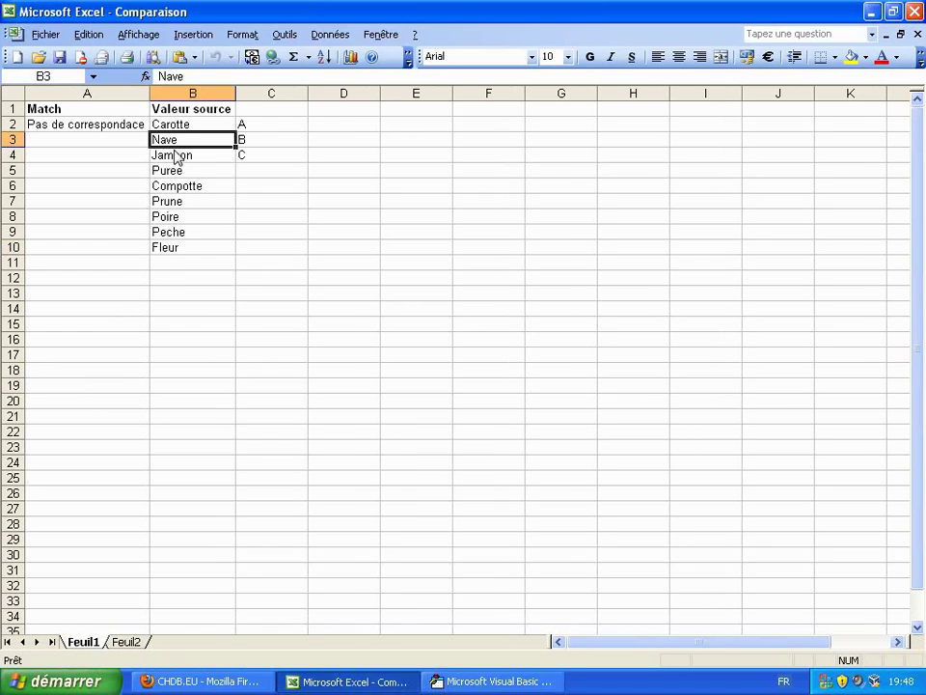
pyautogui.click(128, 643)
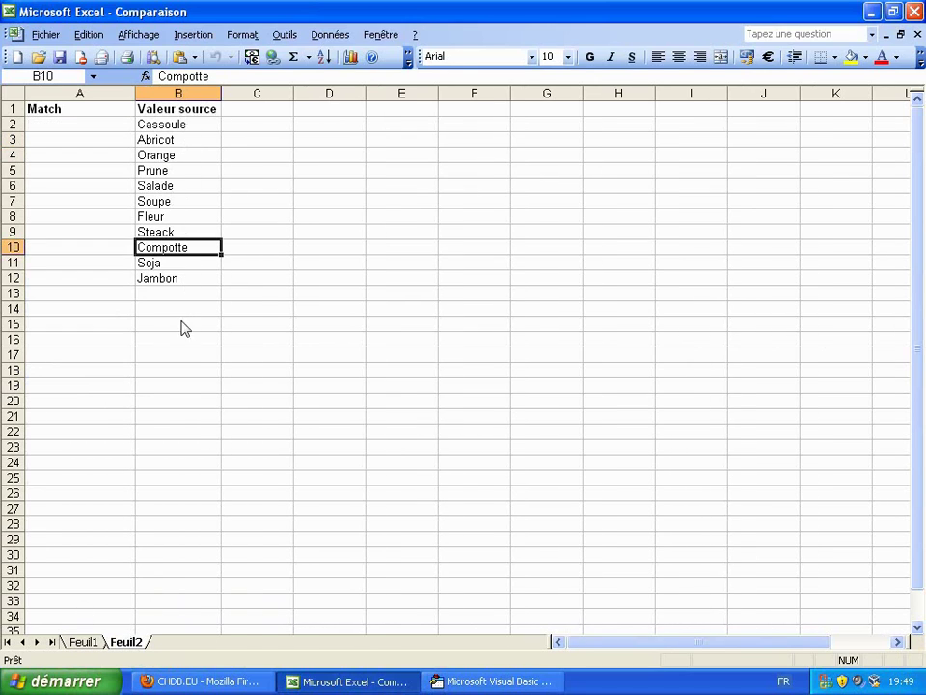
pyautogui.click(468, 681)
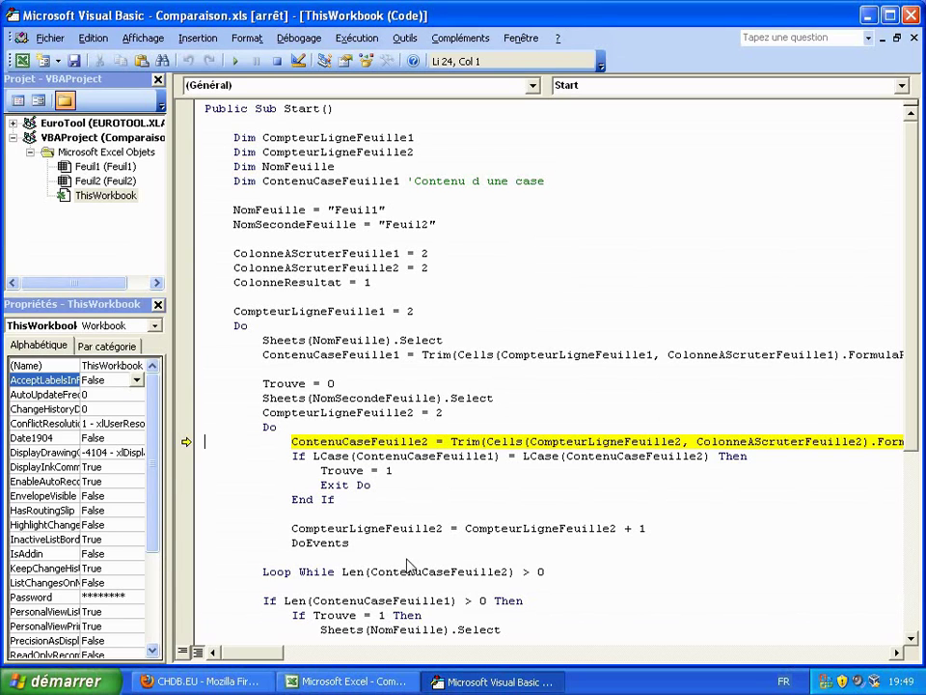
pyautogui.click(184, 600)
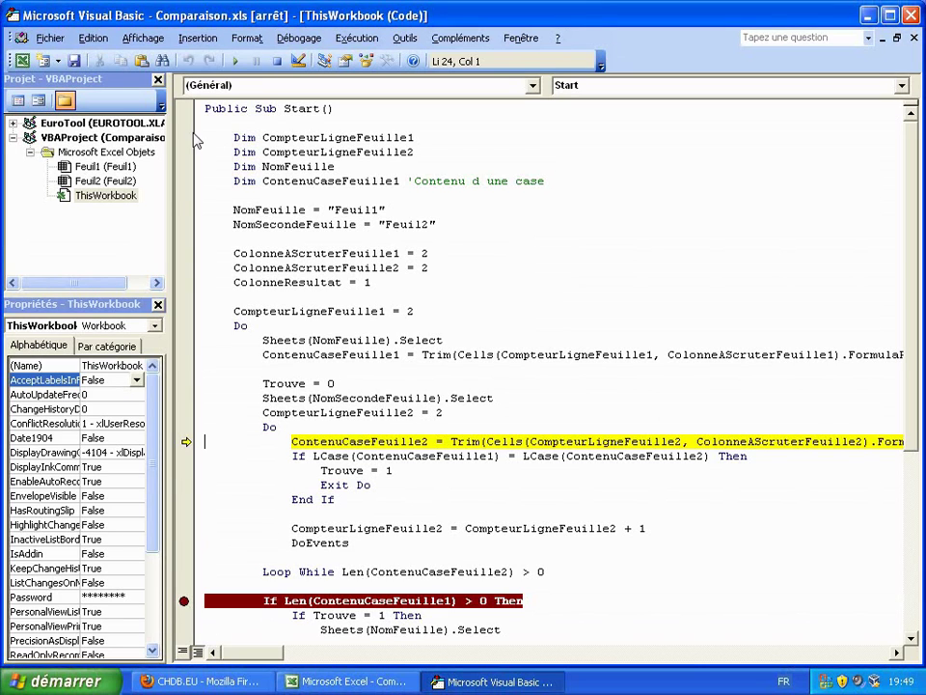
# - Run to the If Len breakpoint, clear it, and continue to a new Sheets(NomFeuille).Select breakpoint
pyautogui.click(238, 61)
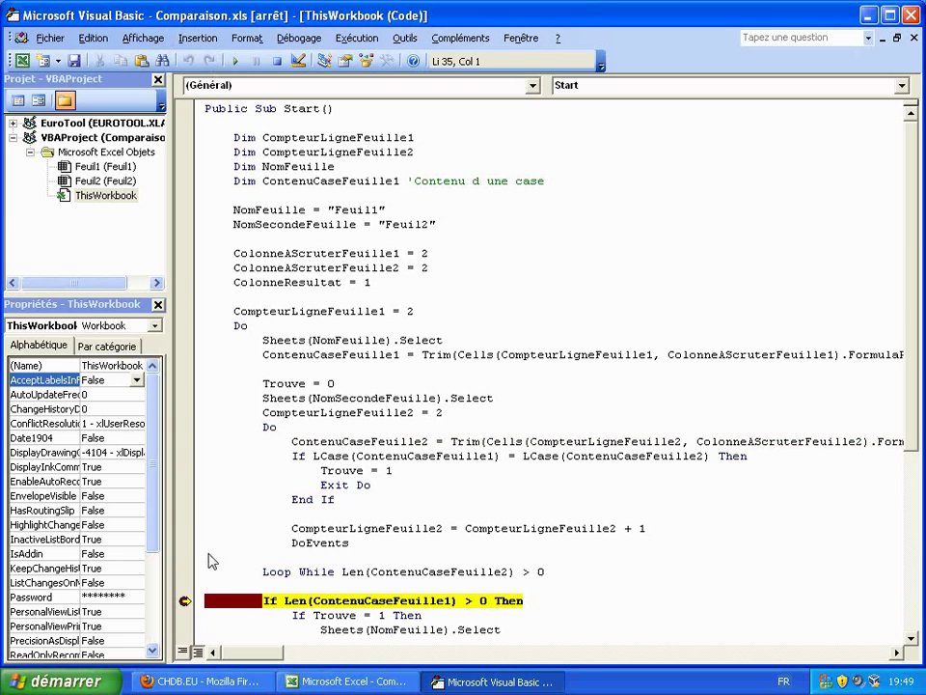
pyautogui.click(185, 601)
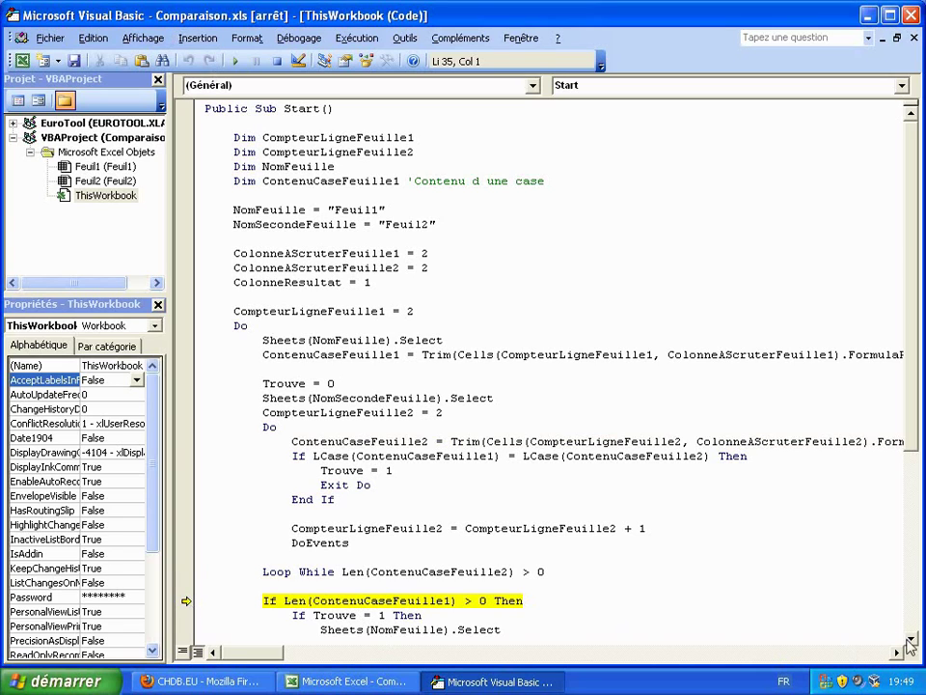
pyautogui.scroll(-2, 687, 483)
pyautogui.moveTo(286, 316)
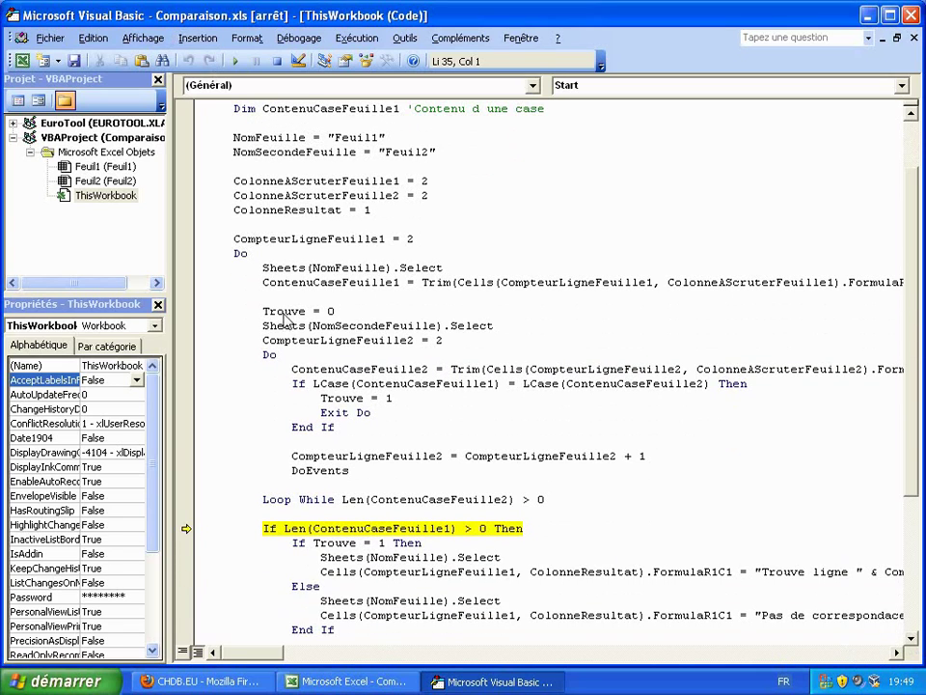
pyautogui.click(912, 638)
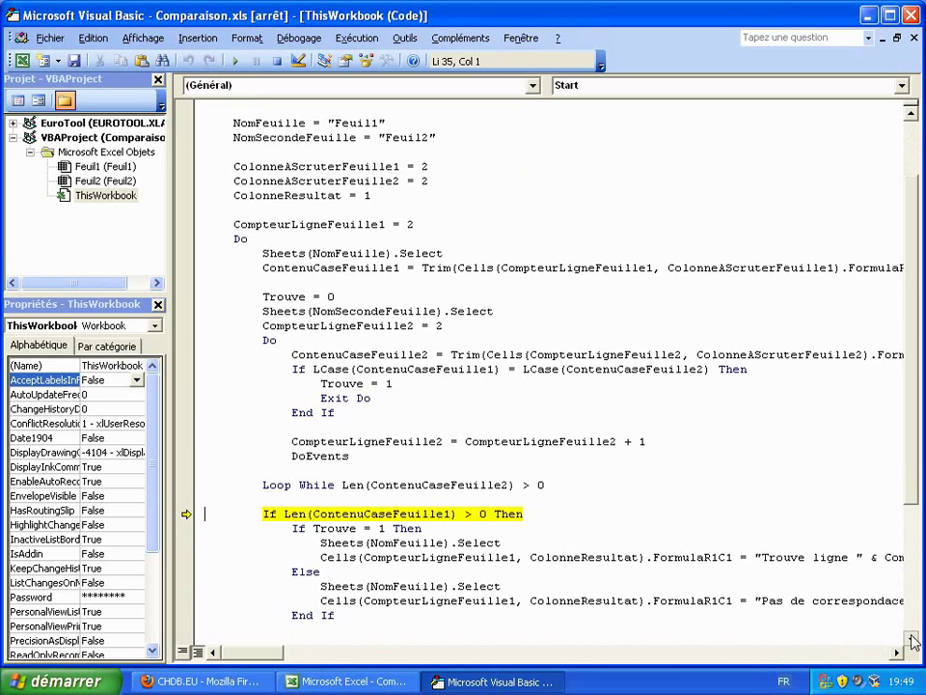
pyautogui.click(912, 639)
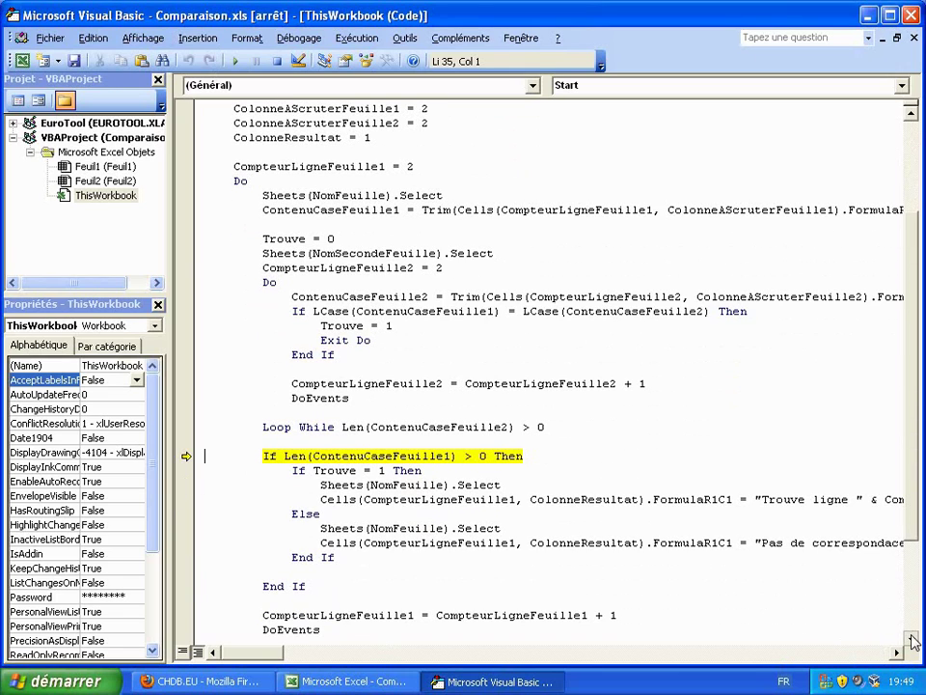
pyautogui.click(185, 196)
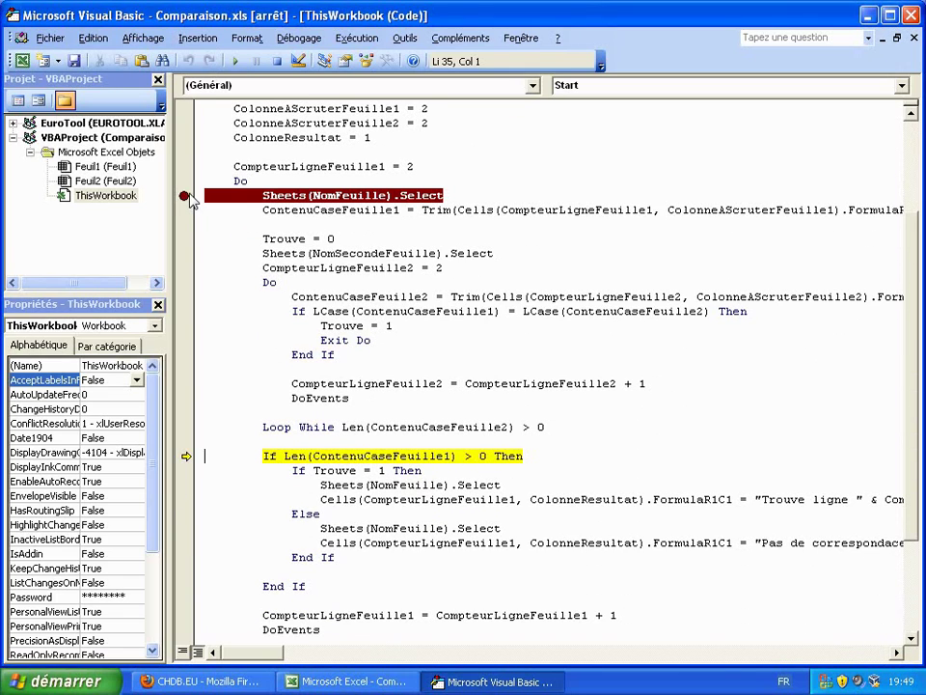
pyautogui.click(233, 61)
pyautogui.click(318, 680)
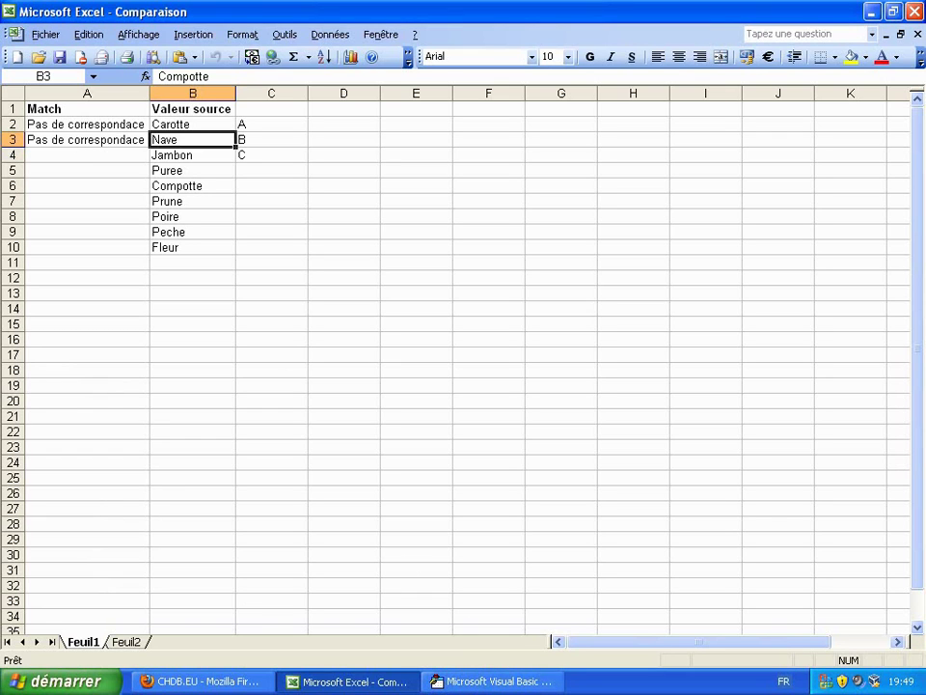
# - Clear the Sheets(NomFeuille).Select breakpoint, step once, and inspect Jambon in B4 against Feuil2
pyautogui.click(488, 678)
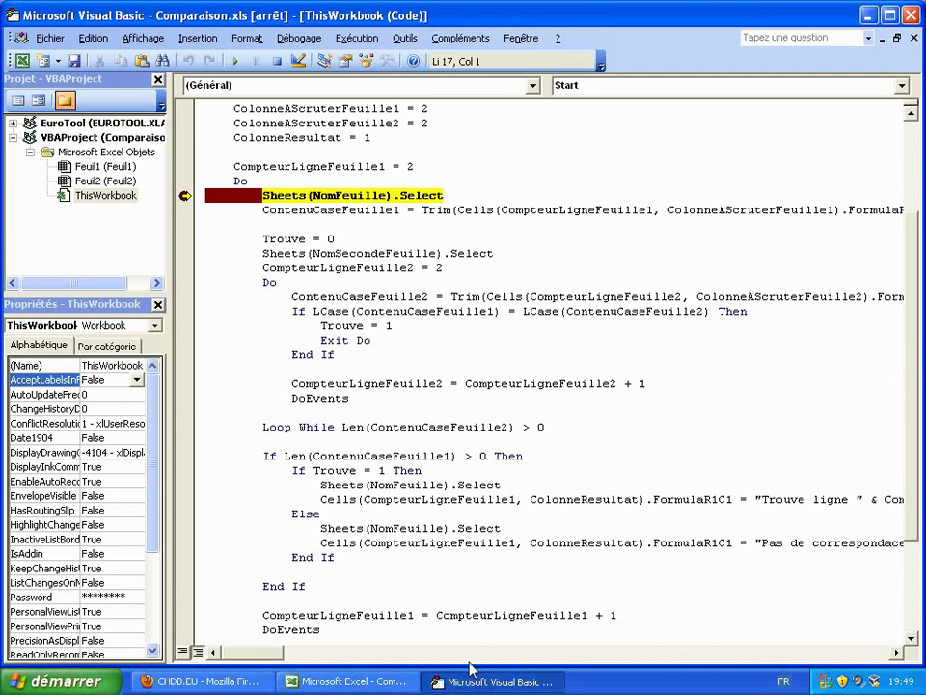
pyautogui.click(184, 196)
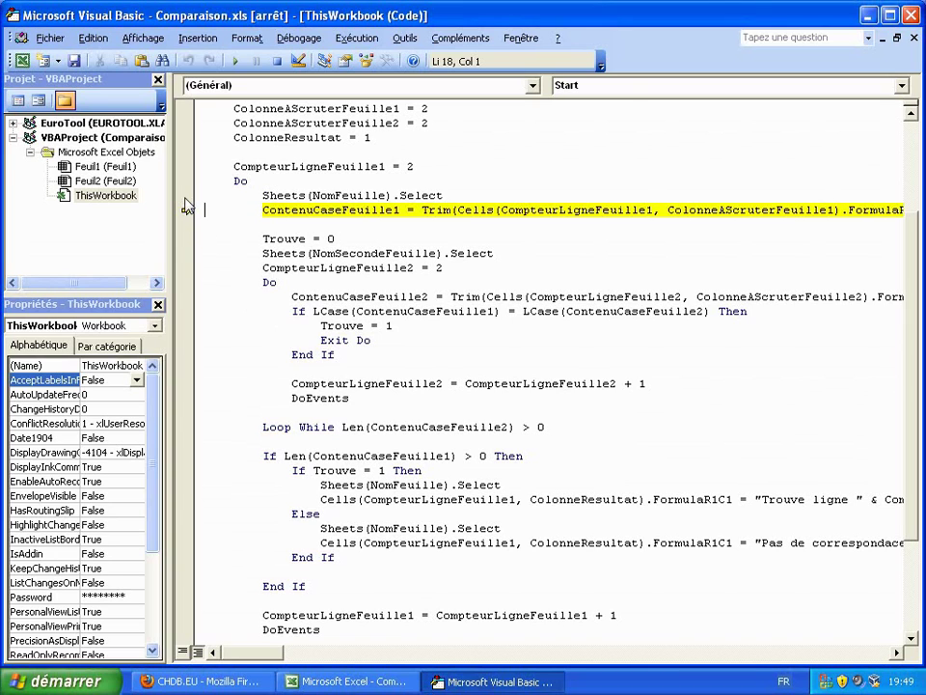
pyautogui.press('F8')
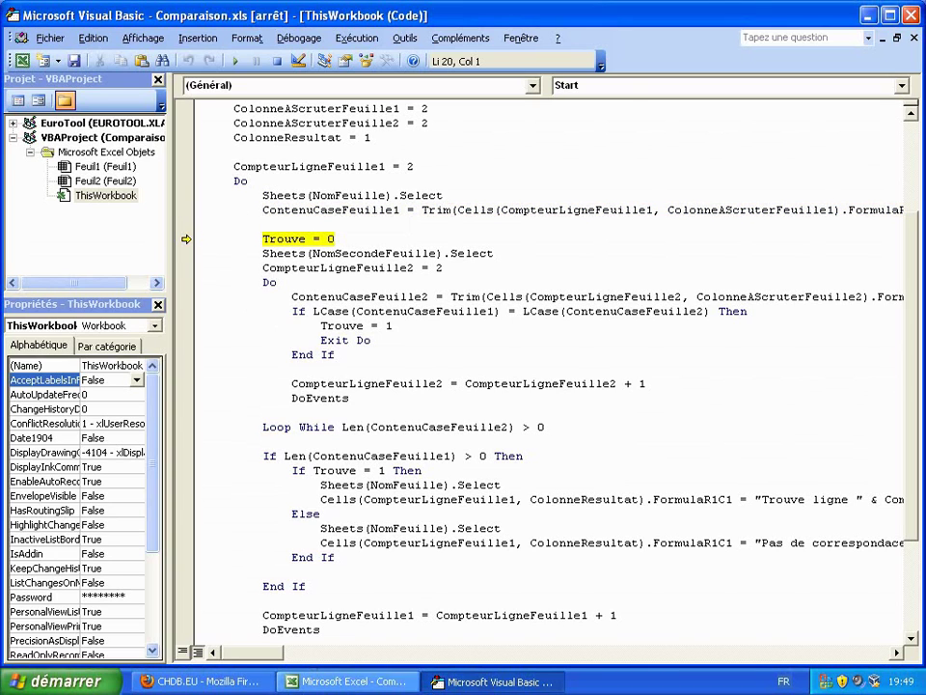
pyautogui.click(323, 681)
pyautogui.click(176, 159)
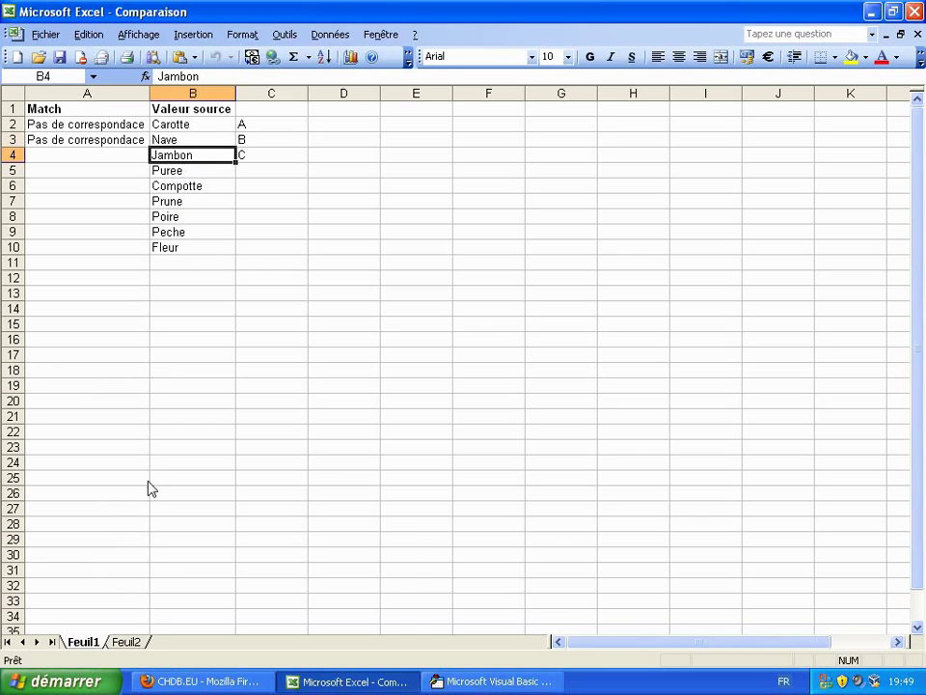
pyautogui.click(128, 642)
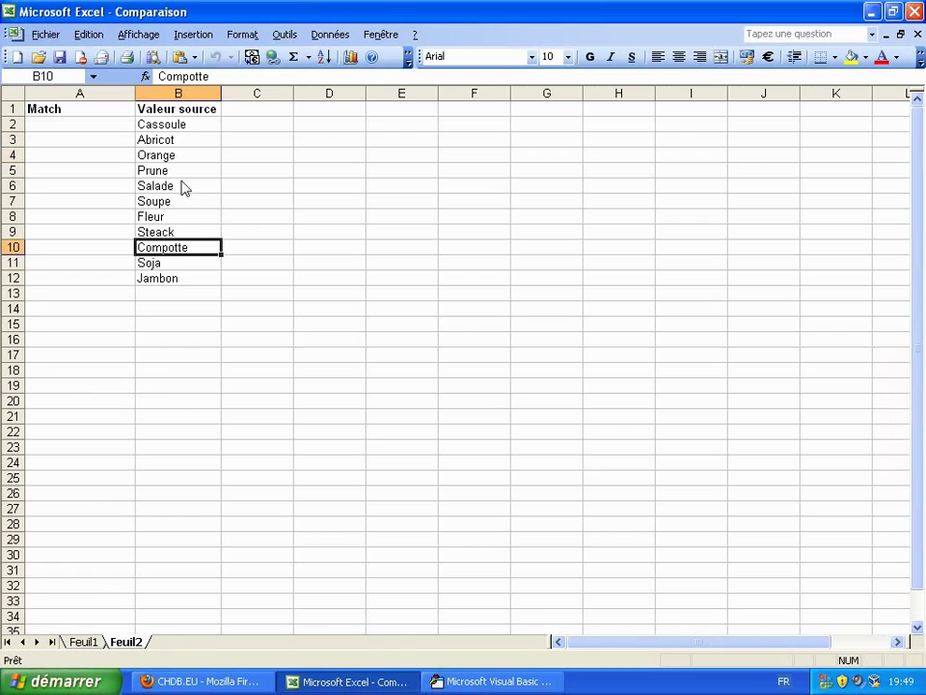
pyautogui.click(84, 641)
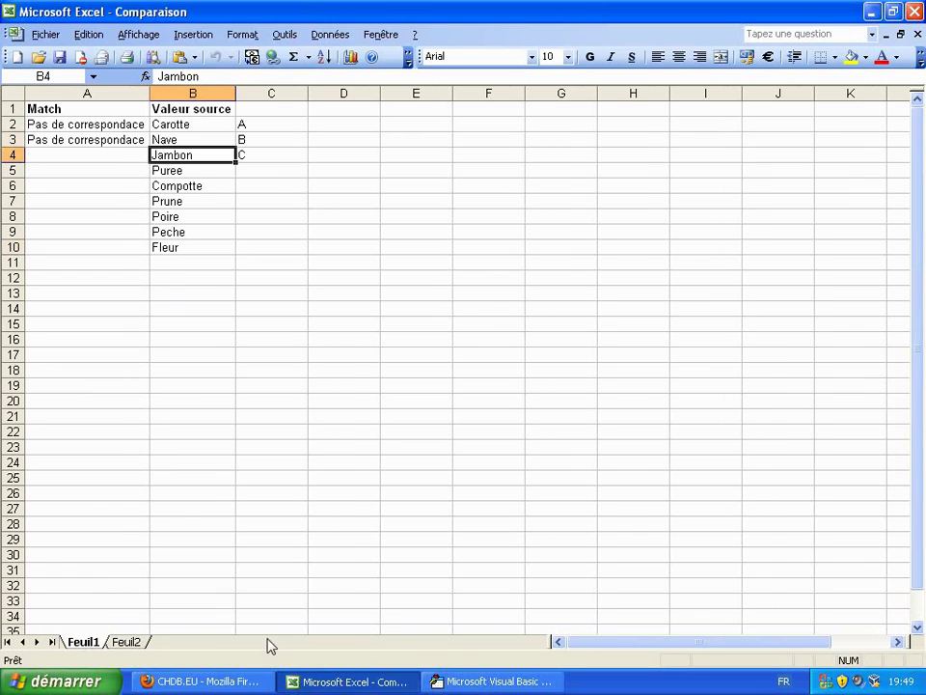
pyautogui.click(434, 682)
# - Step eight lines through the inner comparison loop, then breakpoint the If Len line
pyautogui.press('F8')
pyautogui.press('F8')
pyautogui.press('F8')
pyautogui.press('F8')
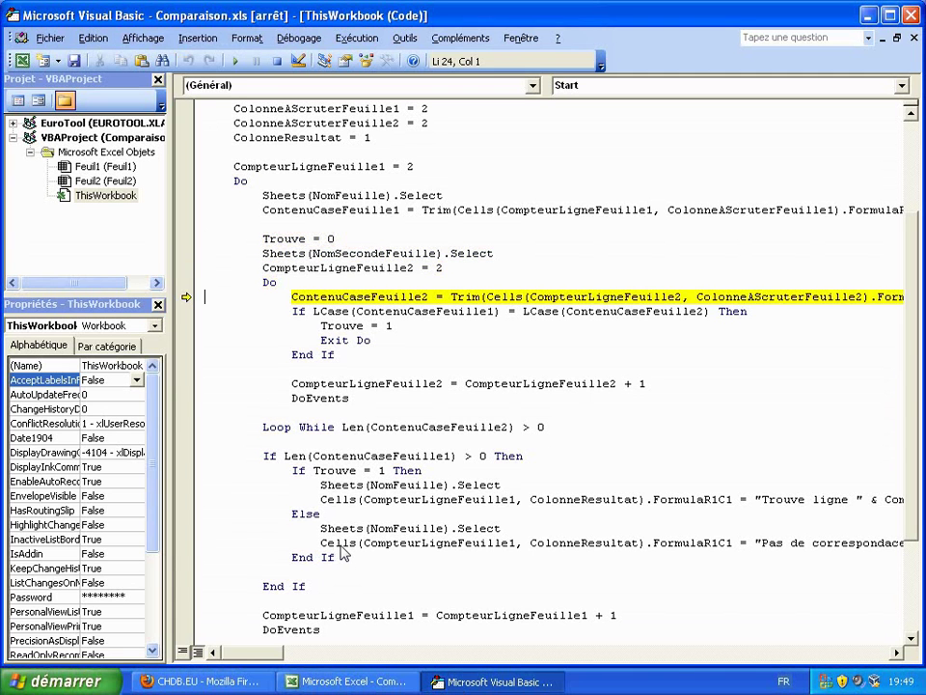
pyautogui.press('F8')
pyautogui.press('F8')
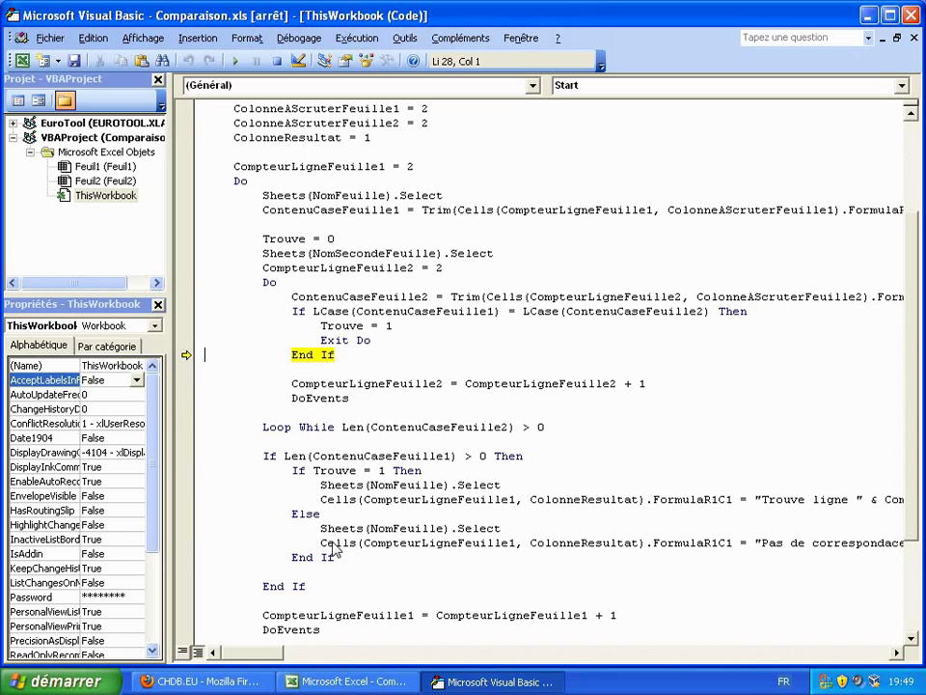
pyautogui.press('F8')
pyautogui.press('F8')
pyautogui.press('F8')
pyautogui.press('F8')
pyautogui.press('F8')
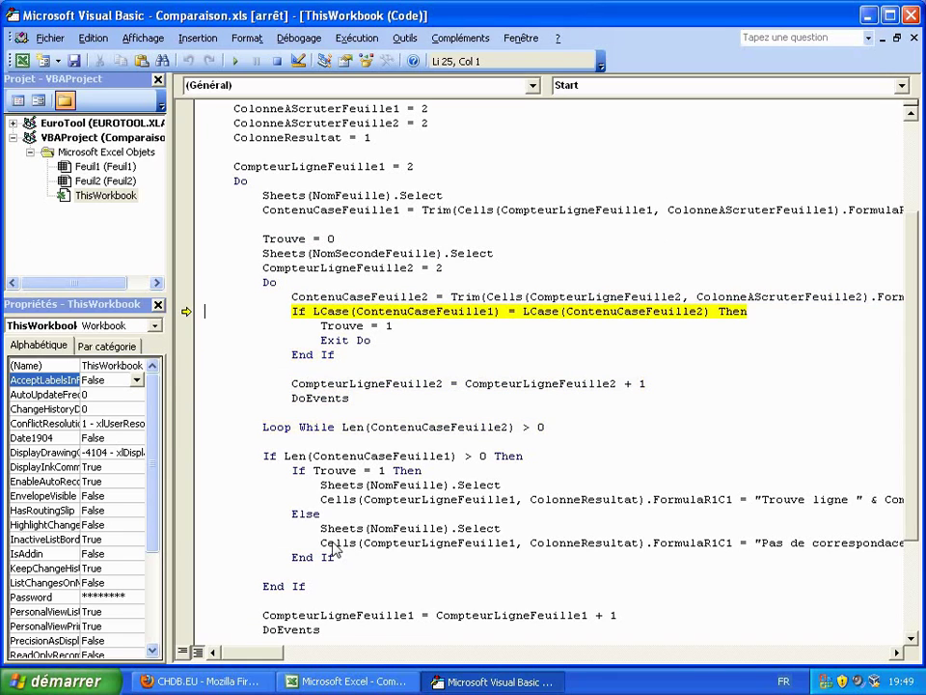
pyautogui.press('F8')
pyautogui.press('F8')
pyautogui.press('F8')
pyautogui.press('F8')
pyautogui.press('F8')
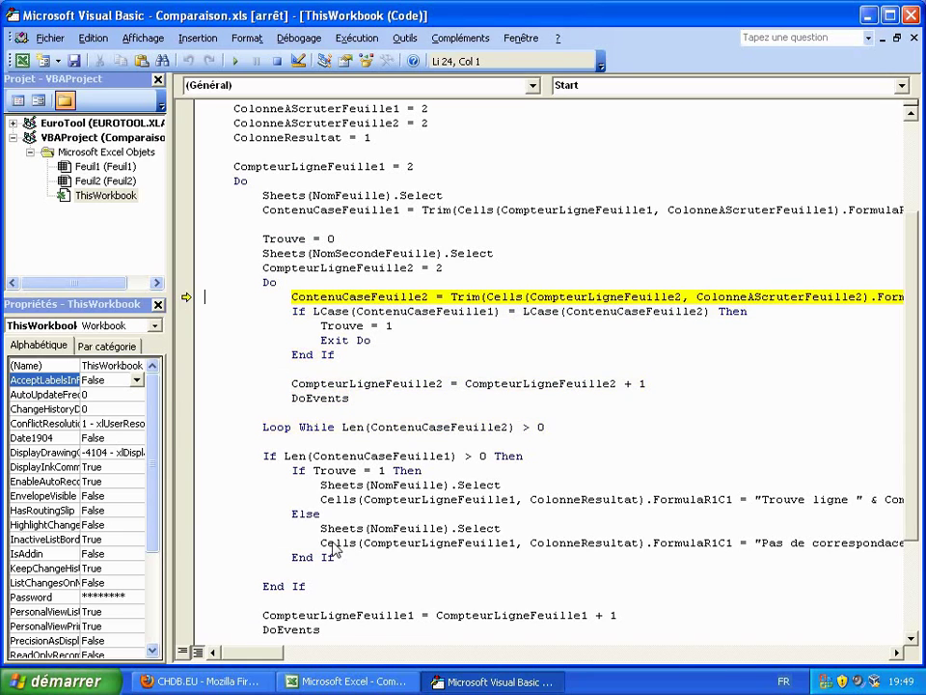
pyautogui.press('F8')
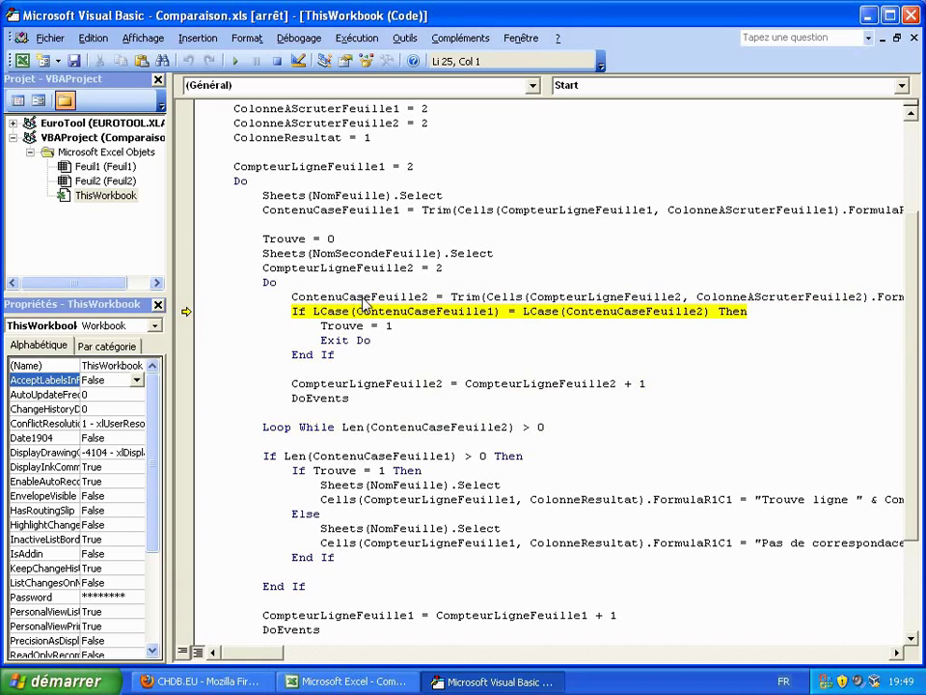
pyautogui.press('F8')
pyautogui.press('F8')
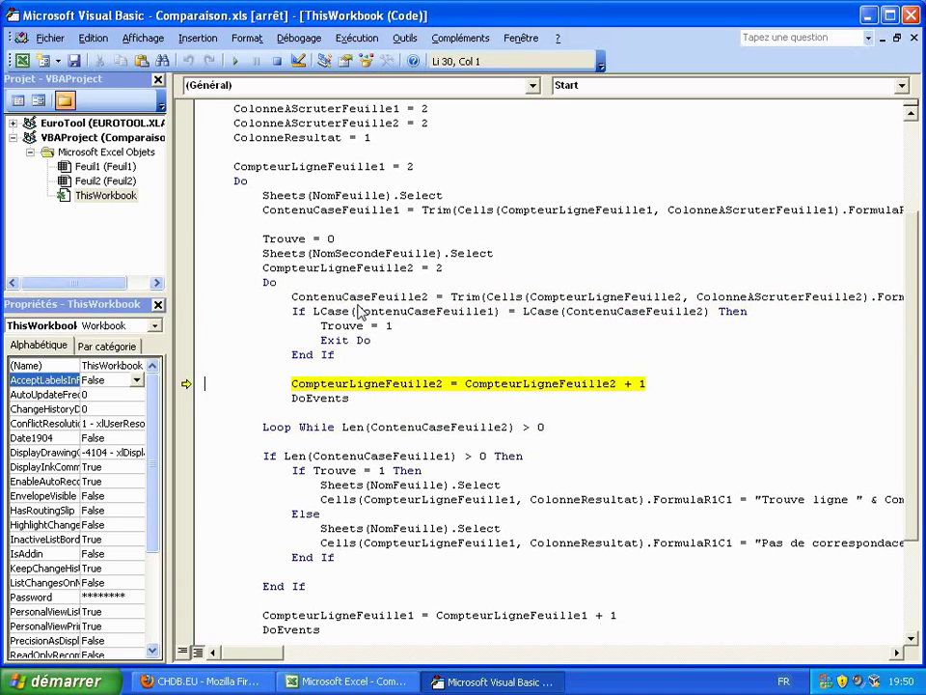
pyautogui.press('F8')
pyautogui.press('F8')
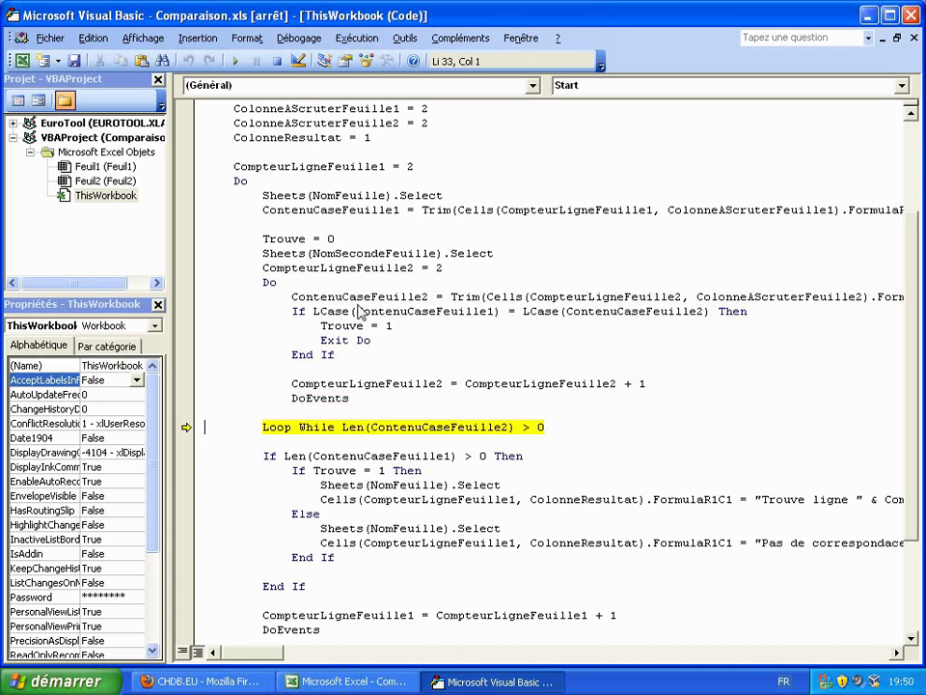
pyautogui.press('F8')
pyautogui.press('F8')
pyautogui.press('F8')
pyautogui.press('F8')
pyautogui.press('F8')
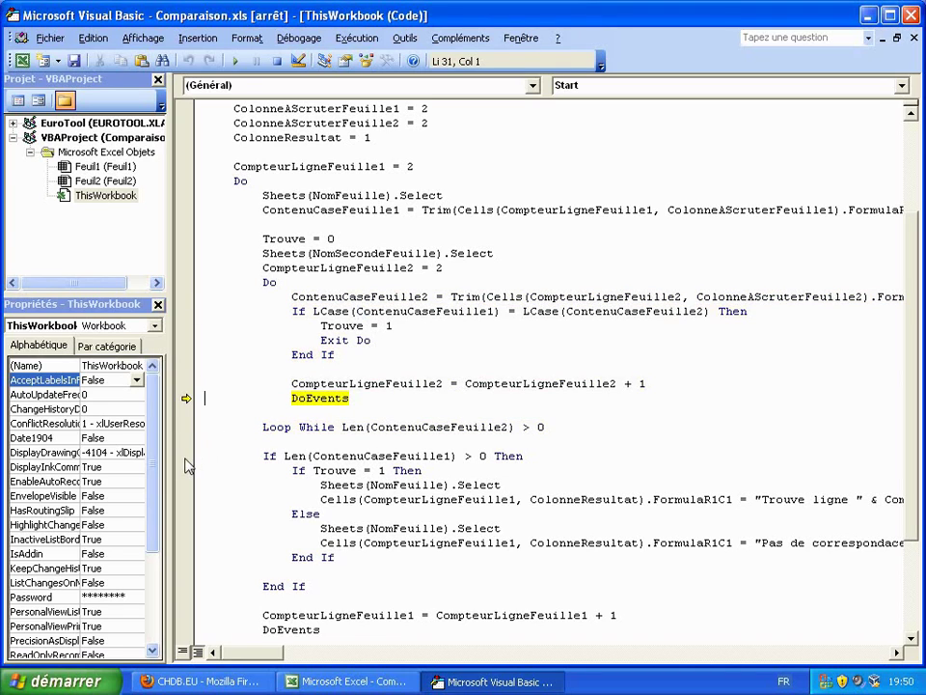
pyautogui.click(184, 455)
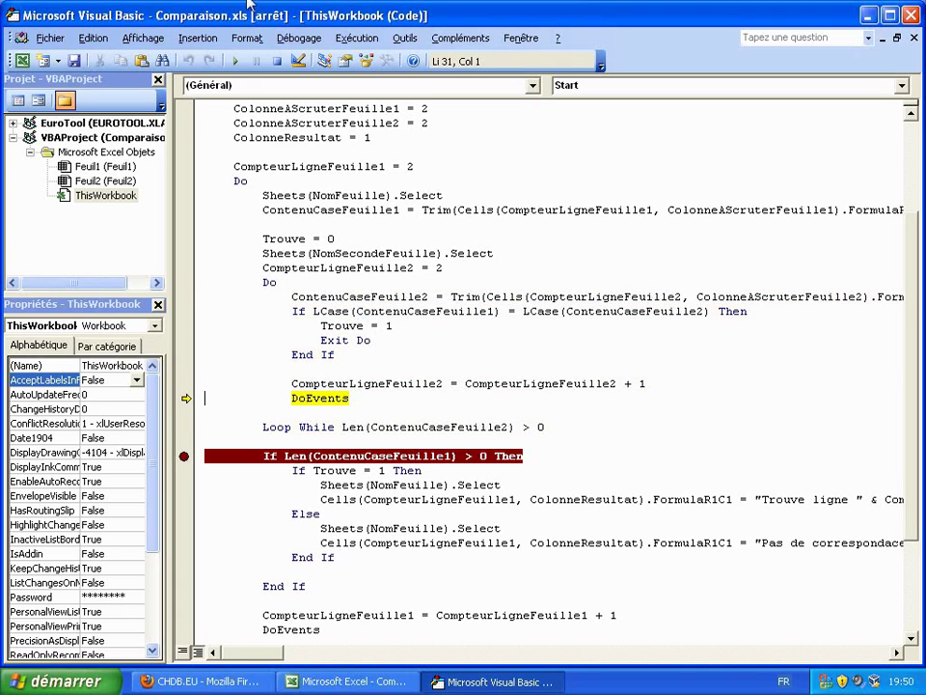
# - Run the macro to the If Len breakpoint and bring up Excel showing Feuil2
pyautogui.click(237, 64)
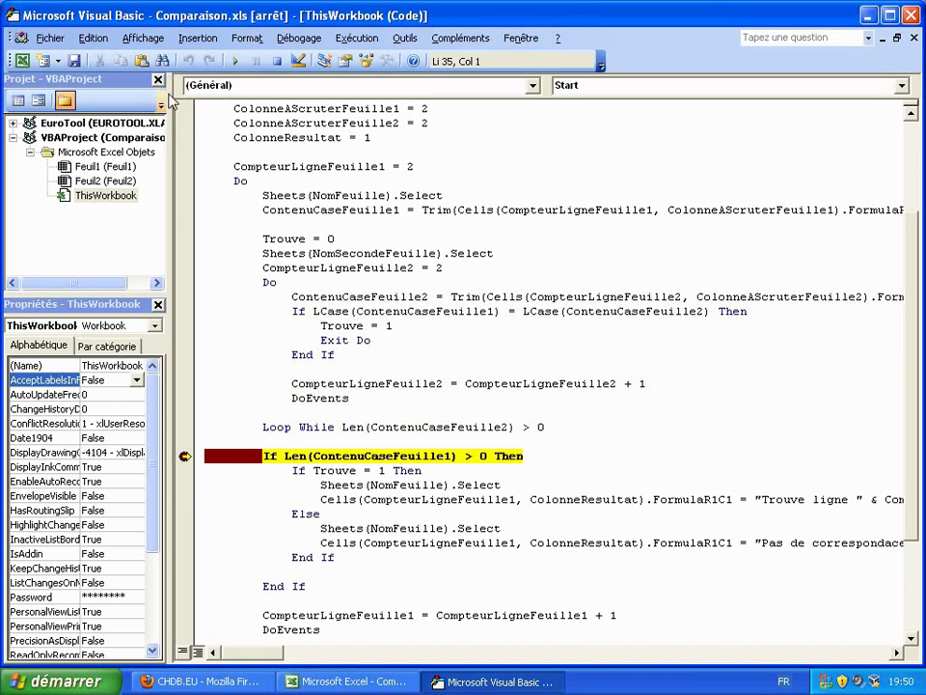
pyautogui.click(357, 679)
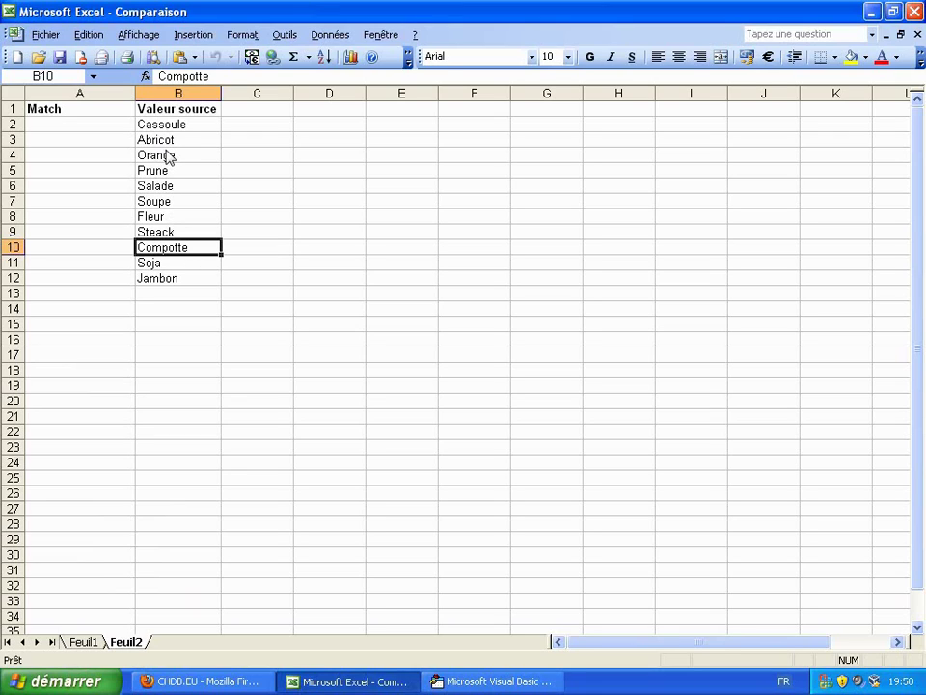
# - Glance at Feuil1 and Feuil2, then return to the macro holding Trouve = 1 for Jambon
pyautogui.click(83, 642)
pyautogui.click(131, 642)
pyautogui.click(485, 682)
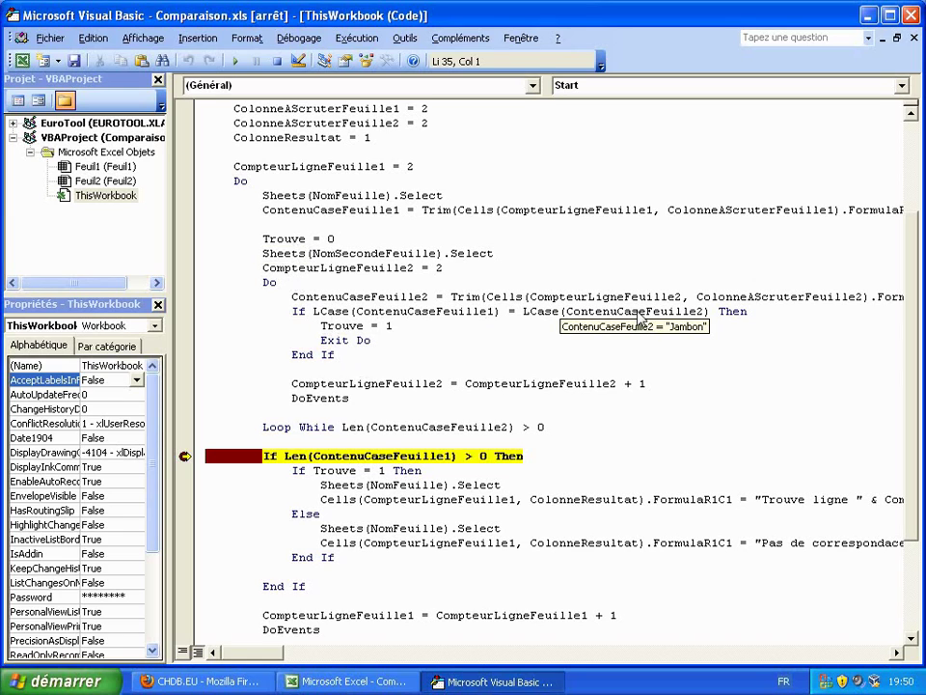
# - Step through If Trouve = 1 into the found branch up to the Cells(...) result line
pyautogui.moveTo(444, 467)
pyautogui.press('F8')
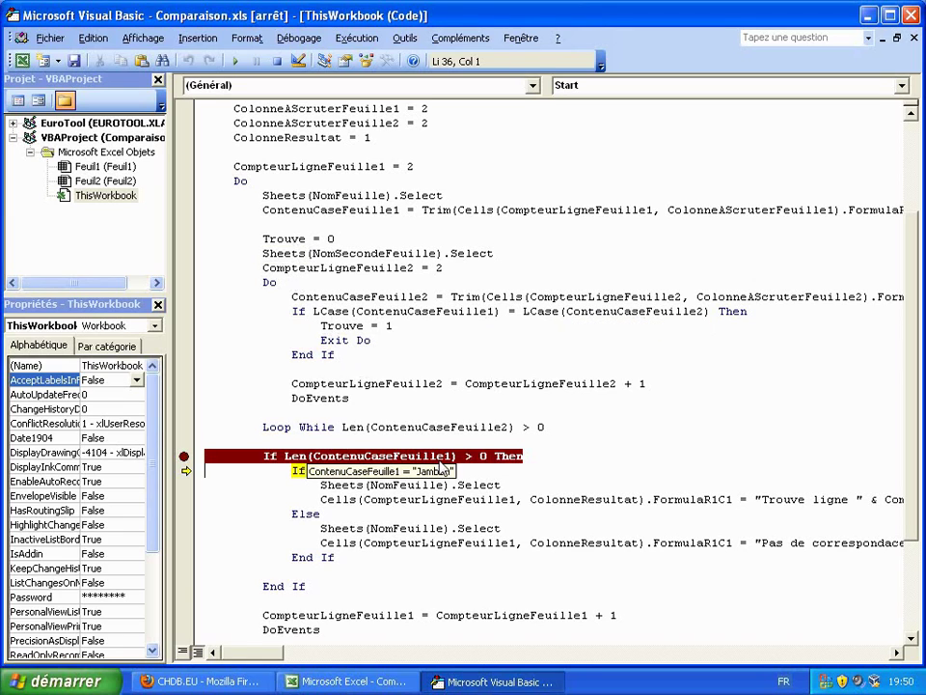
pyautogui.press('F8')
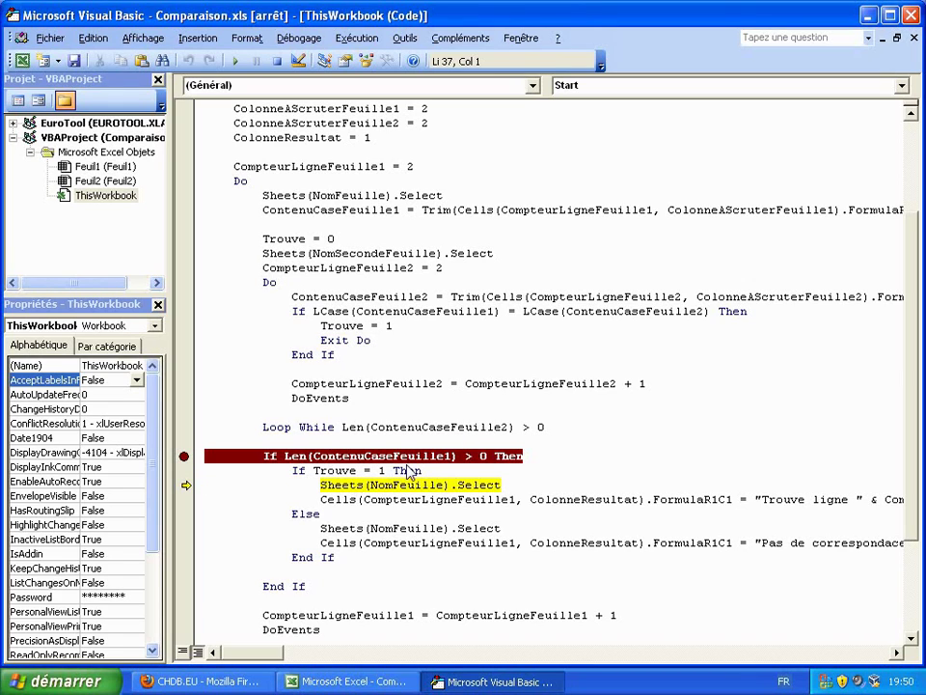
pyautogui.press('F8')
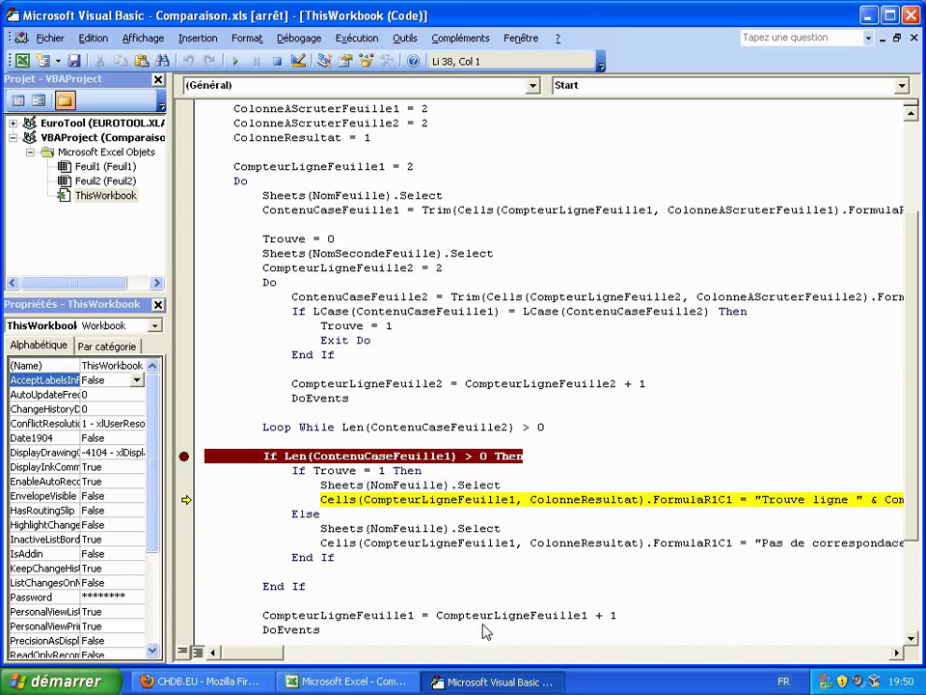
pyautogui.moveTo(272, 661); pyautogui.dragTo(265, 669)
pyautogui.moveTo(252, 653)
pyautogui.mouseDown()
pyautogui.moveTo(266, 654)
pyautogui.moveTo(228, 655)
pyautogui.mouseUp()
pyautogui.moveTo(558, 396)
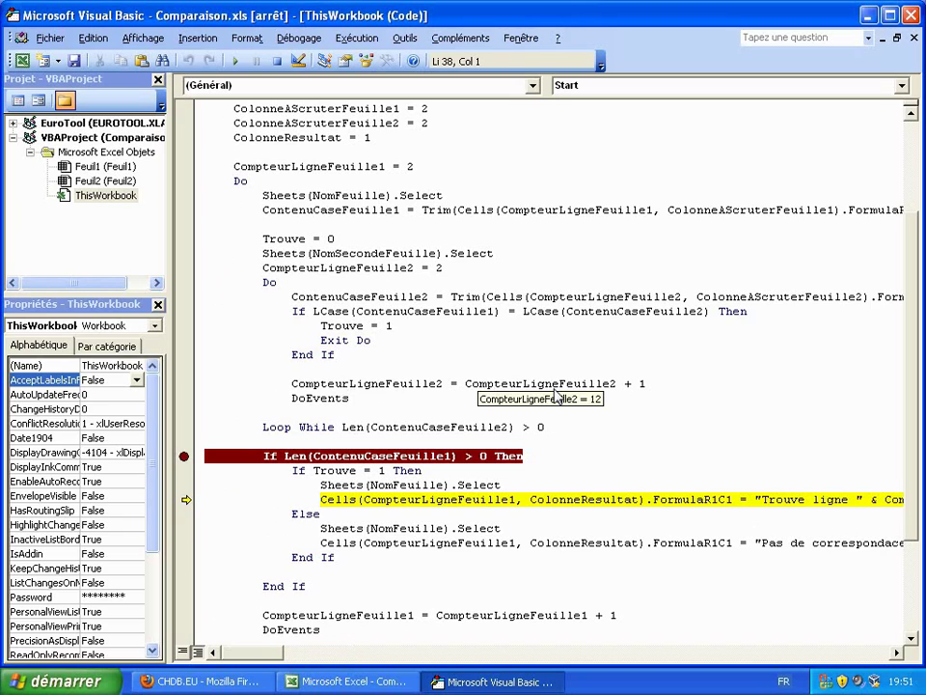
pyautogui.moveTo(369, 389)
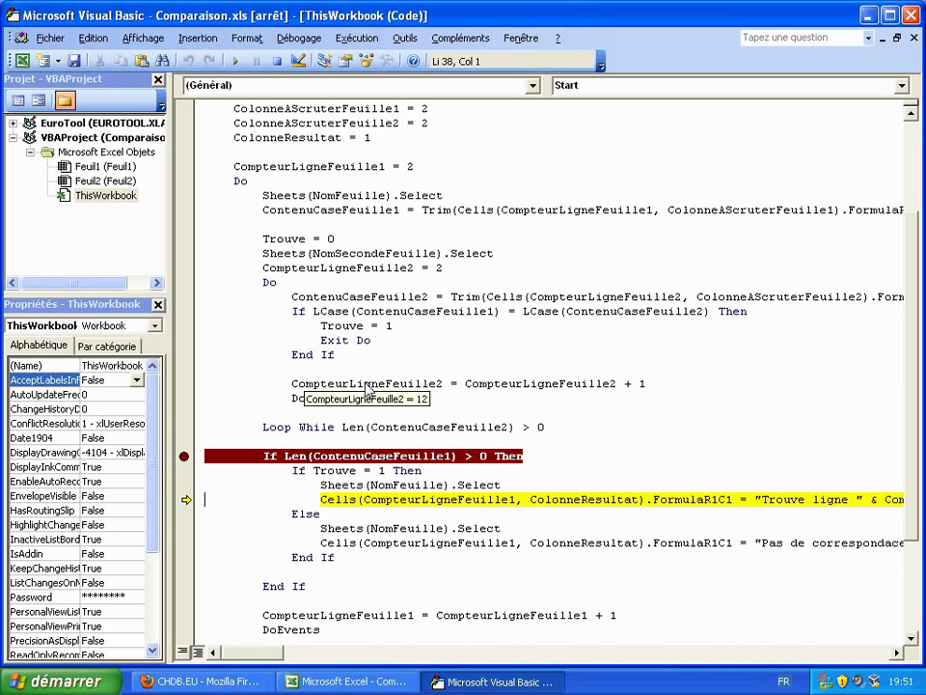
# - Confirm Jambon in Feuil2 cell B12, then execute the 'Trouve ligne' write
pyautogui.click(333, 682)
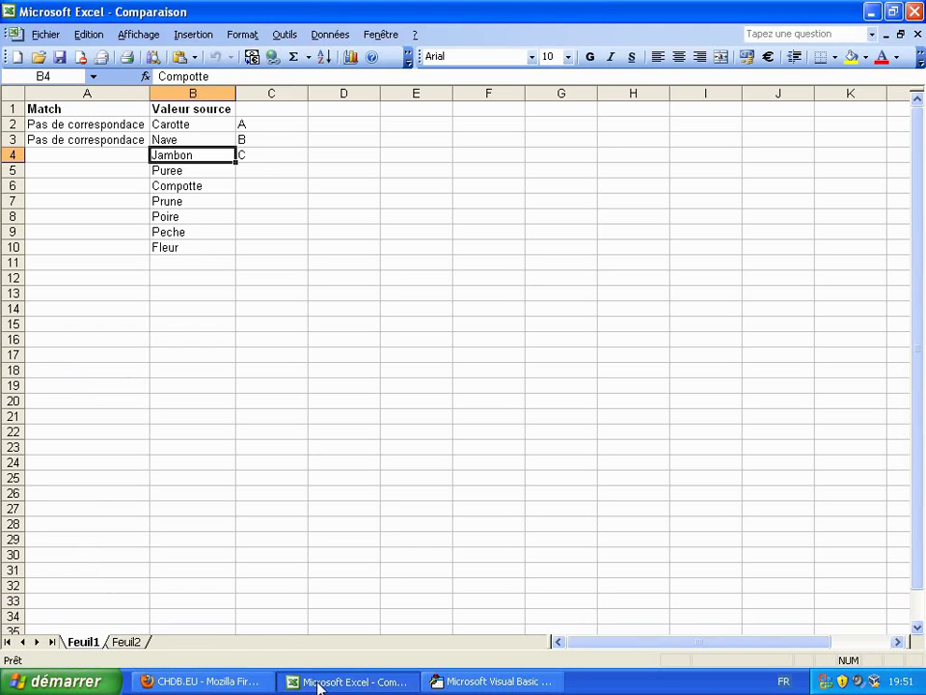
pyautogui.click(126, 643)
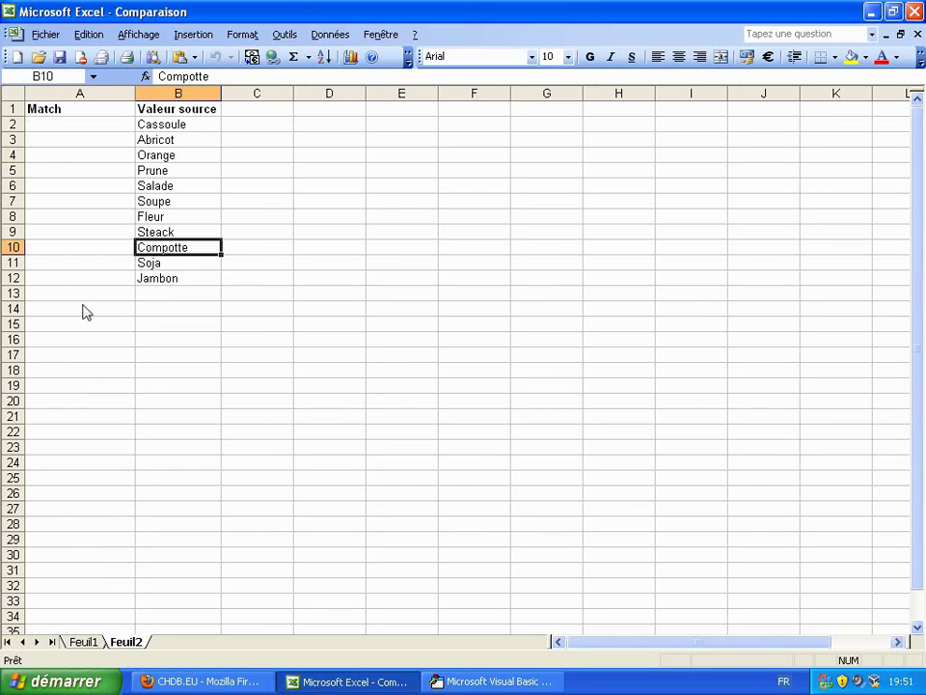
pyautogui.click(160, 282)
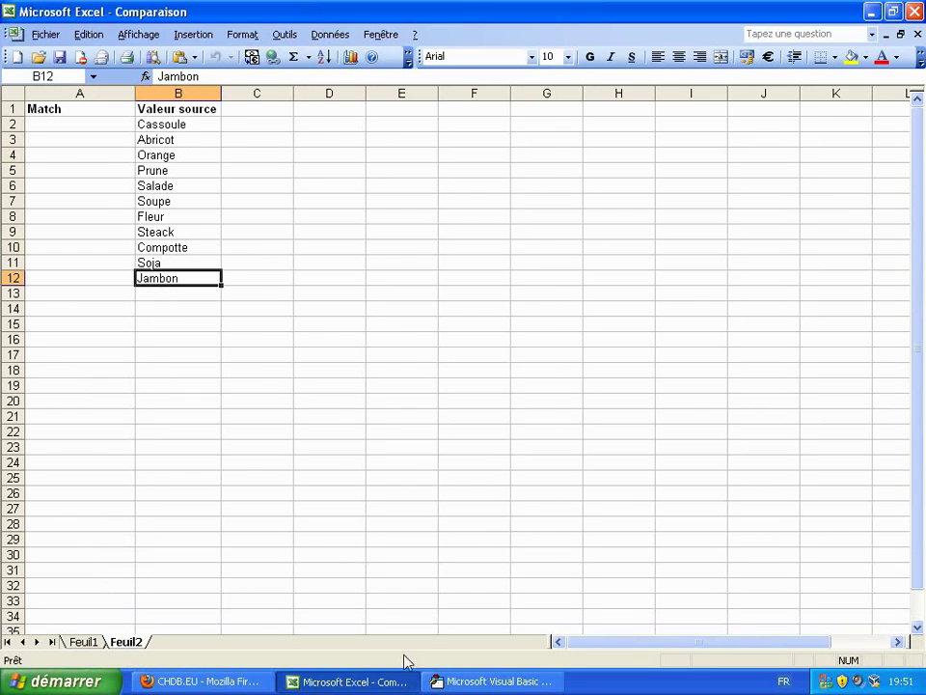
pyautogui.click(479, 682)
pyautogui.press('F8')
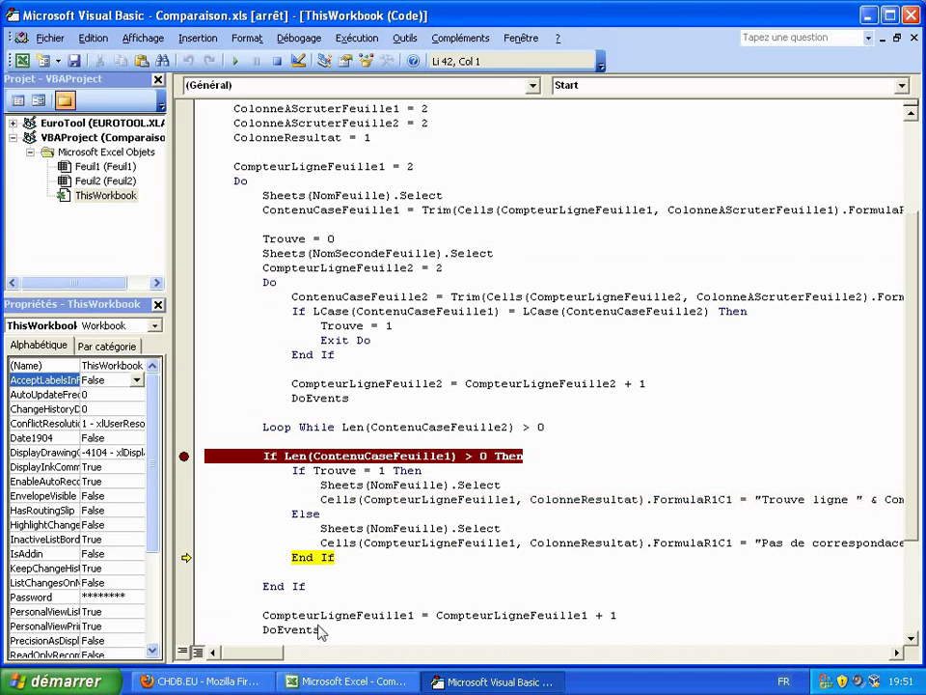
# - Step through End If, the CompteurLigneFeuille1 increment and Loop While back to Sheets(NomFeuille).Select
pyautogui.moveTo(281, 652); pyautogui.dragTo(291, 652)
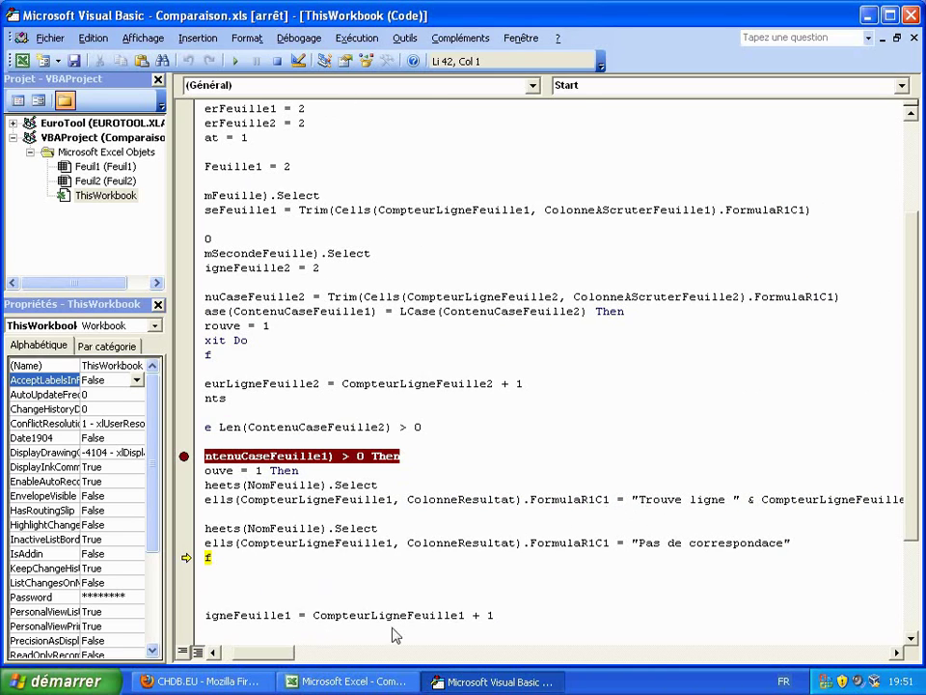
pyautogui.moveTo(276, 658); pyautogui.dragTo(262, 658)
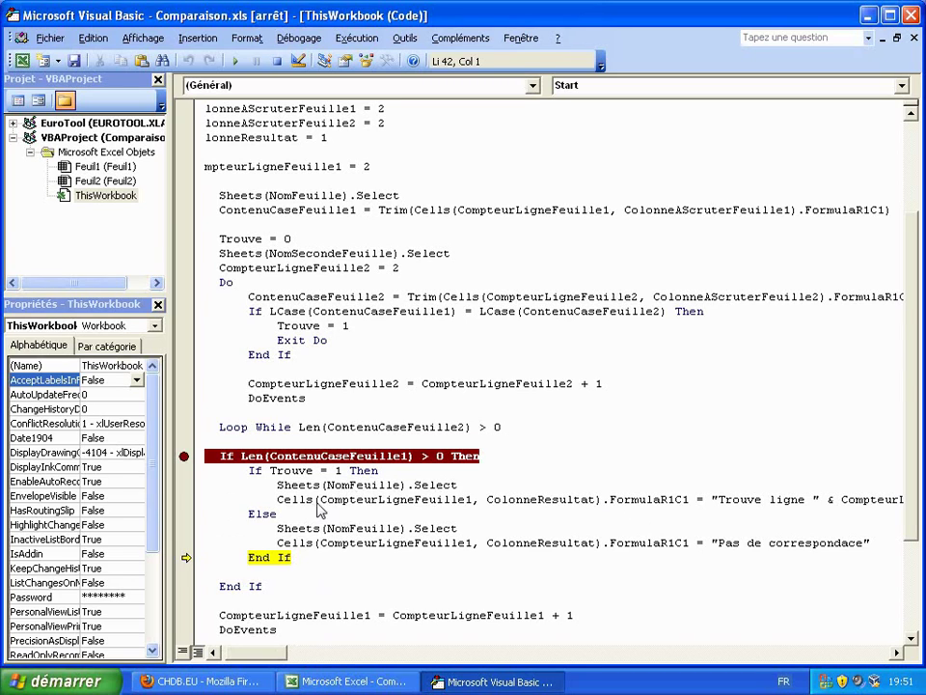
pyautogui.moveTo(374, 504)
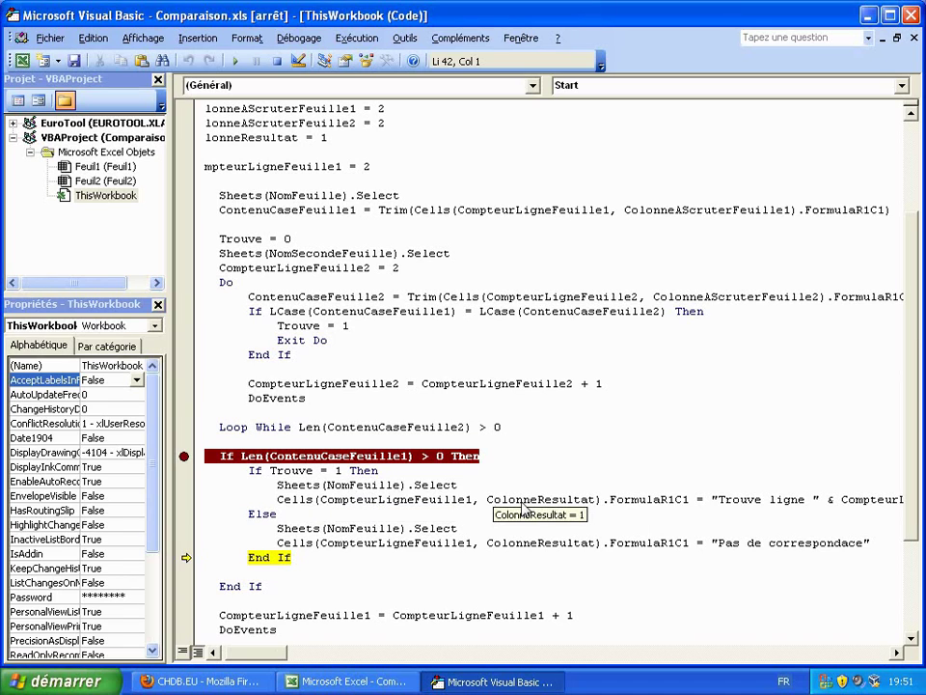
pyautogui.hscroll(5, 386, 653)
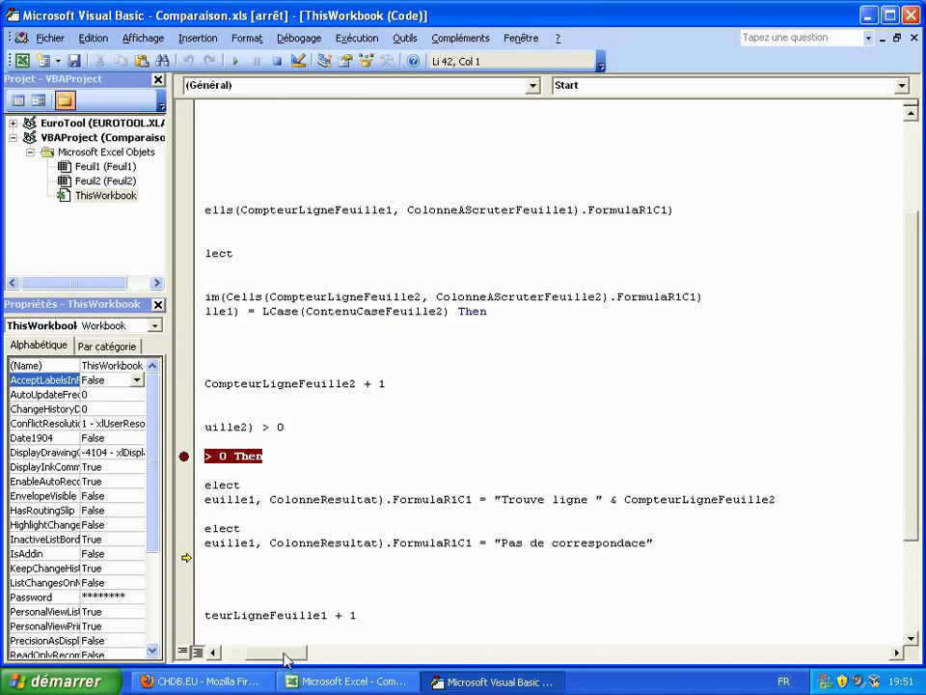
pyautogui.moveTo(671, 508)
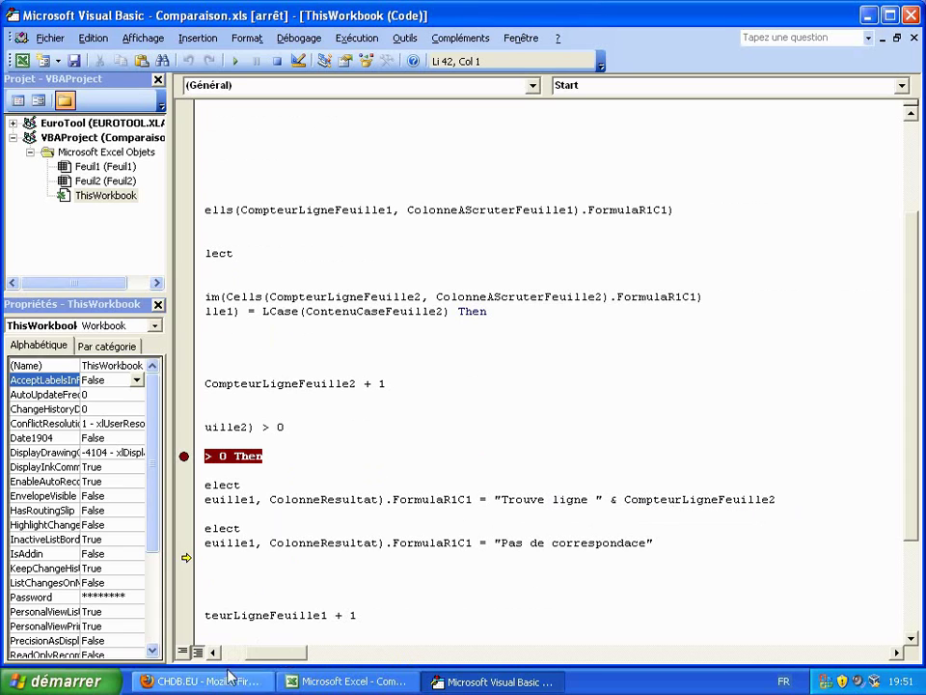
pyautogui.press('F8')
pyautogui.press('F8')
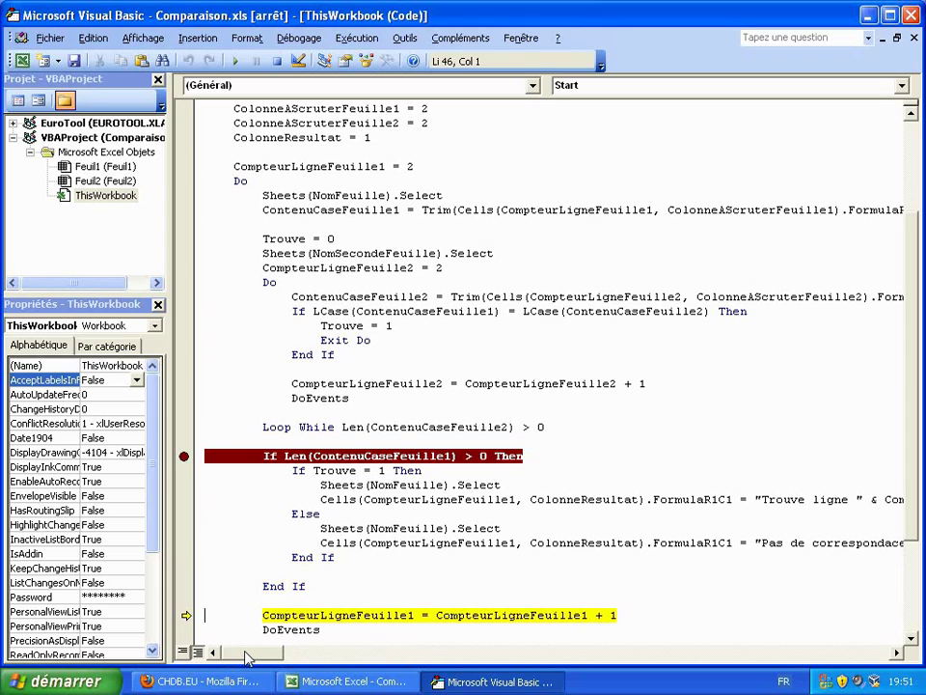
pyautogui.moveTo(495, 620)
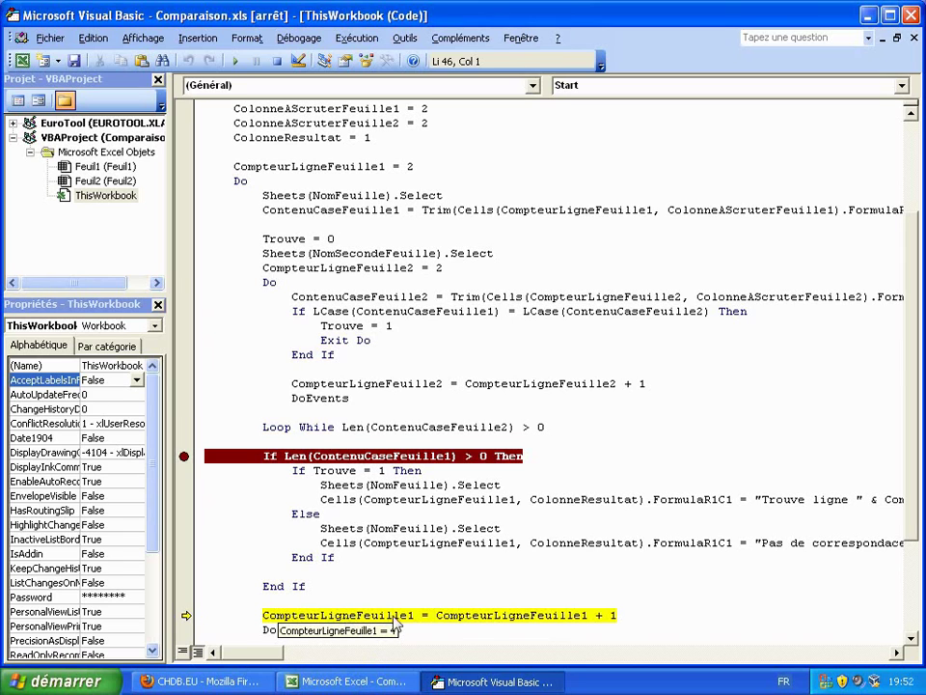
pyautogui.press('F8')
pyautogui.press('F8')
pyautogui.press('F8')
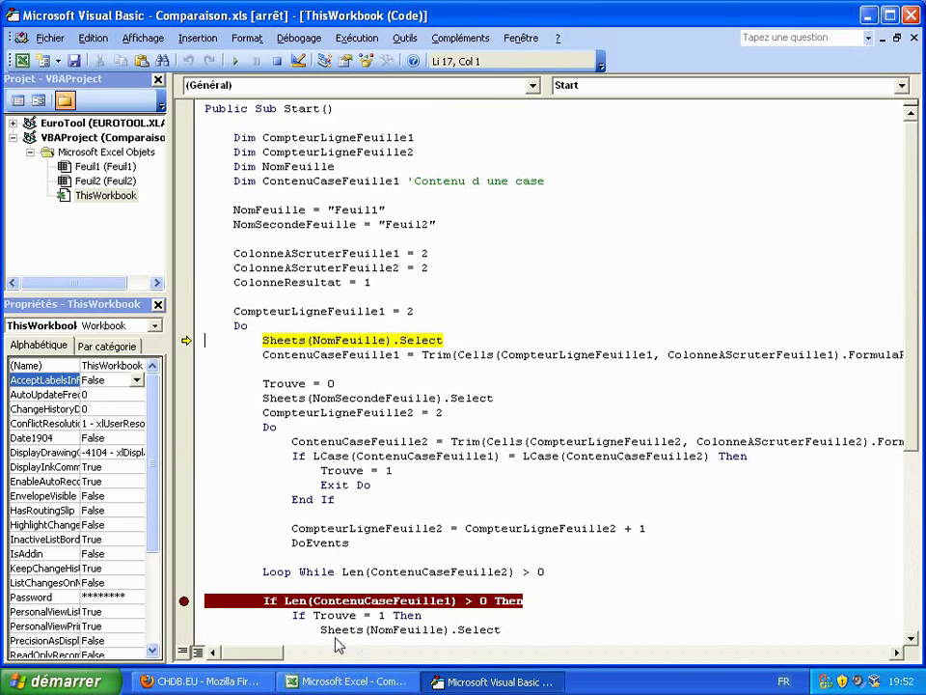
pyautogui.press('F8')
pyautogui.press('F8')
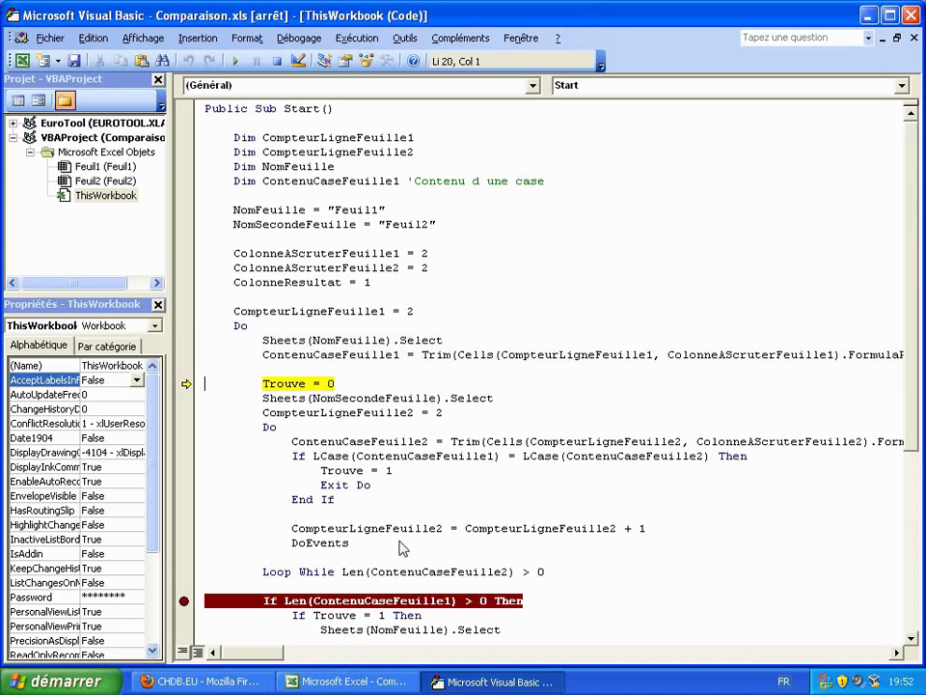
# - Move the breakpoint from the If Len line to MsgBox "Terminé" and run the macro to it
pyautogui.click(912, 639)
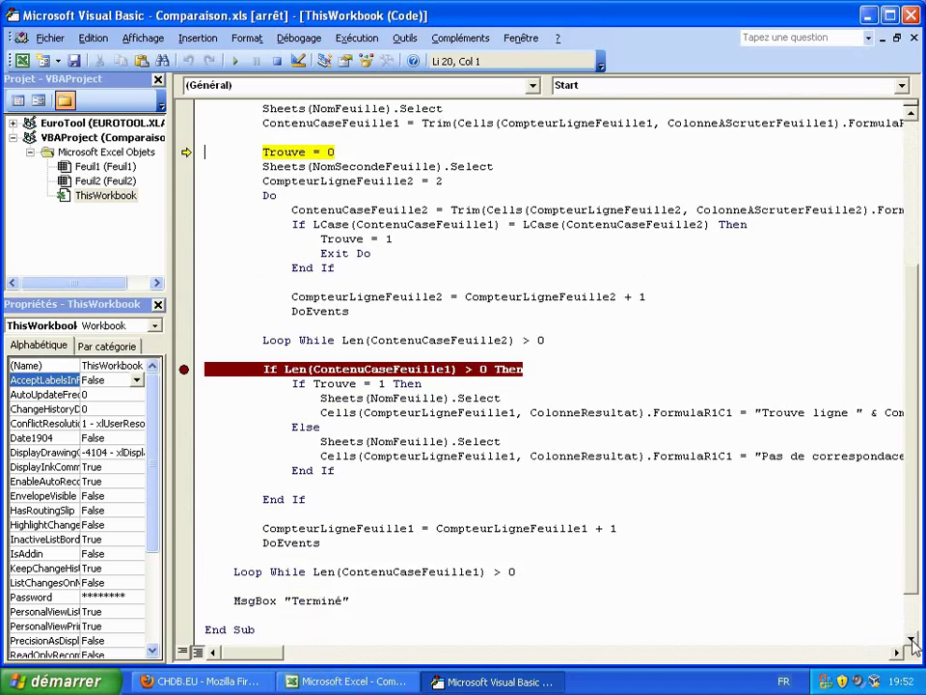
pyautogui.click(183, 340)
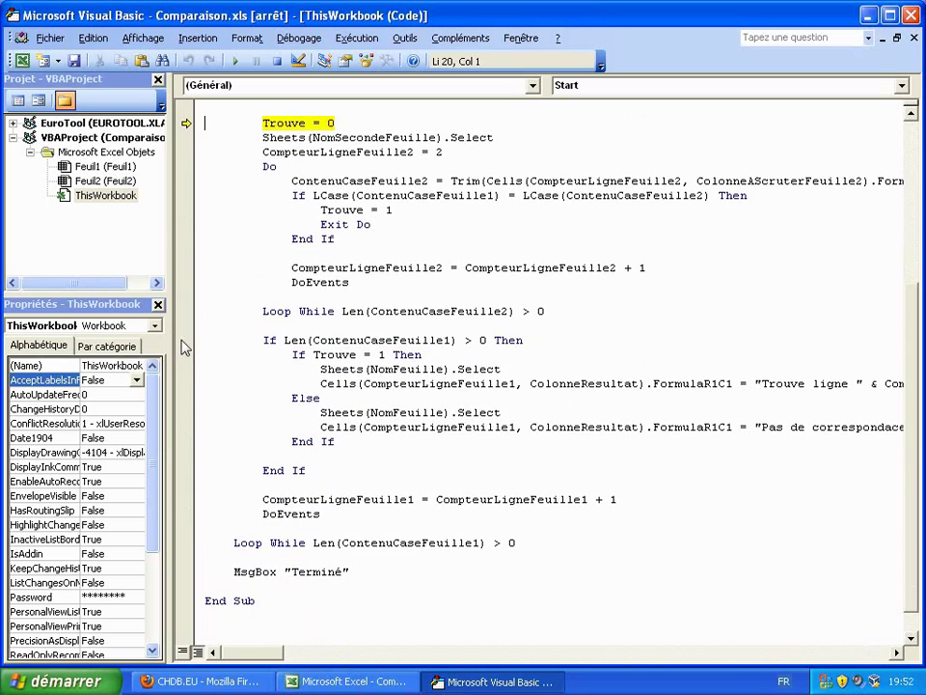
pyautogui.click(192, 572)
pyautogui.click(234, 61)
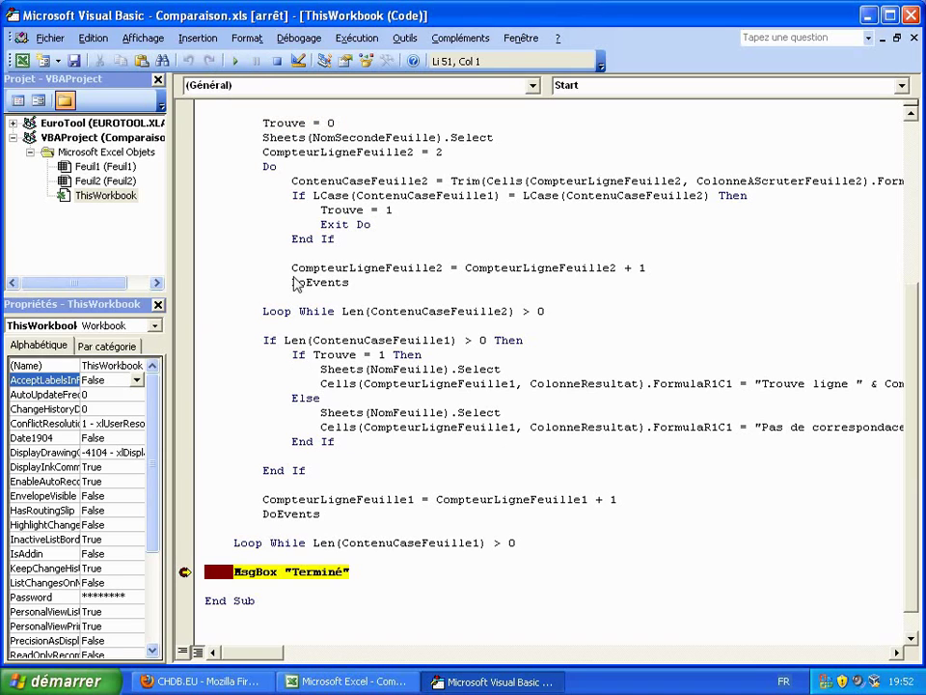
# - Check the 'Pas de correspondace' and 'Trouve ligne' results on Feuil1, then return to Feuil2
pyautogui.click(353, 682)
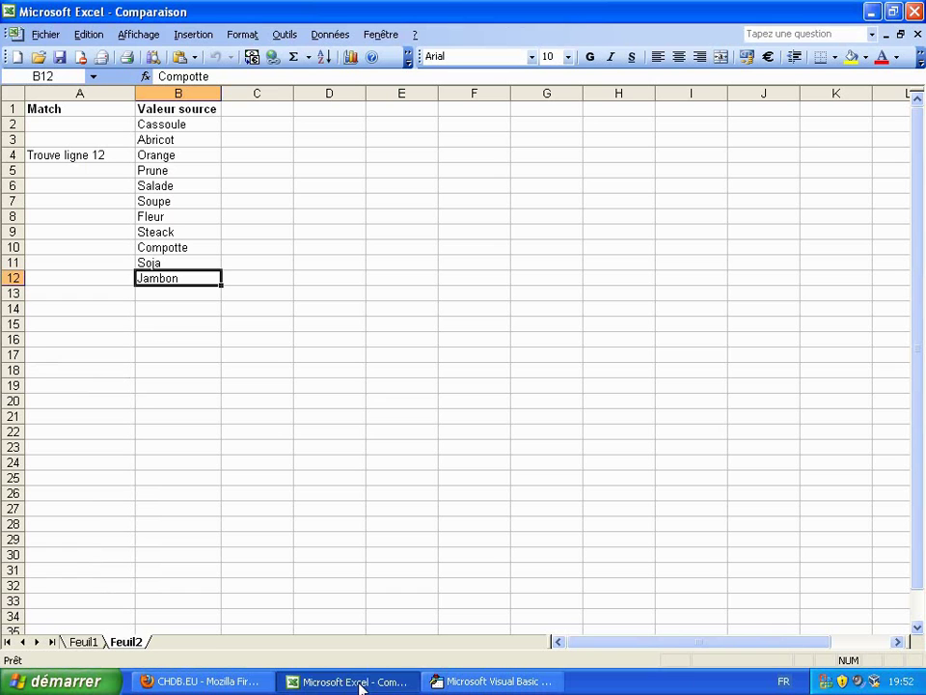
pyautogui.click(83, 642)
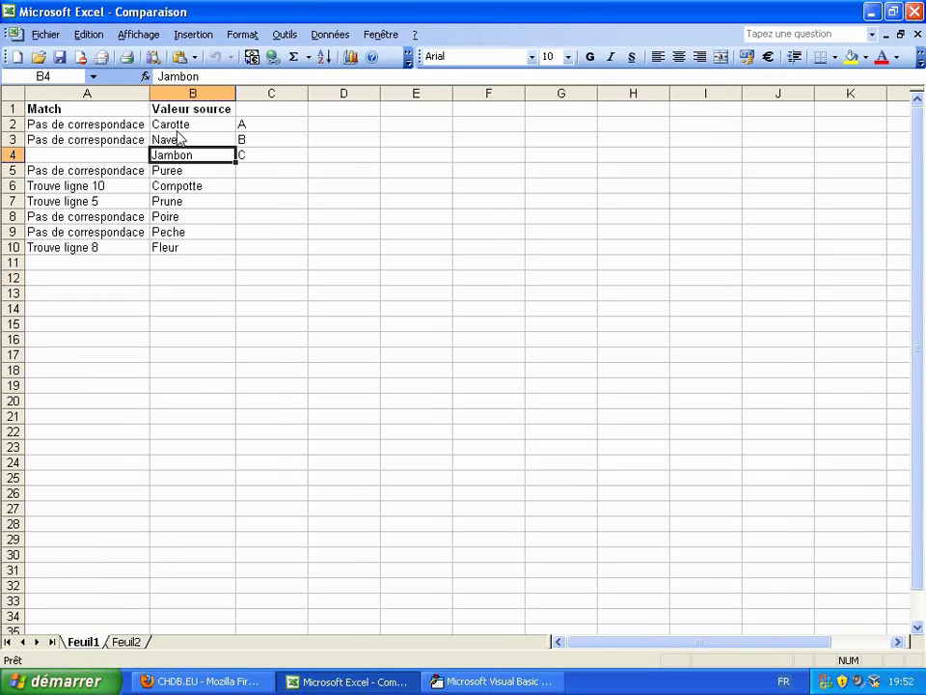
pyautogui.click(127, 641)
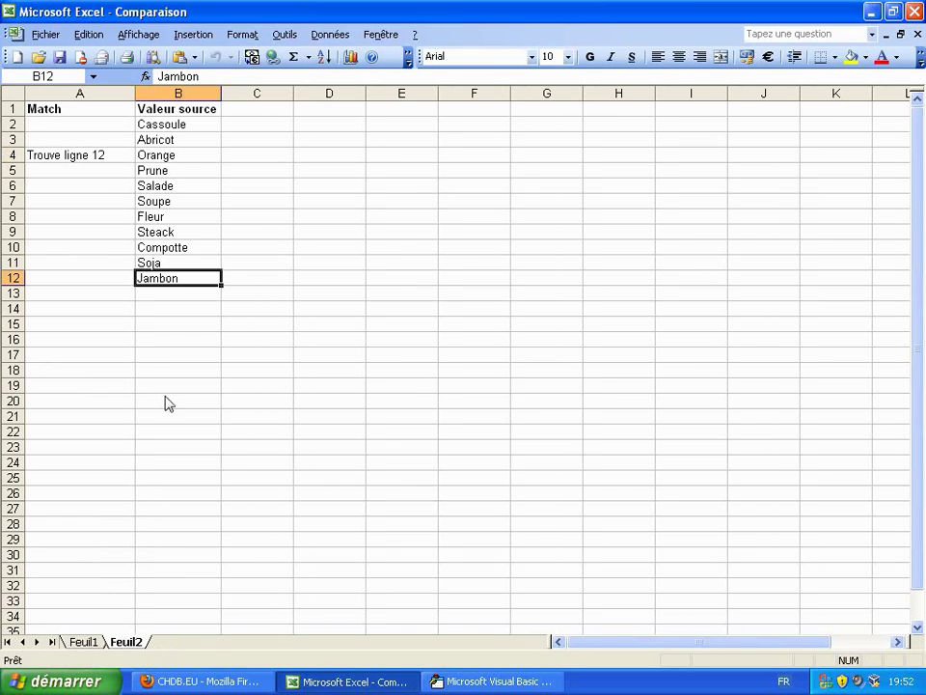
# - Resume the paused macro with F5 until it finishes, and dismiss the 'Terminé' message
pyautogui.click(492, 681)
pyautogui.press('F5')
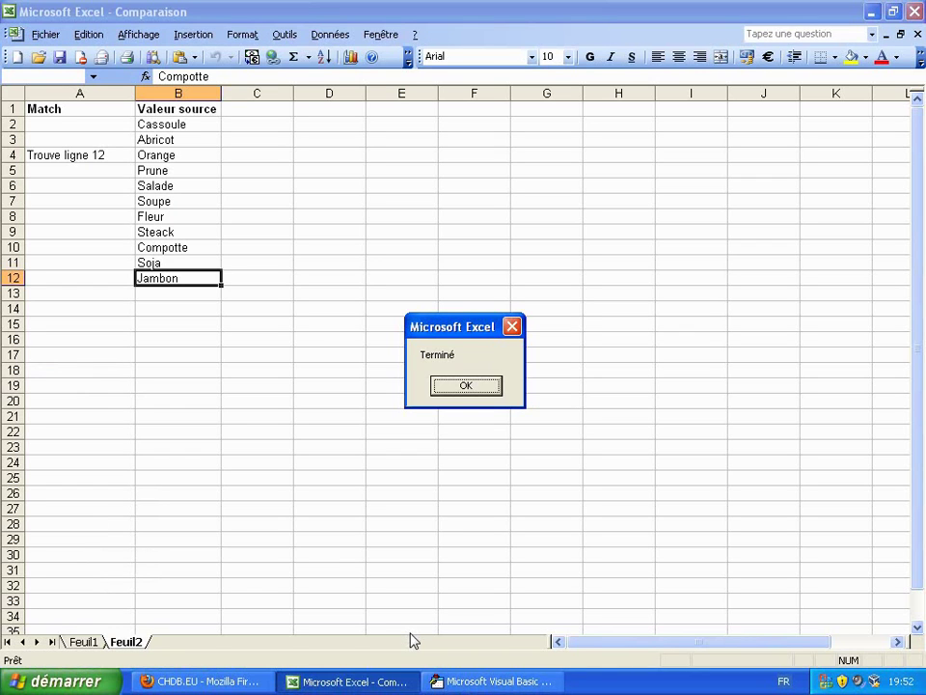
pyautogui.click(470, 388)
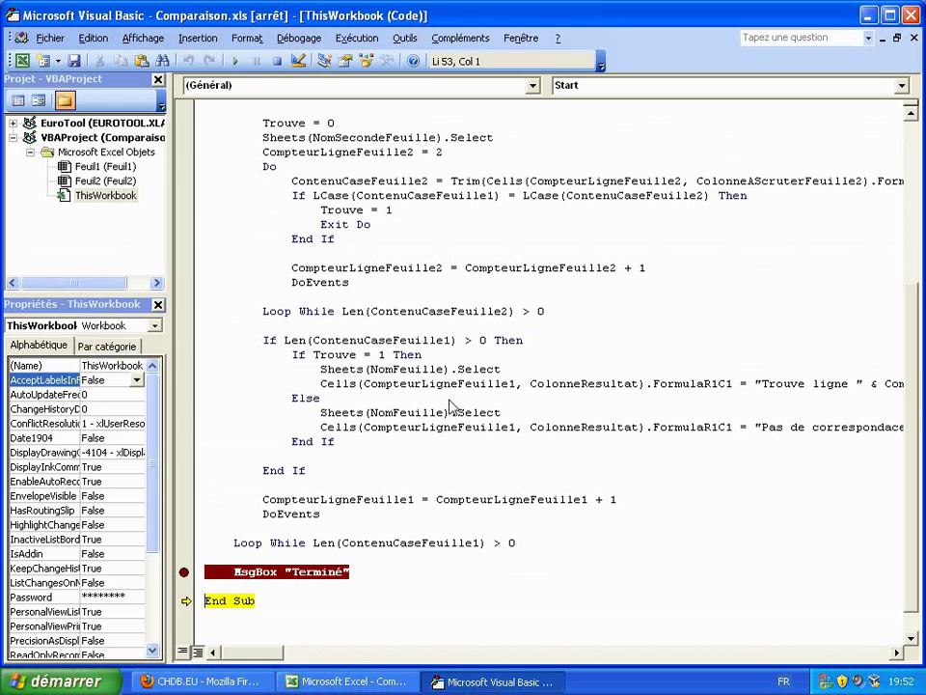